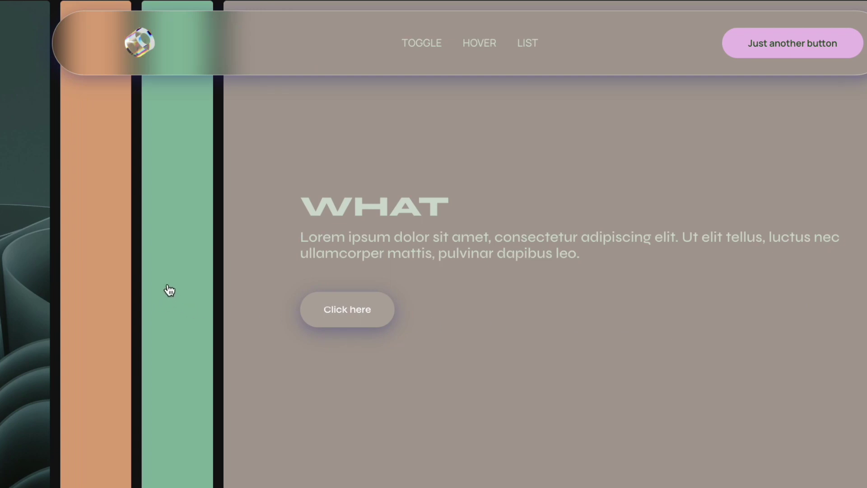
- Expand the green, orange and a third panel in the preview to test the row
left_click(170, 290)
left_click(110, 287)
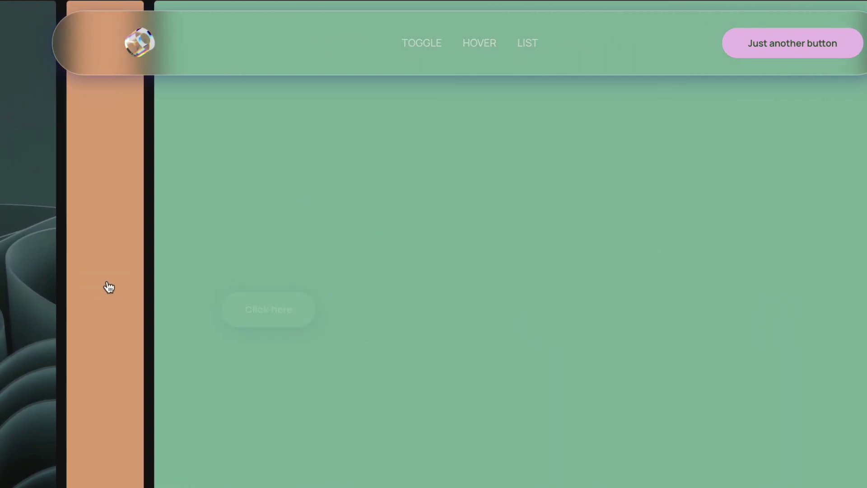
left_click(34, 274)
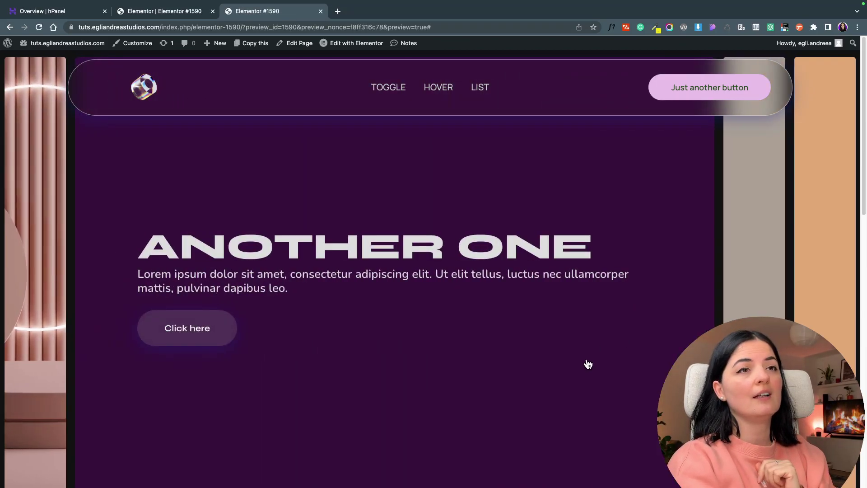
- Scroll down through the preview's image panel rows
scroll(587, 364, "down", 10)
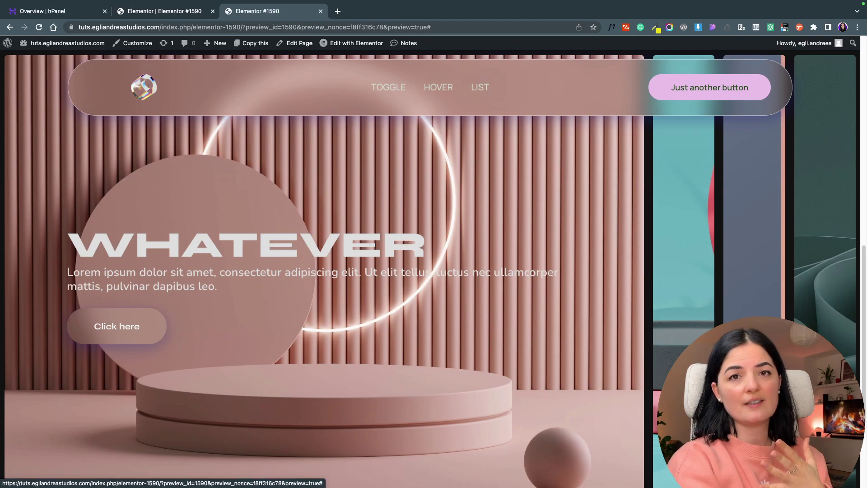
scroll(408, 364, "down", 5)
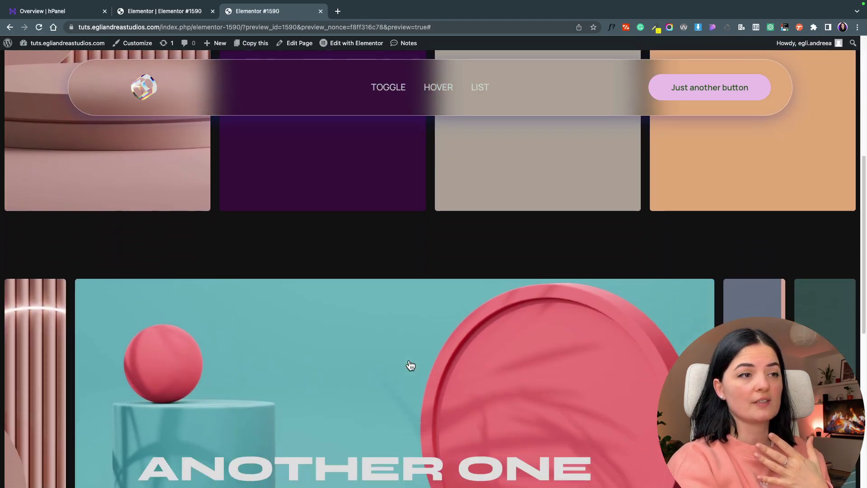
scroll(411, 364, "down", 2)
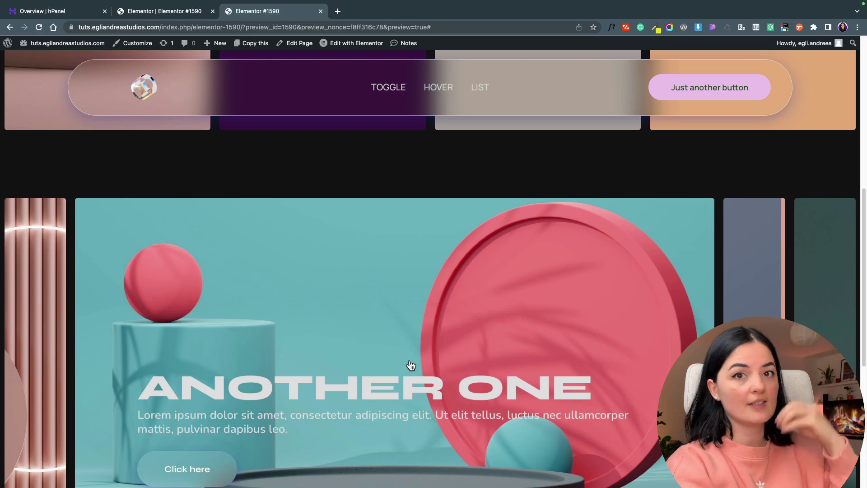
scroll(411, 364, "down", 2)
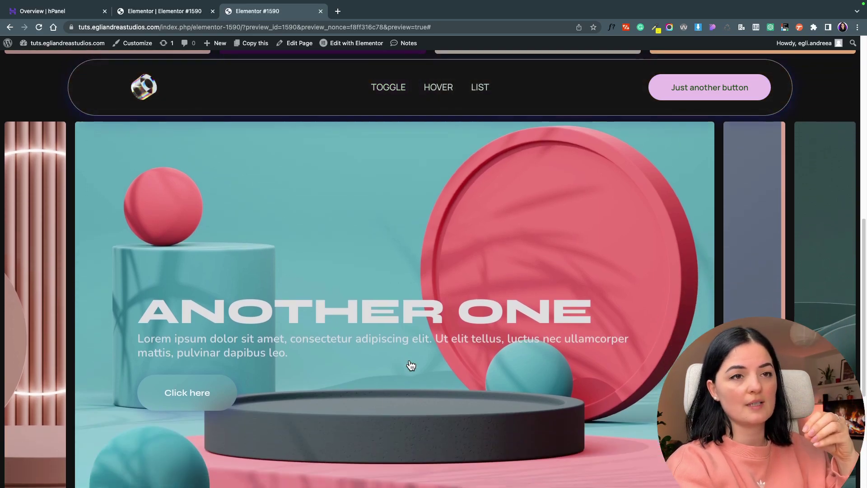
scroll(410, 364, "down", 1)
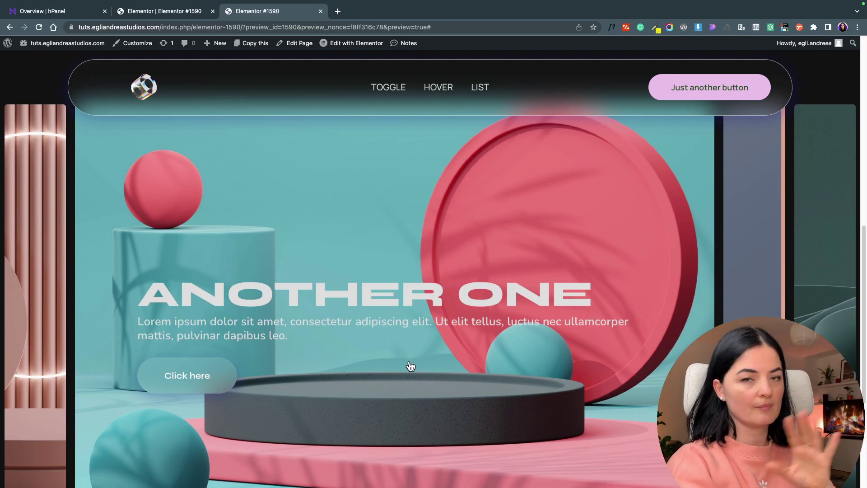
scroll(410, 364, "down", 2)
scroll(429, 315, "down", 3)
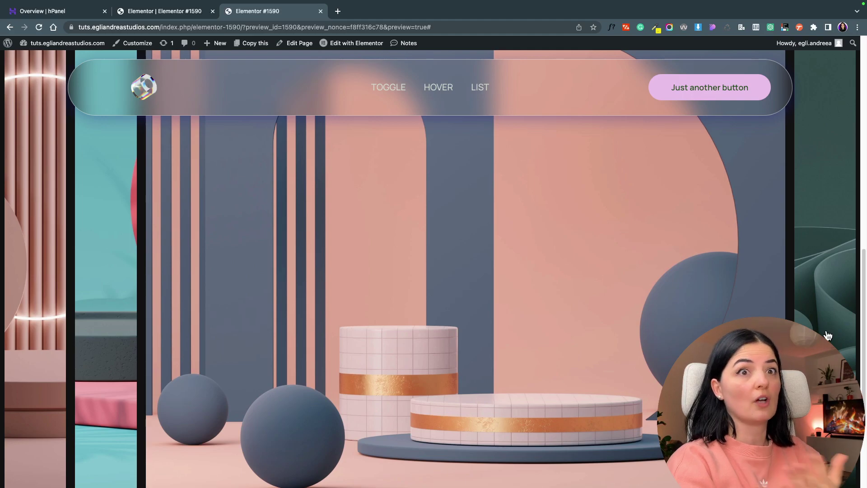
scroll(827, 335, "down", 3)
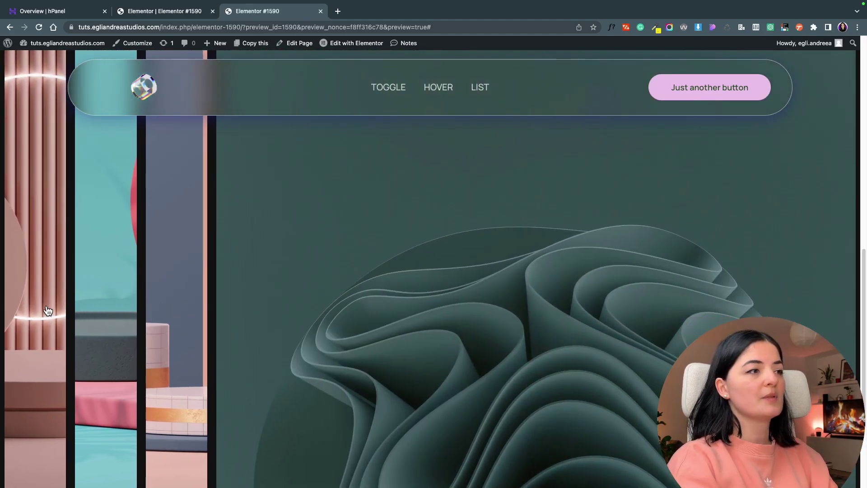
scroll(52, 311, "down", 3)
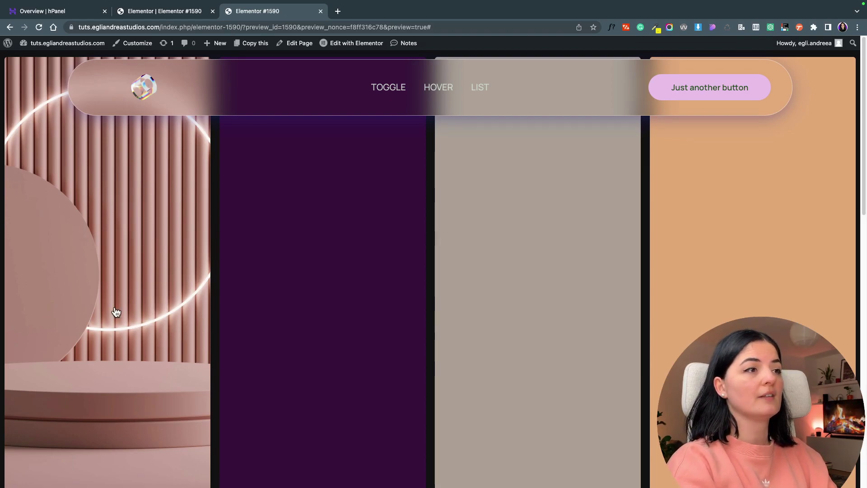
scroll(125, 316, "down", 3)
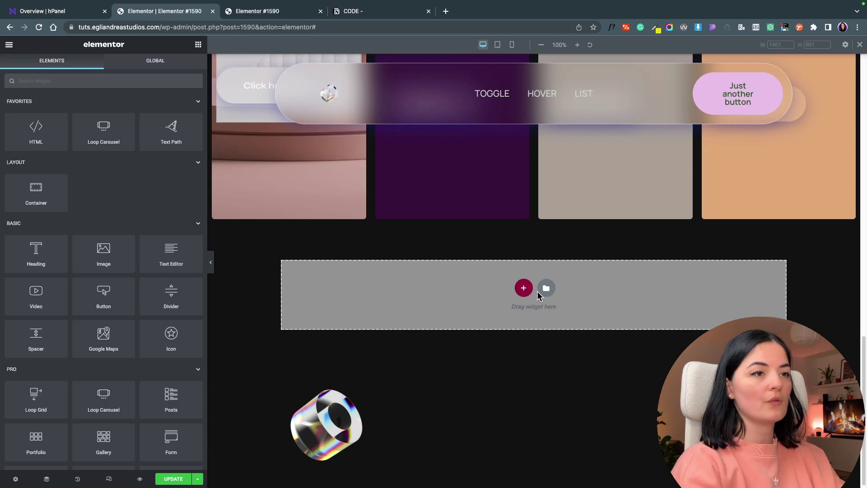
- Add a new row container with Full Width content and a width of 100 VW
left_click(525, 288)
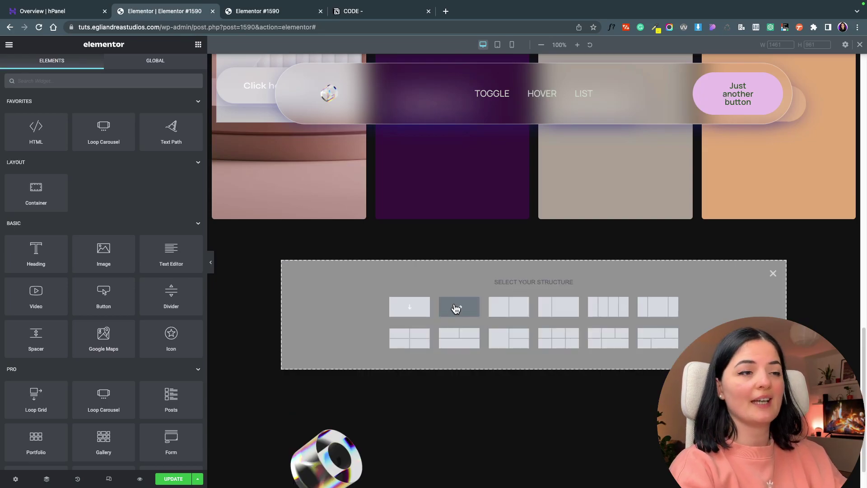
left_click(456, 308)
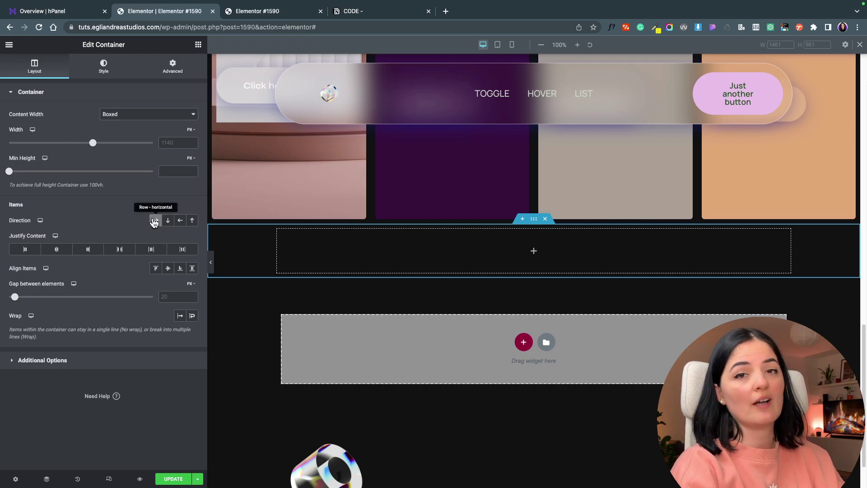
left_click(151, 113)
left_click(145, 127)
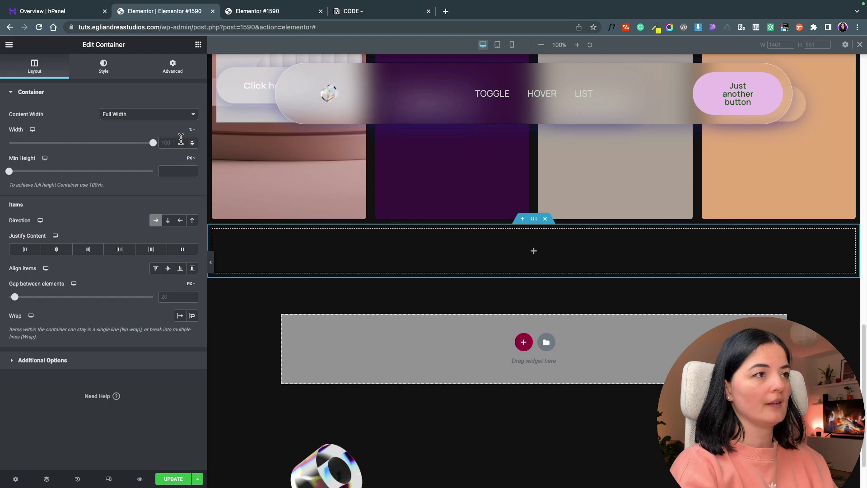
left_click(192, 130)
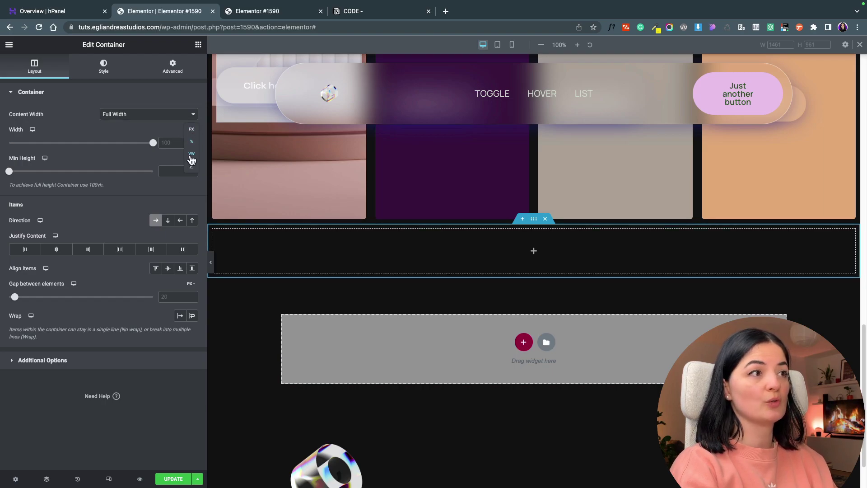
left_click(191, 154)
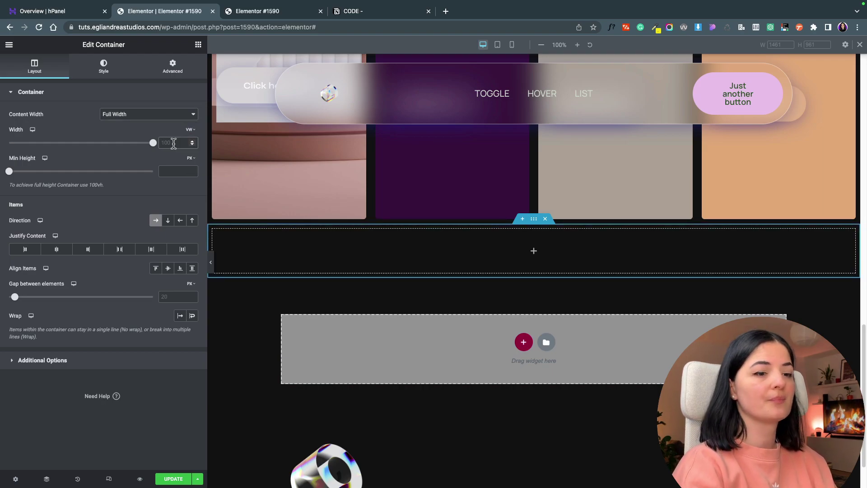
left_click(173, 142)
type("100")
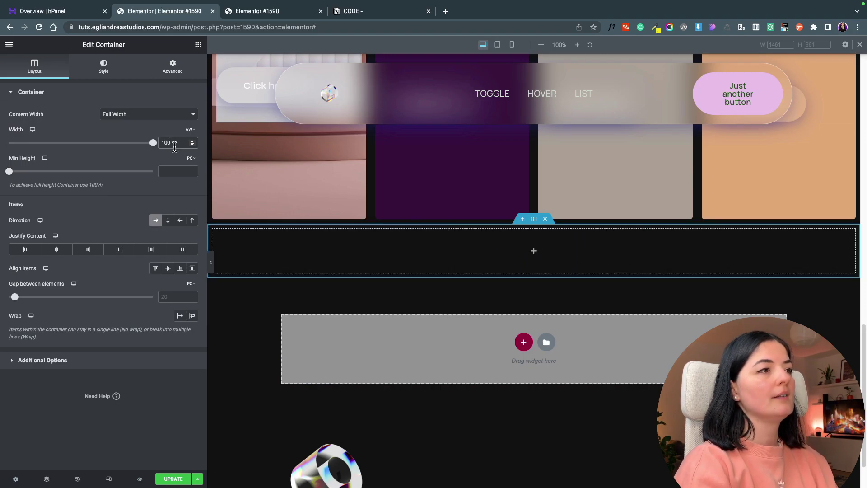
- Set the row's Min Height to 100 VH and Justify Content to Center
left_click(190, 158)
left_click(190, 179)
left_click(175, 172)
type("100")
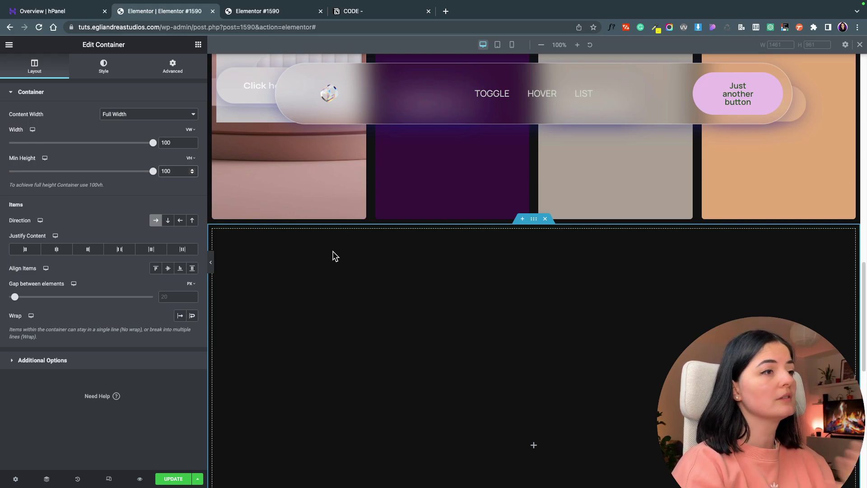
left_click(56, 251)
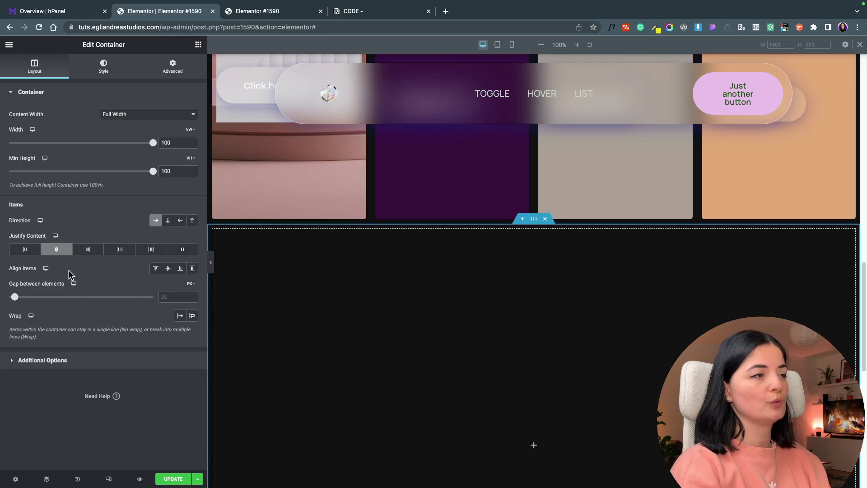
scroll(436, 303, "down", 3)
- Place an inner container in the row with Min Height 99 VH and centred content
scroll(437, 303, "up", 1)
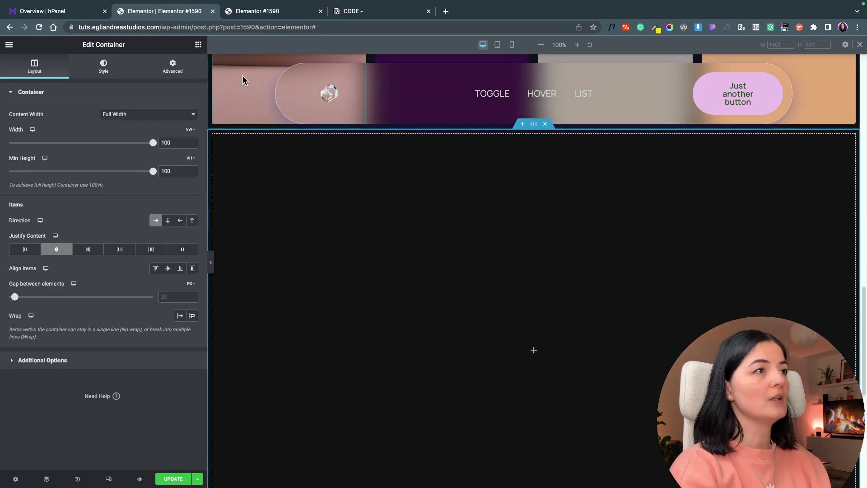
left_click(198, 44)
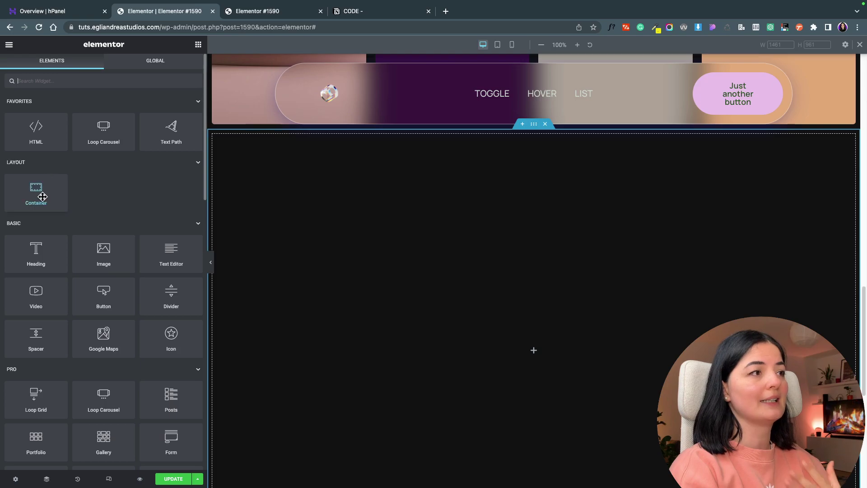
left_click_drag(37, 190, 407, 354)
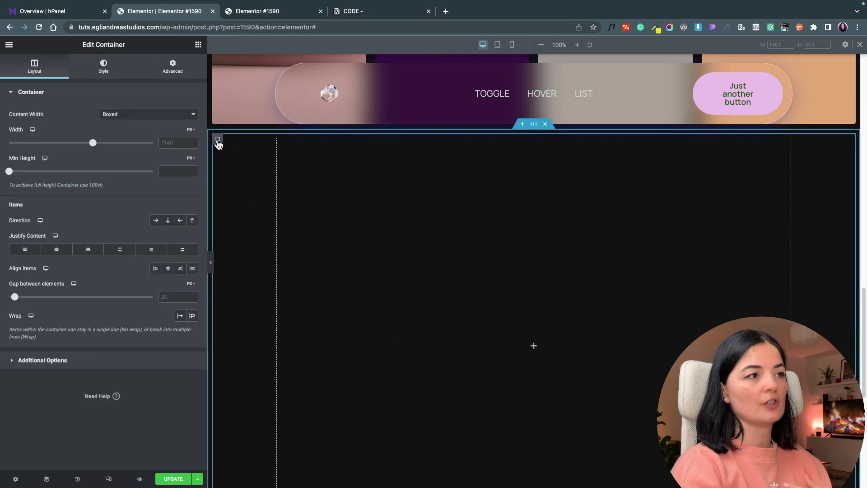
left_click(191, 159)
left_click(191, 168)
left_click(177, 171)
type("100")
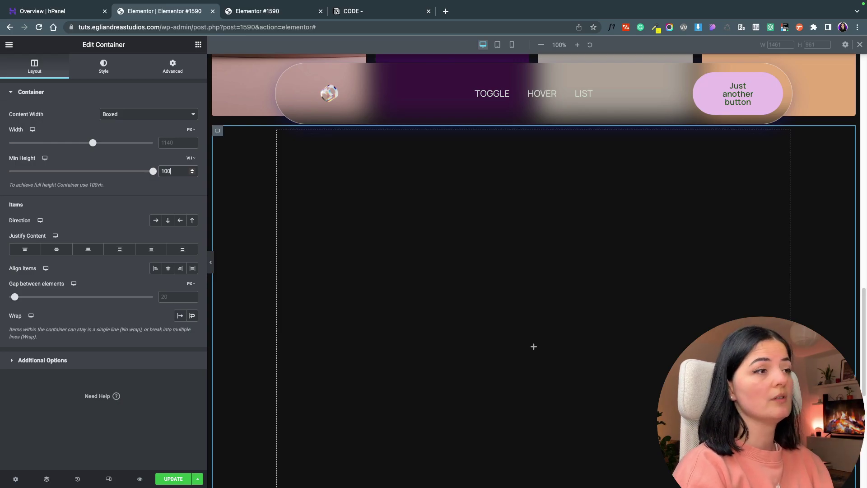
key("Down")
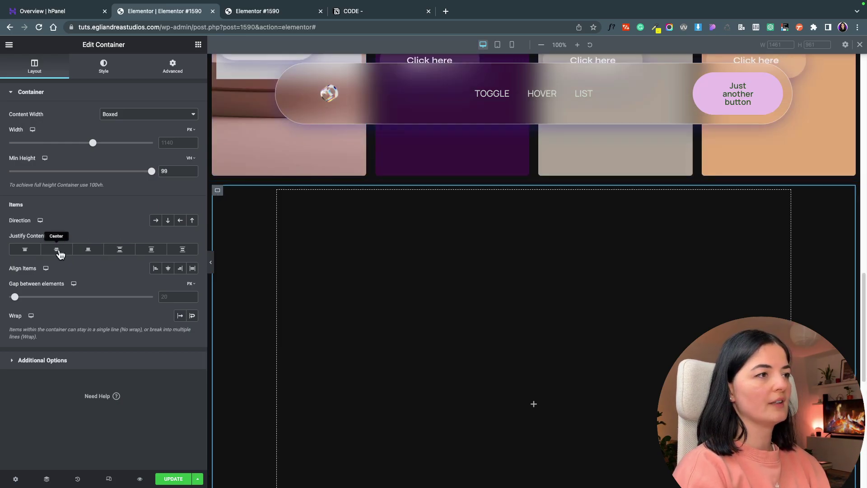
left_click(61, 255)
- Set the inner container's Align Self to Center and add CSS classes 'panel active'
left_click(175, 66)
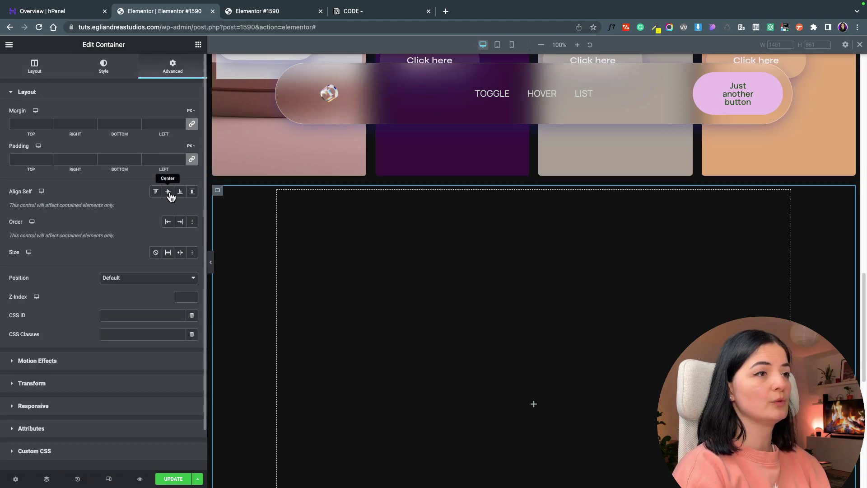
left_click(168, 191)
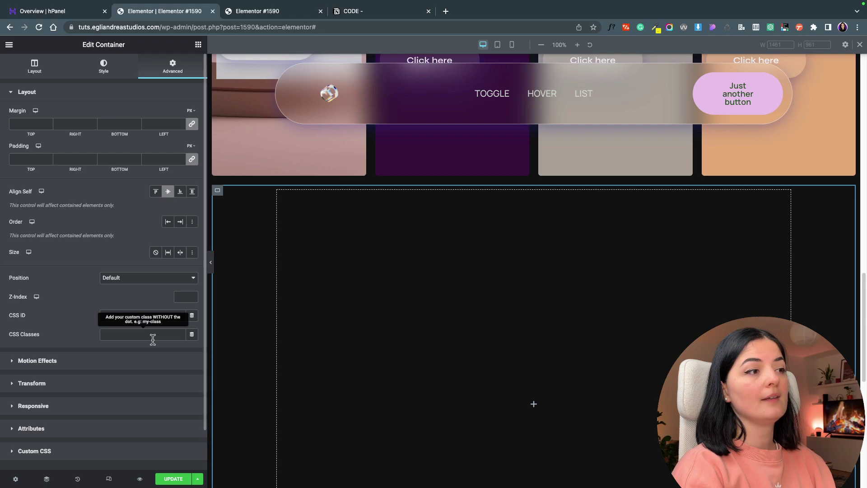
left_click(152, 334)
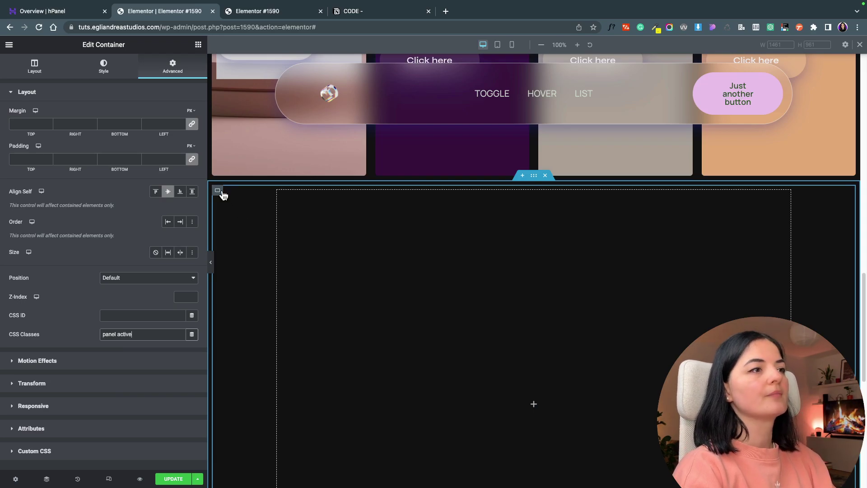
- Duplicate the inner container and remove the active class from the copy
right_click(222, 194)
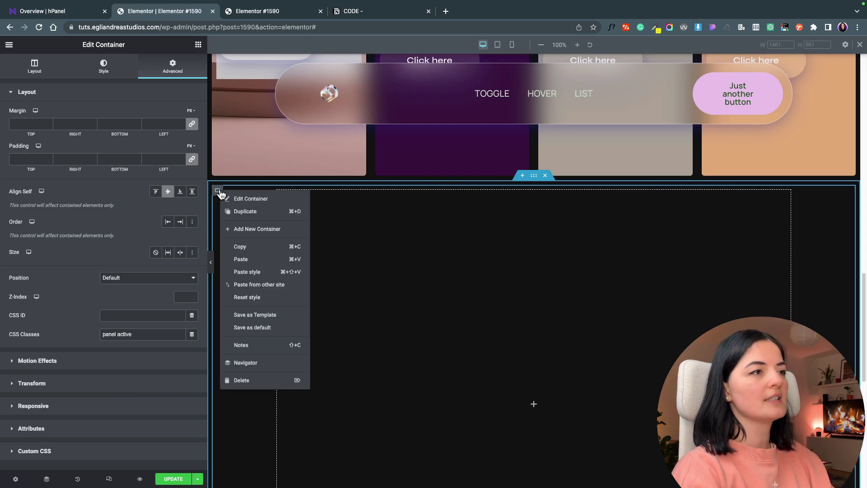
left_click(244, 215)
left_click(543, 190)
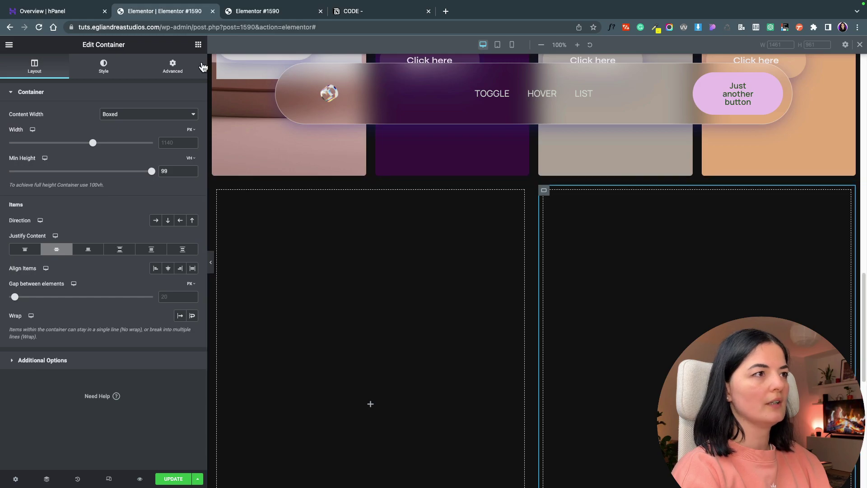
left_click(202, 66)
left_click(143, 334)
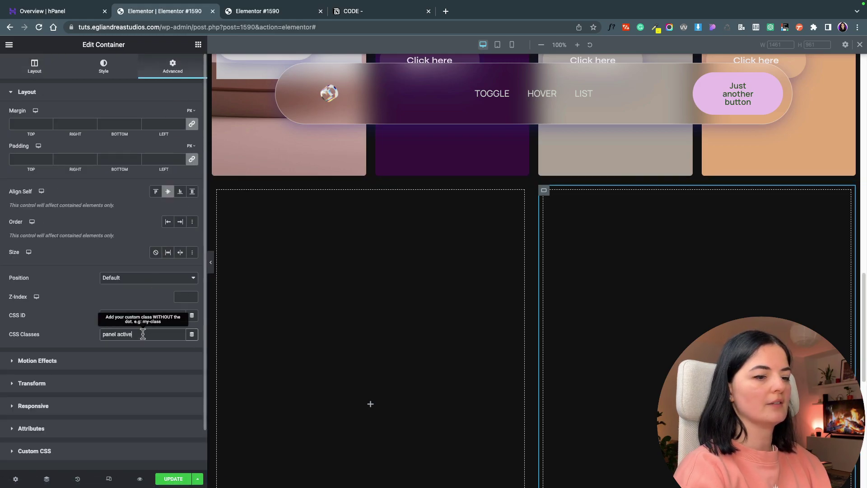
key("BackSpace")
key("BackSpace")
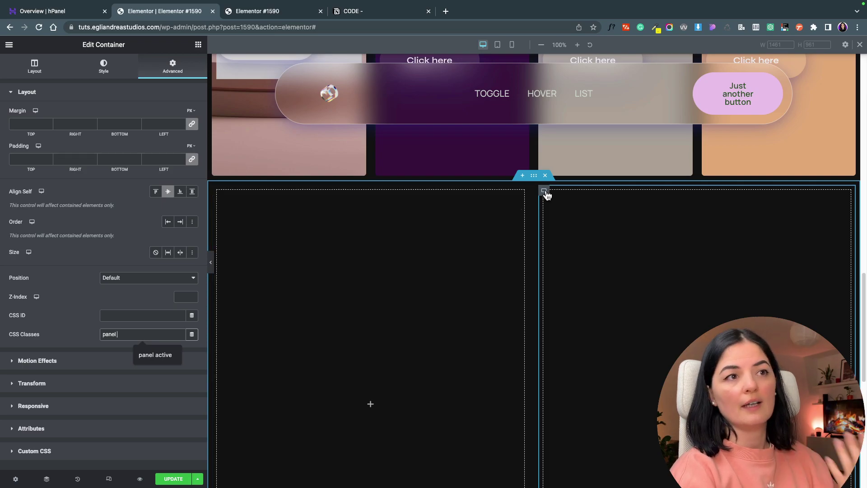
- Duplicate the column twice more so the row holds four panels
right_click(545, 191)
left_click(566, 215)
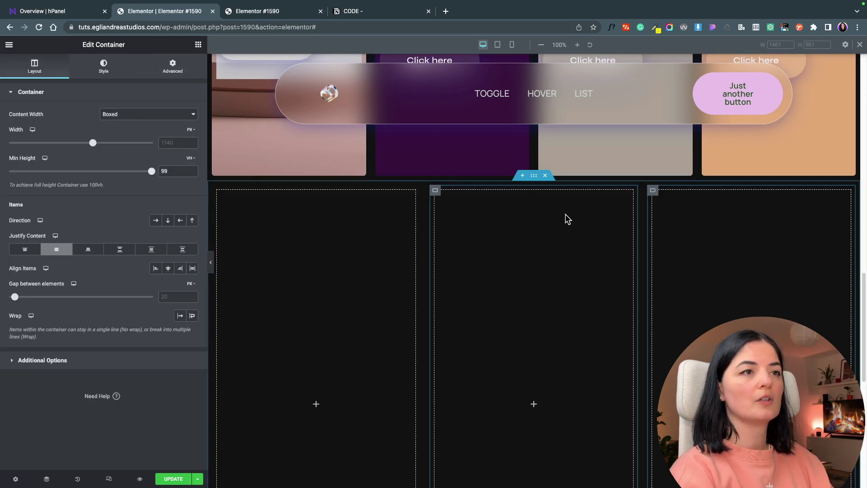
right_click(653, 190)
left_click(670, 216)
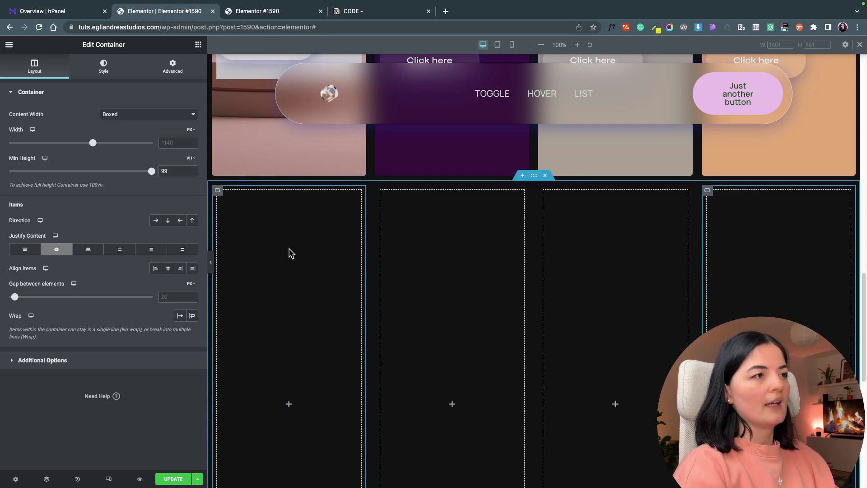
left_click(216, 202)
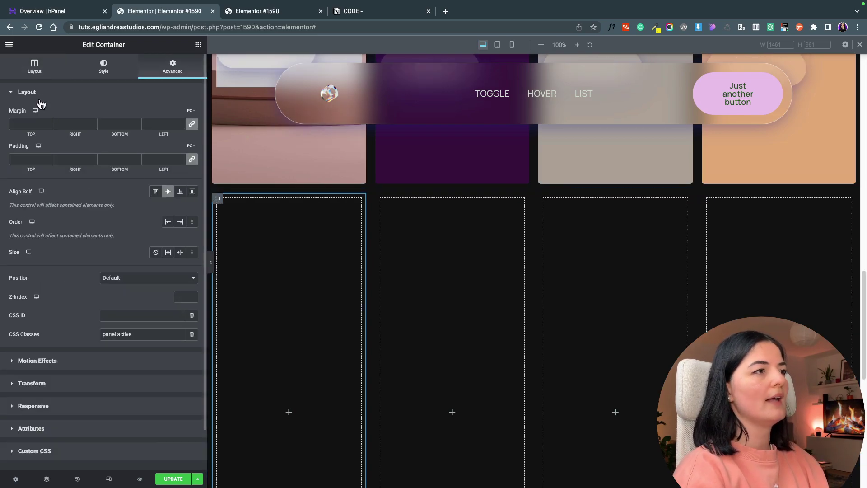
left_click(102, 70)
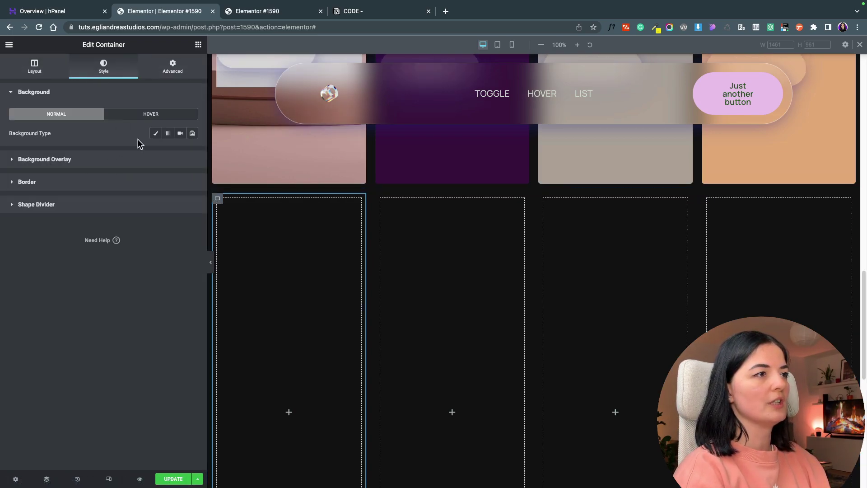
- Give the first panel the dark green wavy image background, Center Center, No-repeat, Cover
left_click(155, 133)
left_click(139, 193)
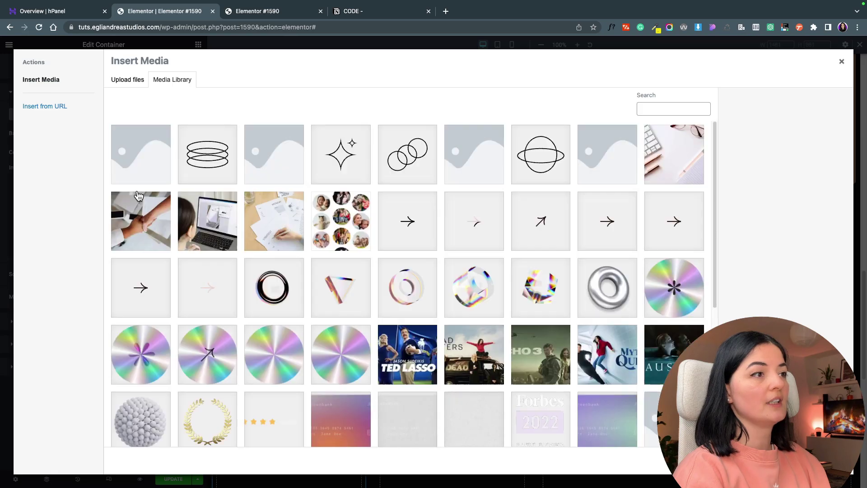
scroll(497, 377, "down", 5)
left_click(554, 333)
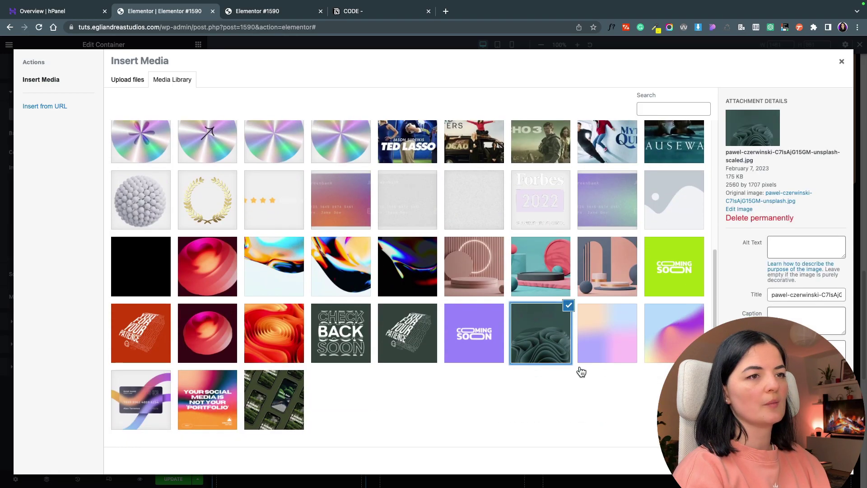
left_click(812, 461)
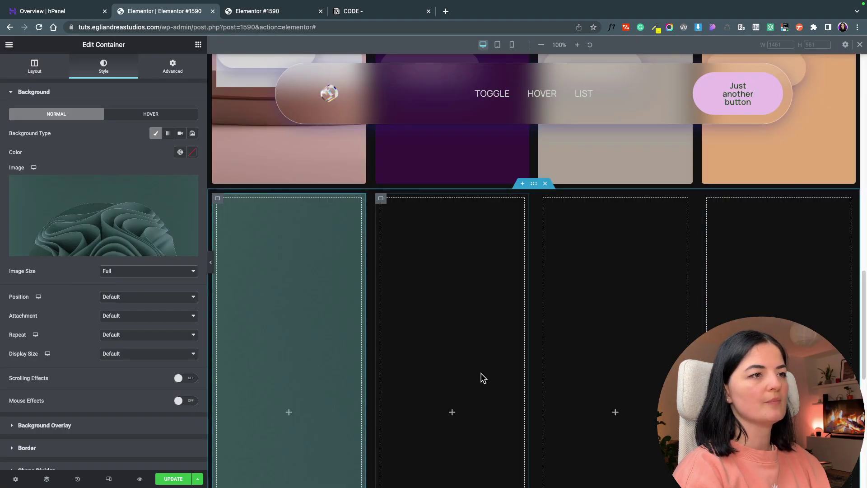
left_click(147, 296)
left_click(142, 306)
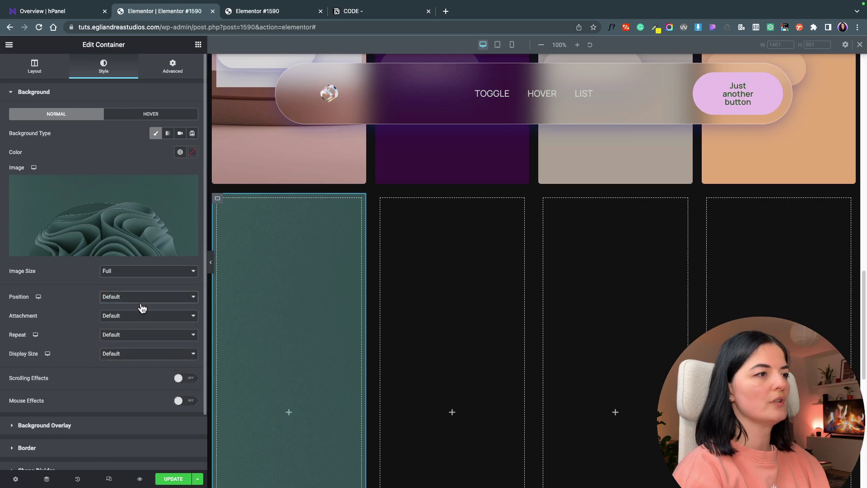
left_click(113, 339)
left_click(117, 344)
left_click(117, 355)
left_click(119, 372)
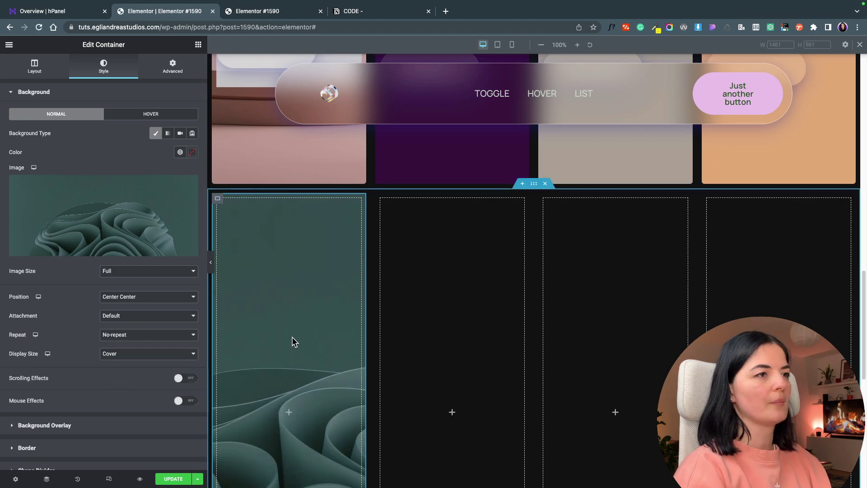
- Fill the second panel with the sun global colour as a classic background
left_click(381, 197)
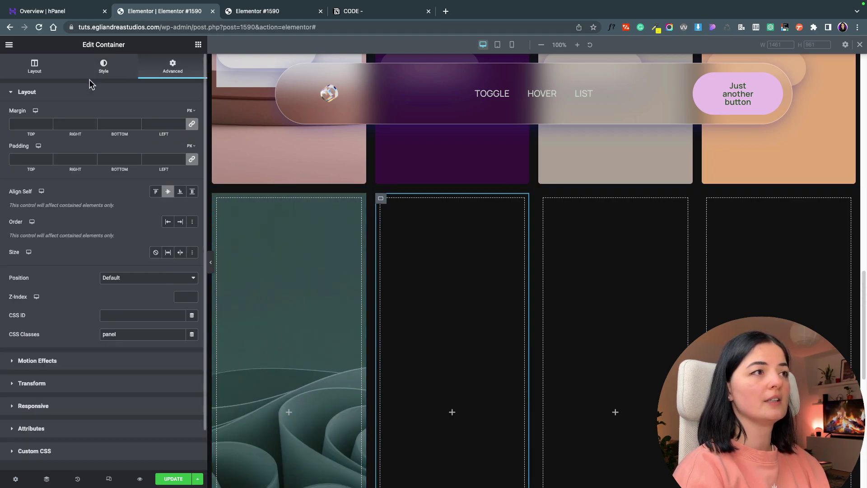
left_click(100, 68)
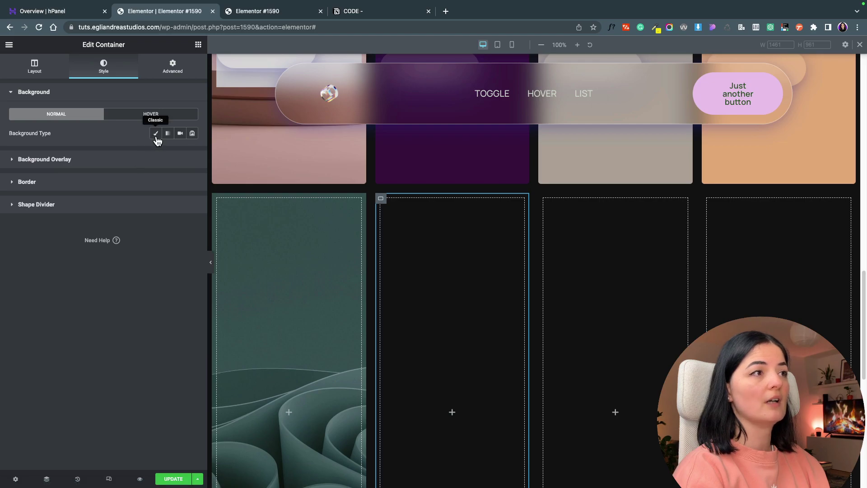
left_click(156, 134)
left_click(180, 152)
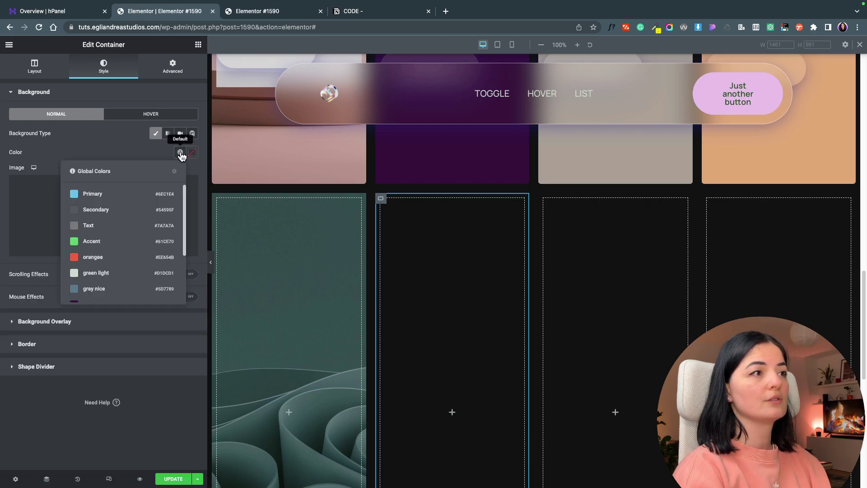
scroll(120, 264, "down", 3)
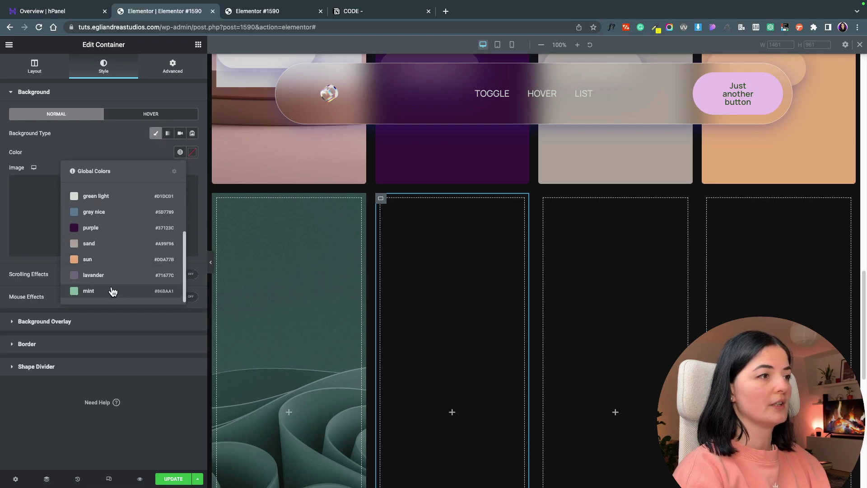
left_click(102, 258)
- Fill the third panel with the mint global colour
left_click(544, 199)
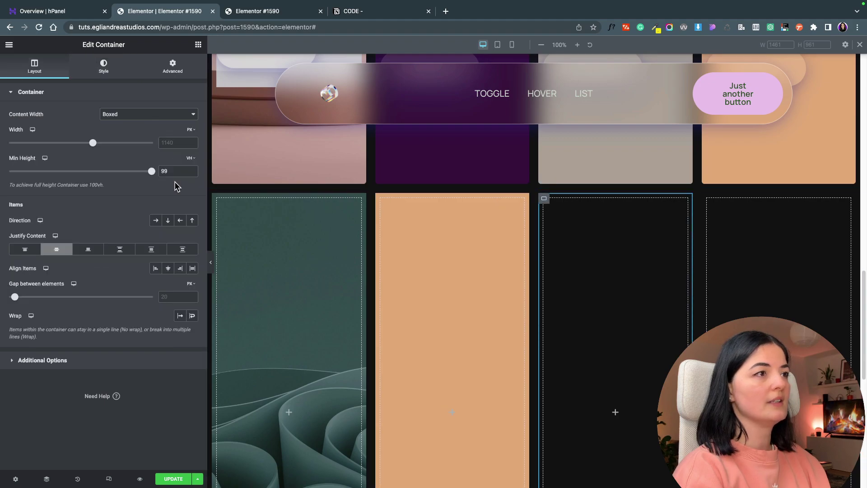
left_click(133, 71)
left_click(156, 133)
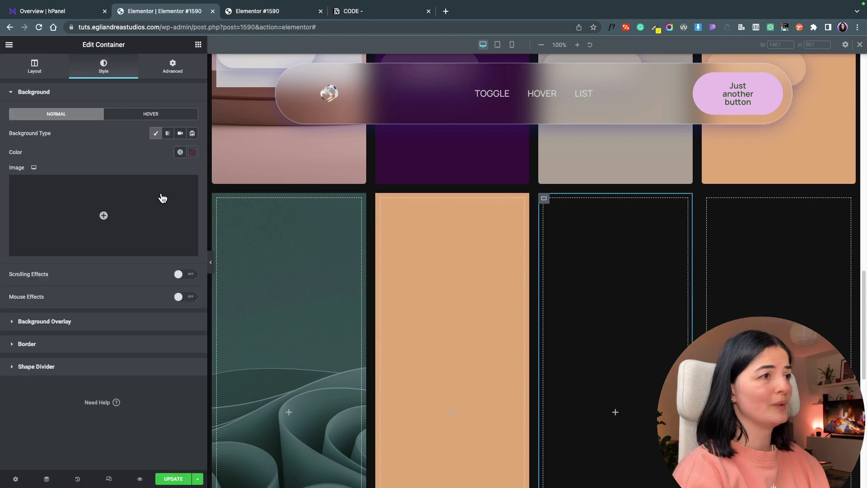
left_click(179, 151)
scroll(110, 264, "down", 3)
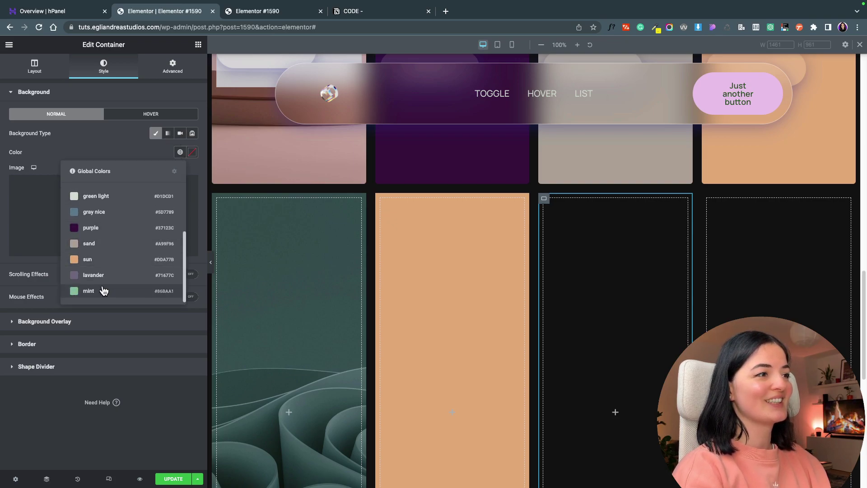
left_click(103, 290)
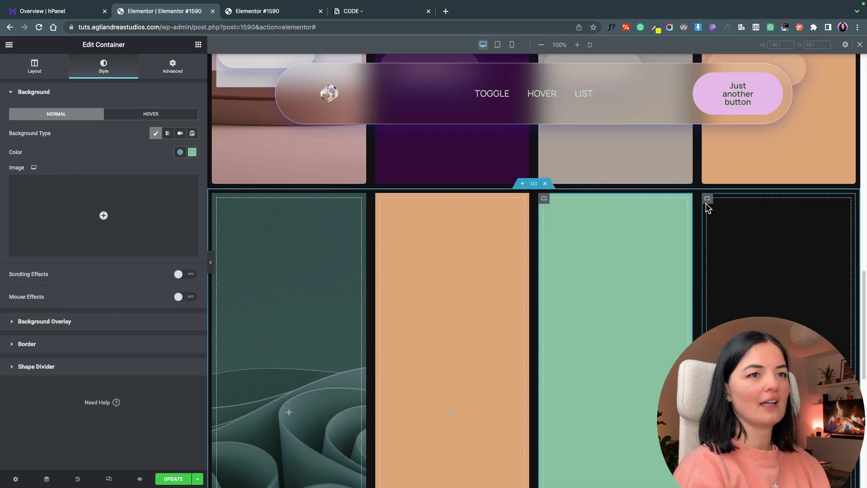
- Fill the fourth panel with the sand global colour and update the page
left_click(707, 199)
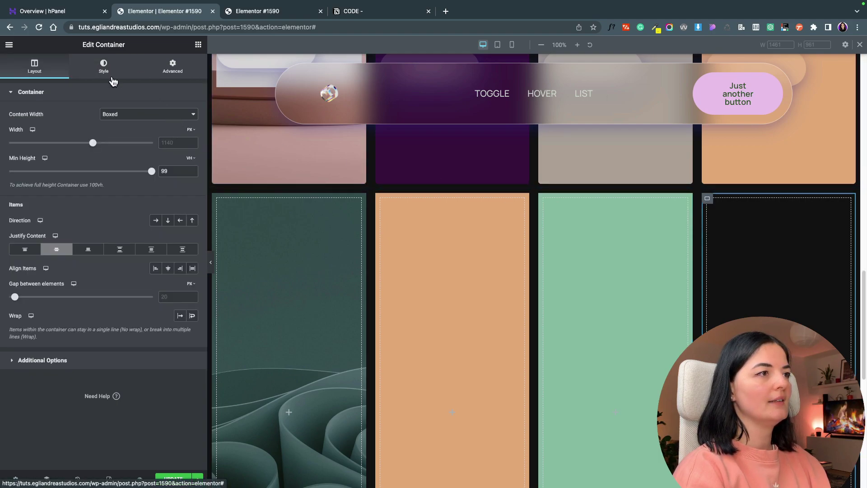
left_click(104, 67)
left_click(158, 134)
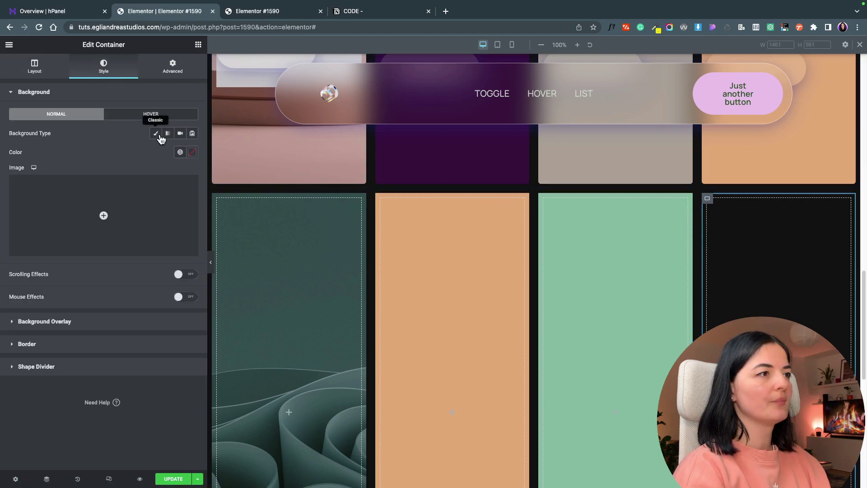
left_click(180, 152)
scroll(104, 266, "down", 4)
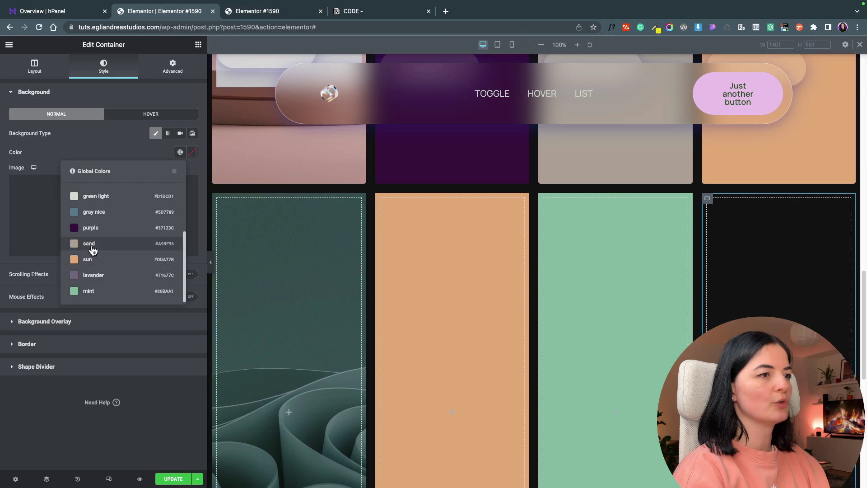
left_click(91, 247)
left_click(174, 477)
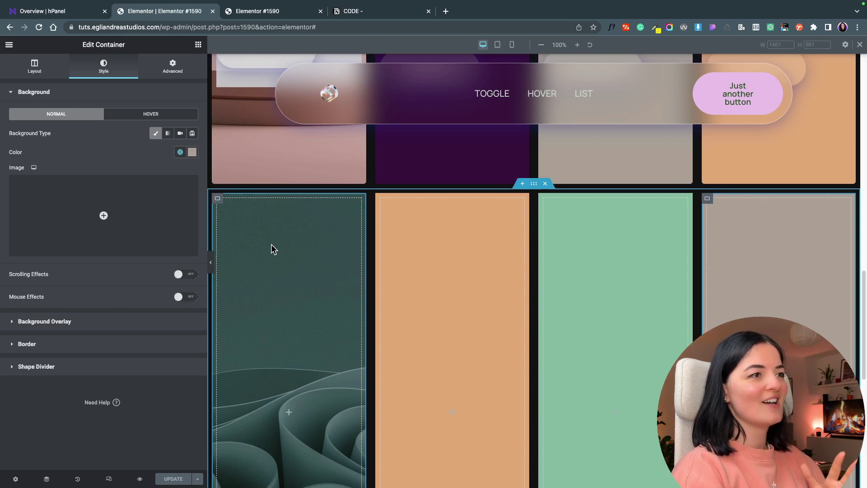
- Add a heading to the bottom of the first panel, coloured with the green light global colour
left_click(176, 66)
left_click(199, 45)
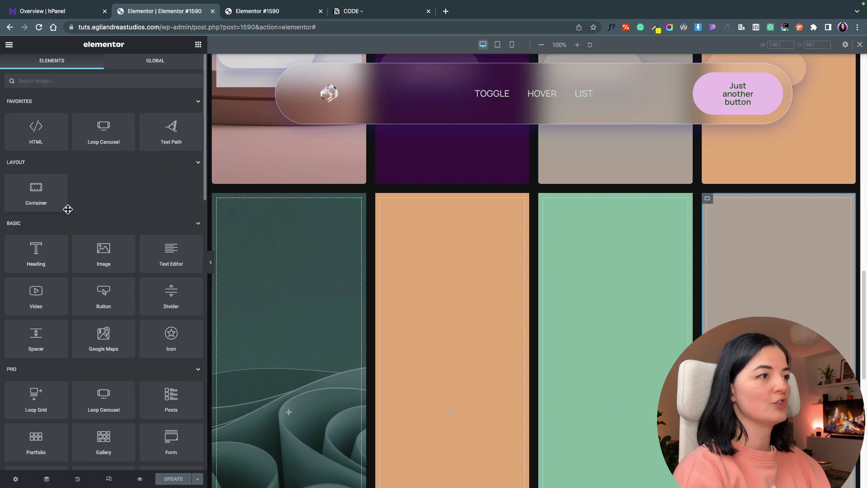
left_click_drag(35, 256, 285, 400)
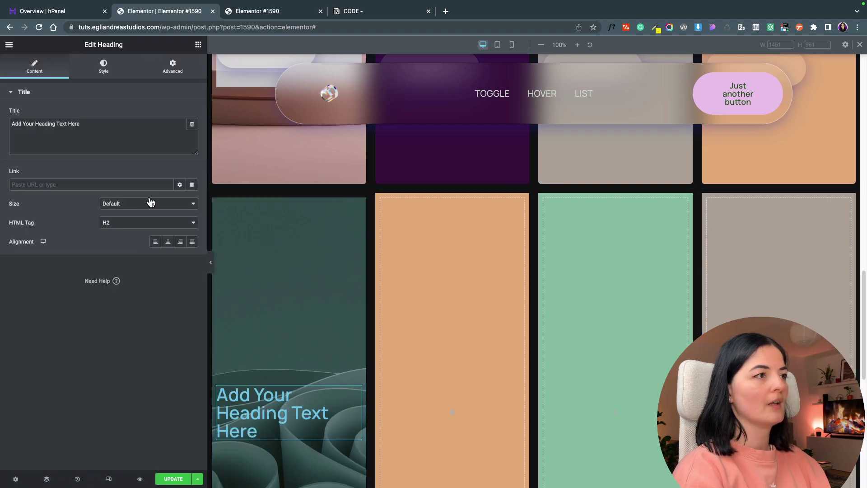
left_click(103, 68)
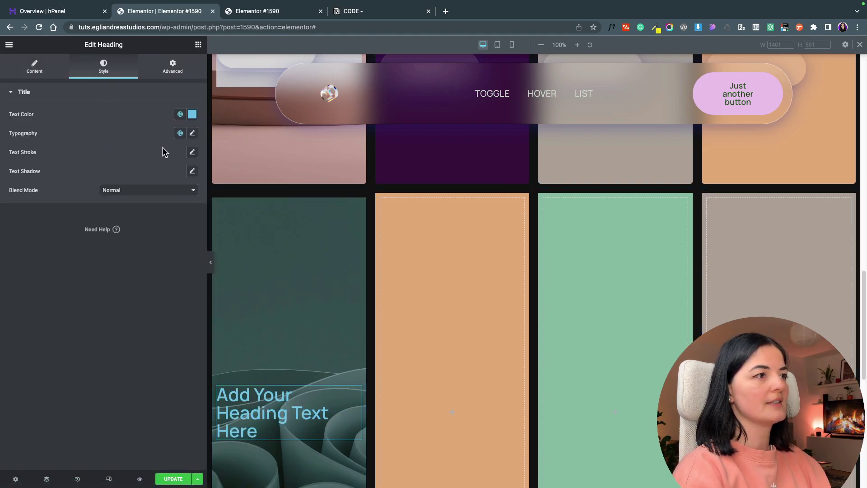
left_click(191, 114)
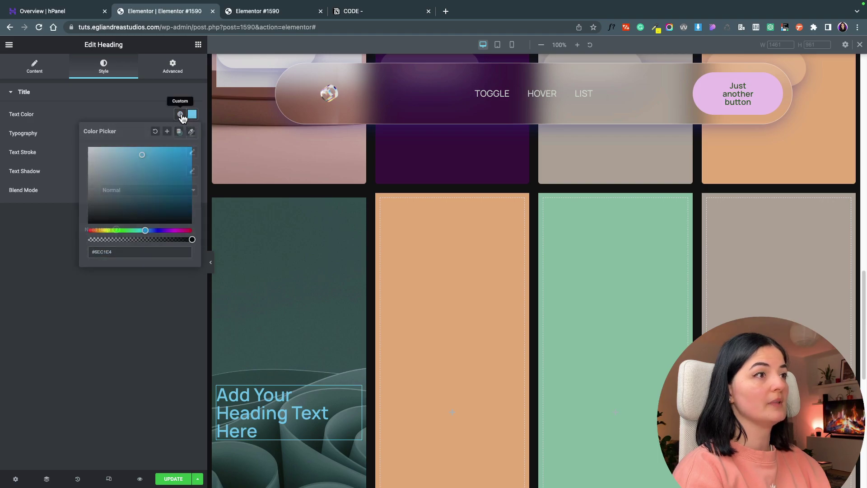
left_click(180, 114)
left_click(95, 236)
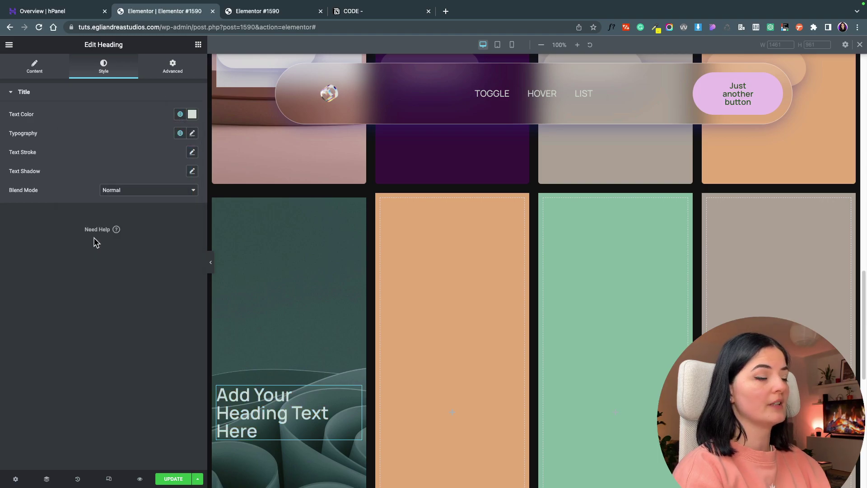
- Set the heading's typography to Syne, 2.7 rem, uppercase
left_click(191, 133)
left_click(148, 177)
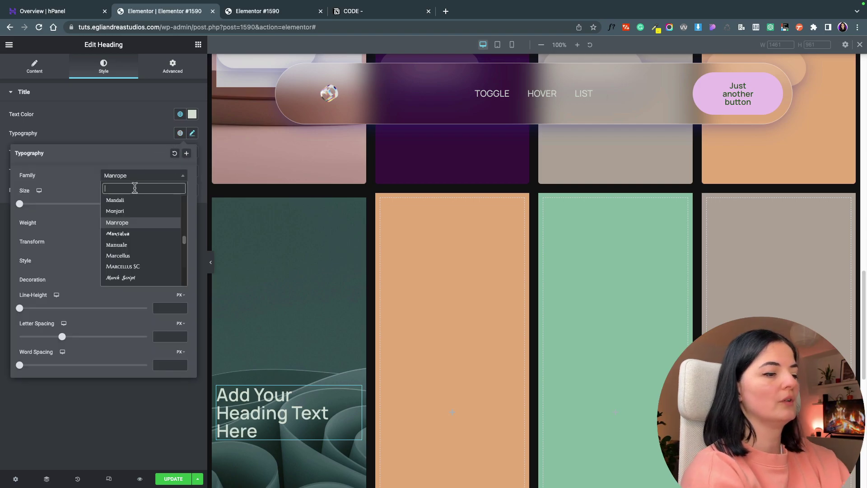
type("syne")
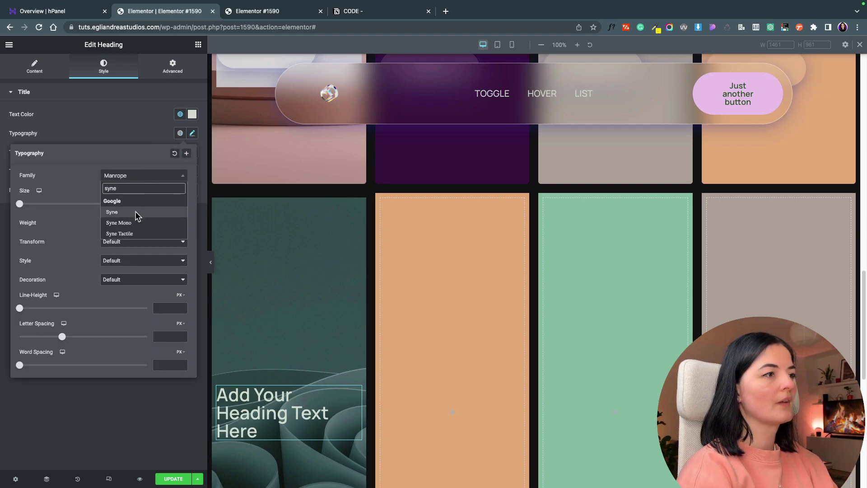
left_click(112, 212)
left_click(180, 190)
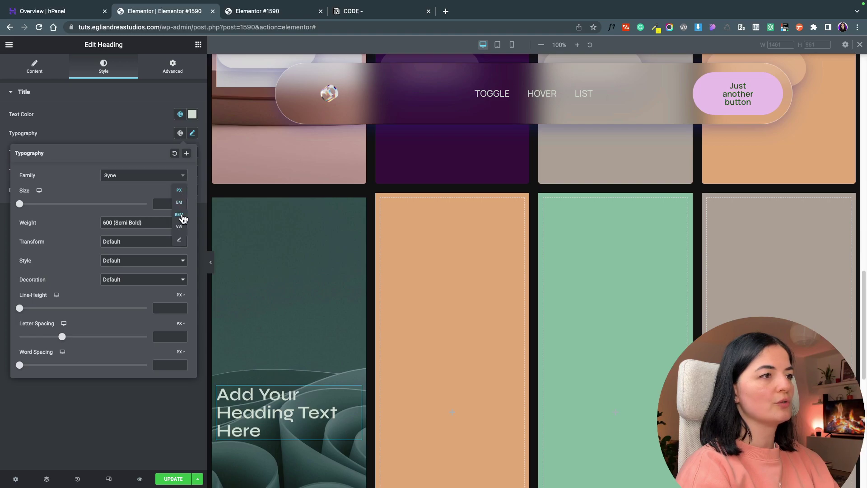
left_click(179, 215)
left_click_drag(19, 204, 53, 205)
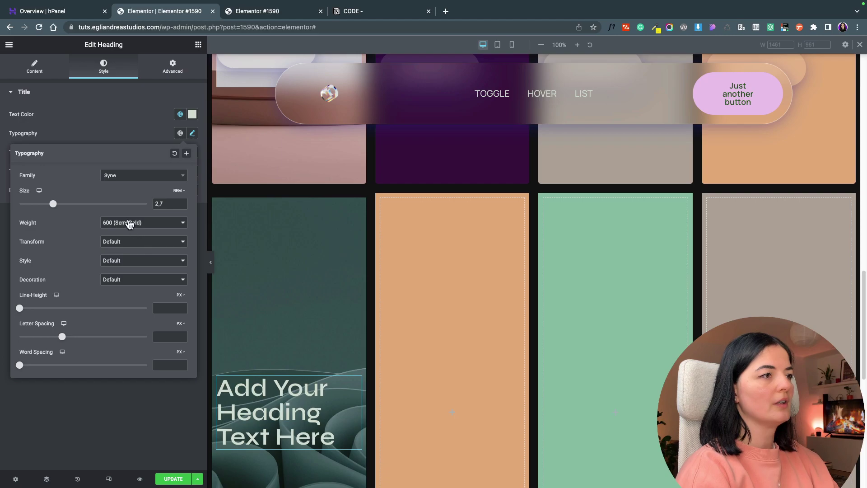
left_click(120, 243)
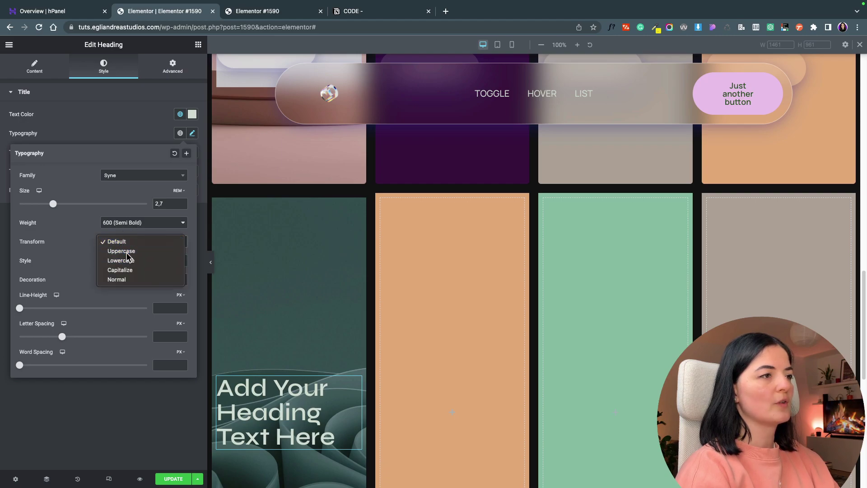
left_click(125, 252)
- Change the heading text to 'what' and set its weight to 800 Extra Bold
left_click(34, 65)
triple_click(45, 123)
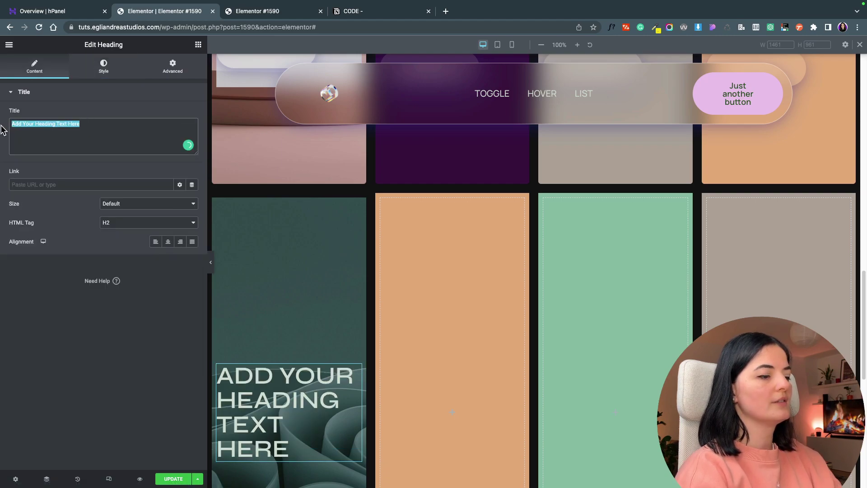
type("what")
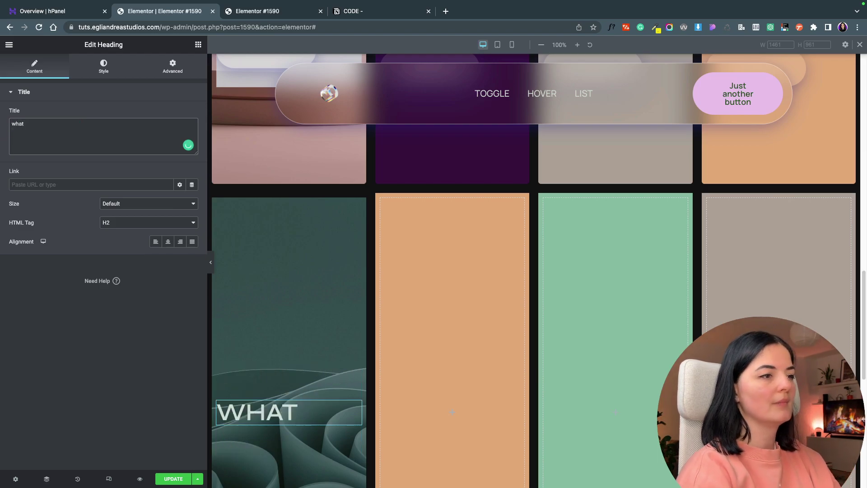
left_click(103, 66)
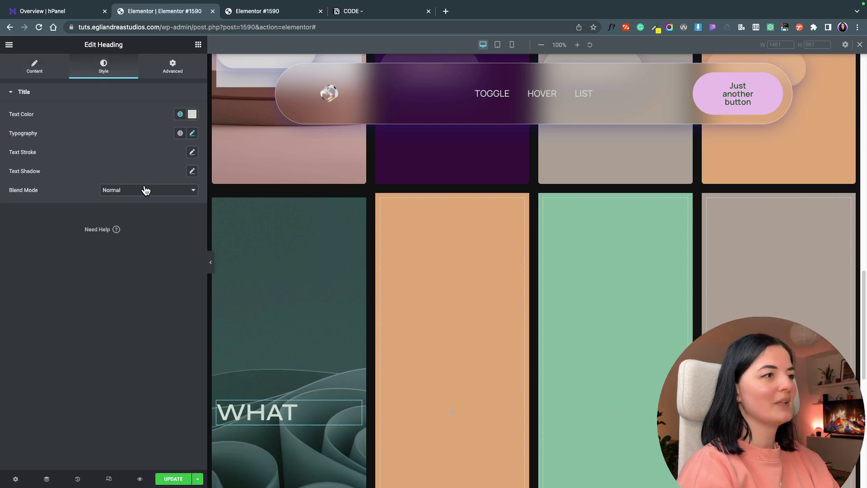
left_click(192, 133)
left_click(158, 223)
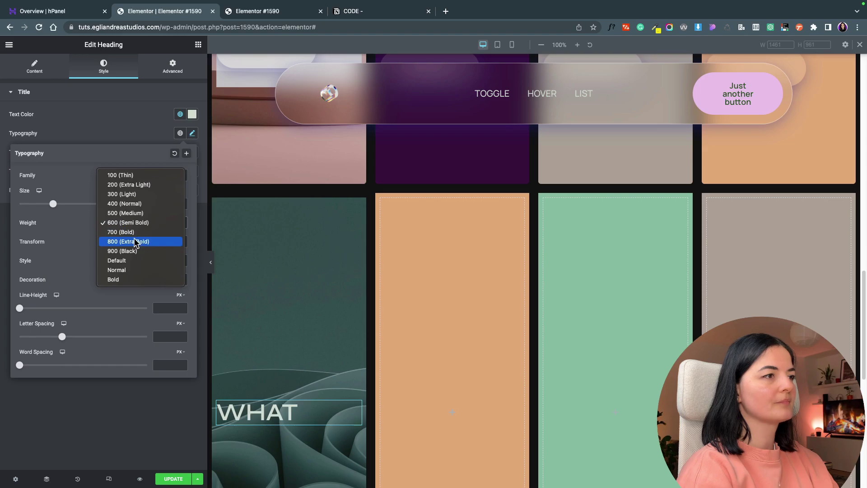
left_click(135, 242)
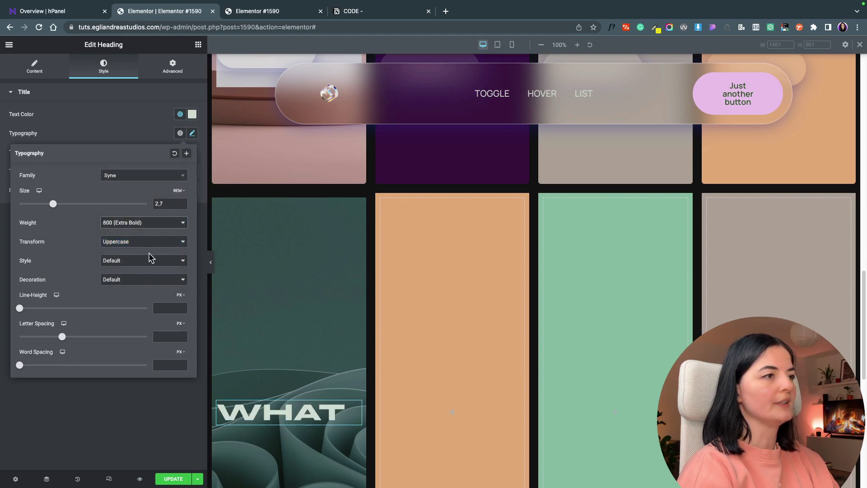
left_click(136, 126)
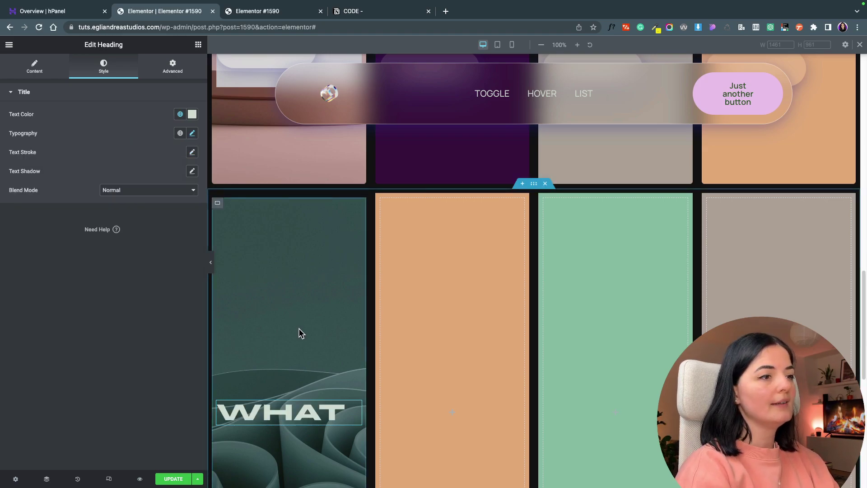
- Duplicate the WHAT heading and set the copy's HTML tag to p
right_click(354, 408)
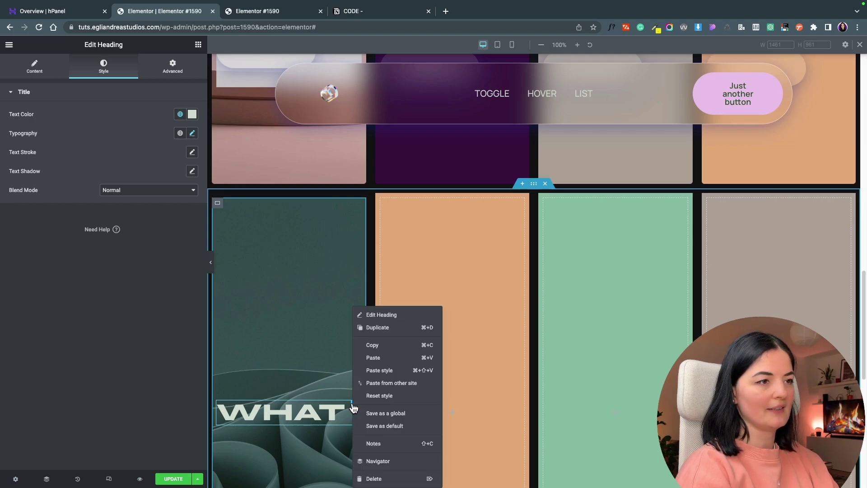
left_click(371, 327)
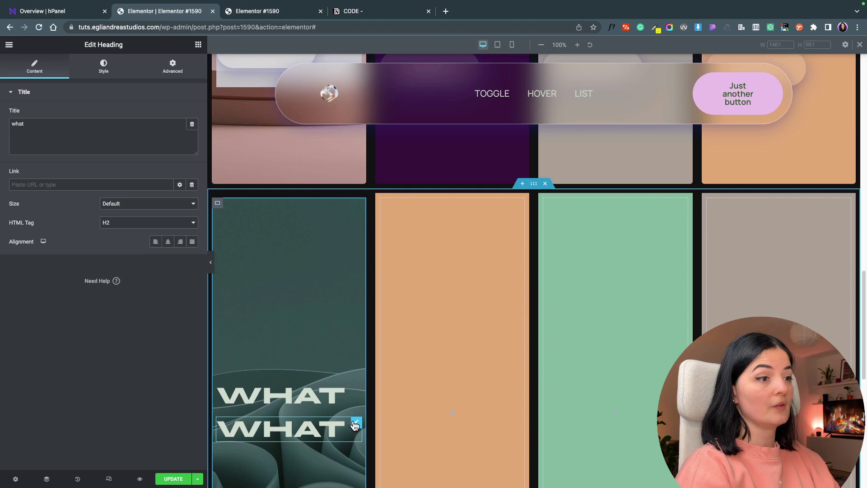
left_click(183, 223)
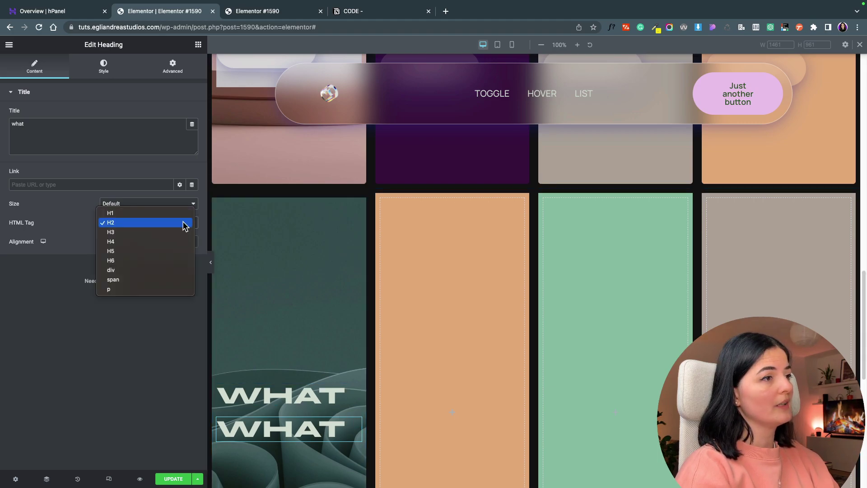
left_click(85, 326)
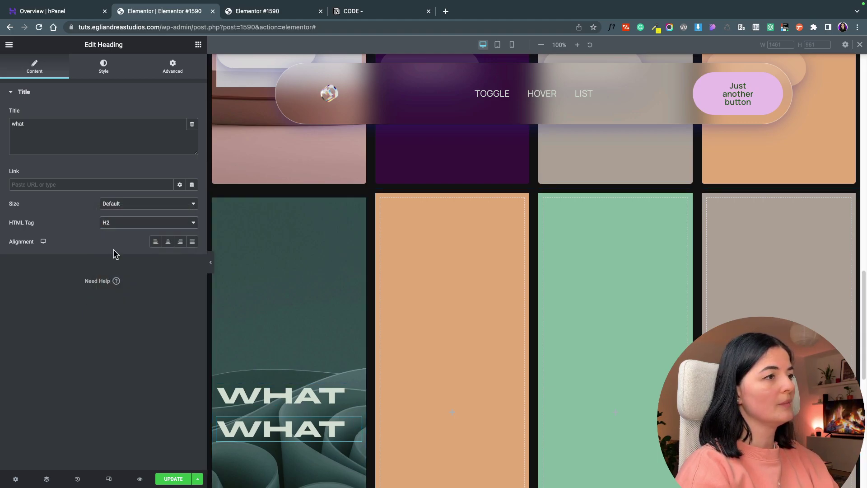
left_click(116, 222)
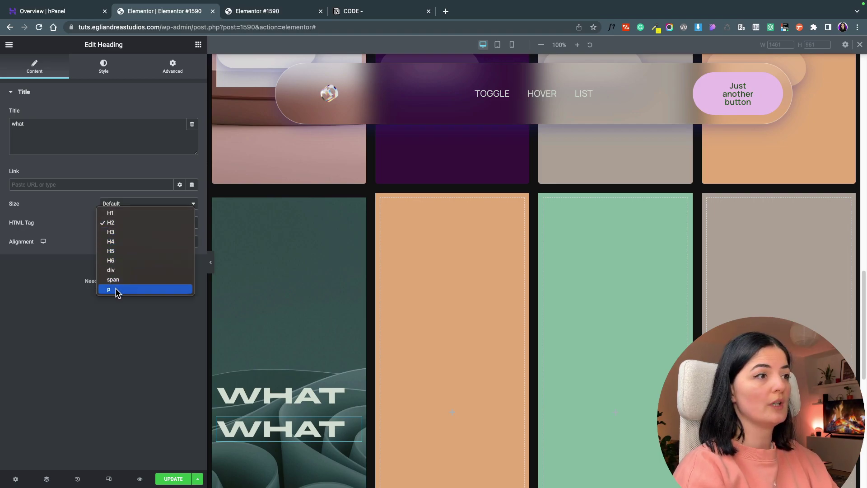
left_click(116, 290)
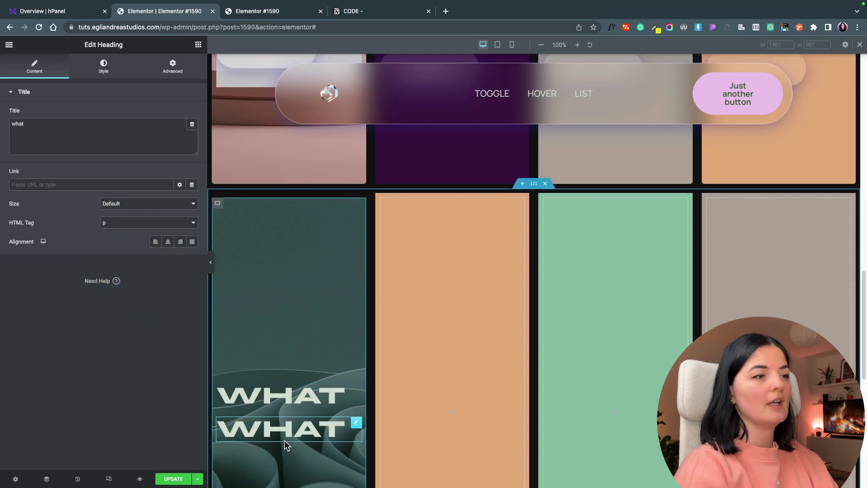
left_click(341, 434)
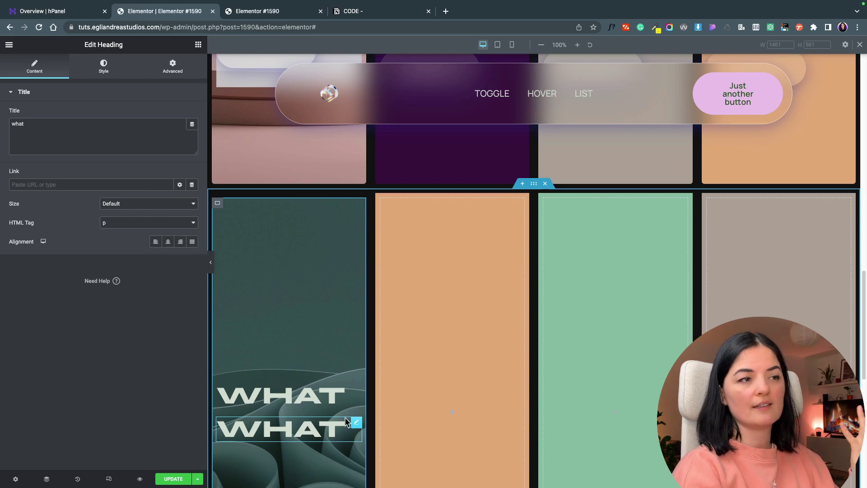
left_click(103, 69)
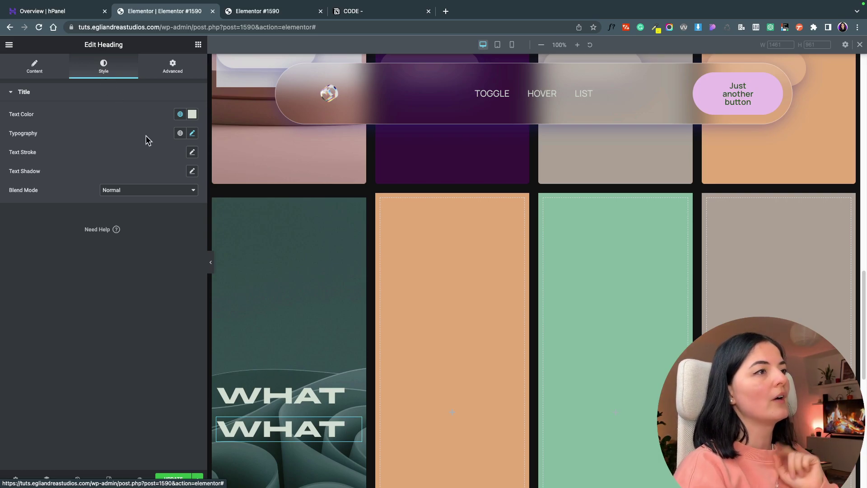
- Set the copied heading's transform to Normal and weight to 500 Medium
left_click(192, 135)
left_click(135, 243)
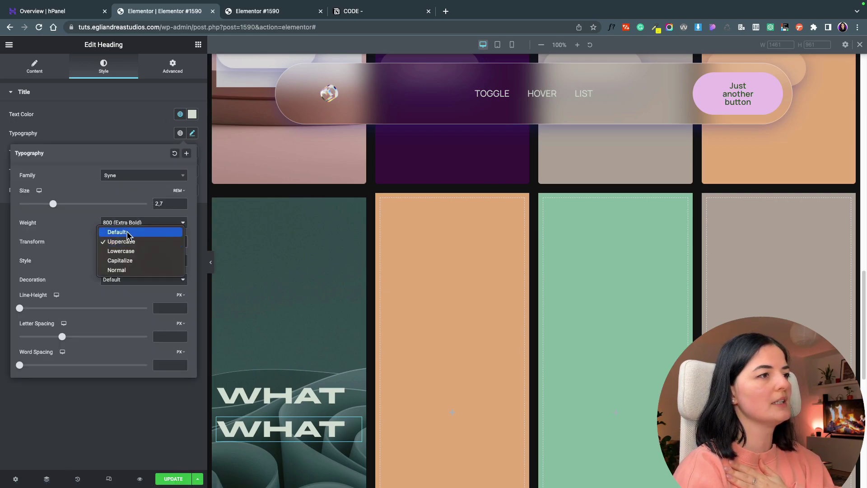
left_click(128, 270)
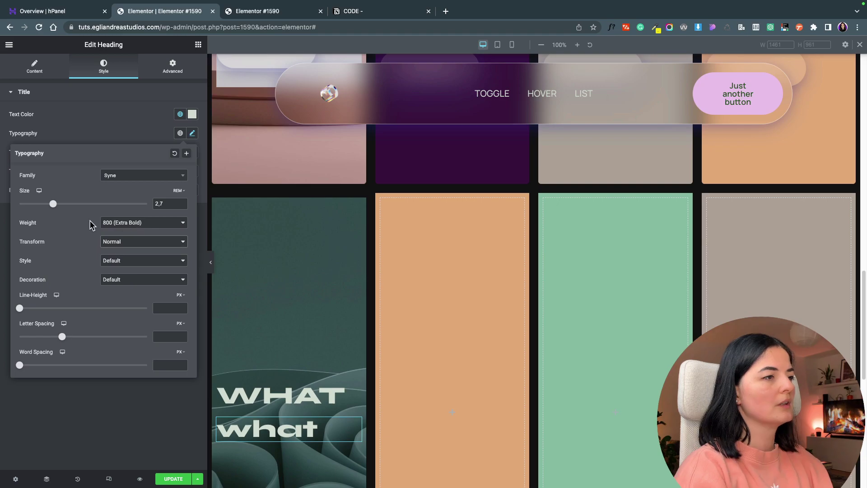
left_click_drag(53, 206, 46, 206)
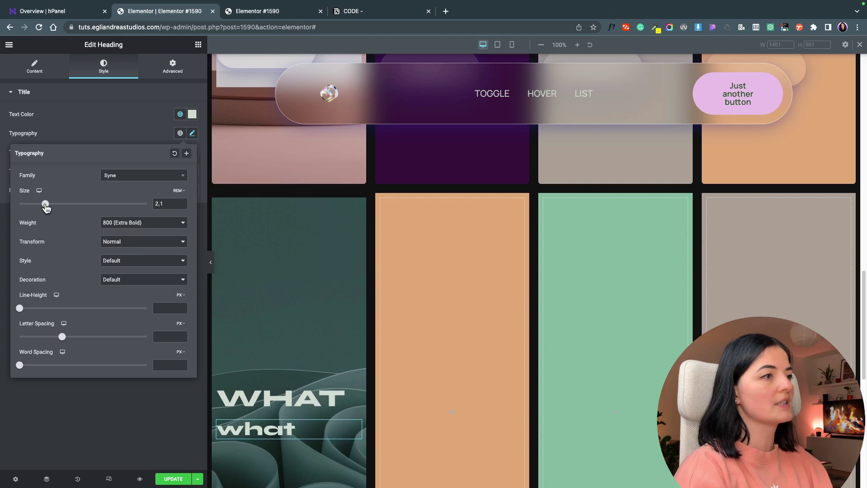
left_click(106, 223)
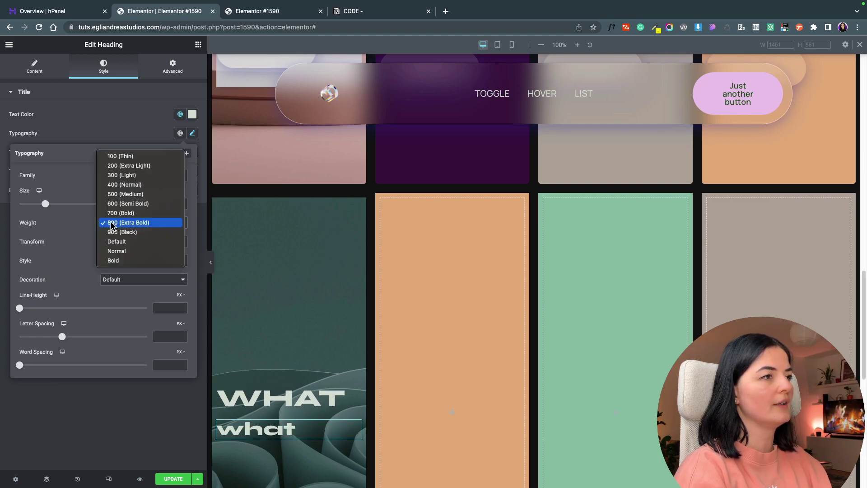
left_click(125, 194)
scroll(285, 174, "up", 10)
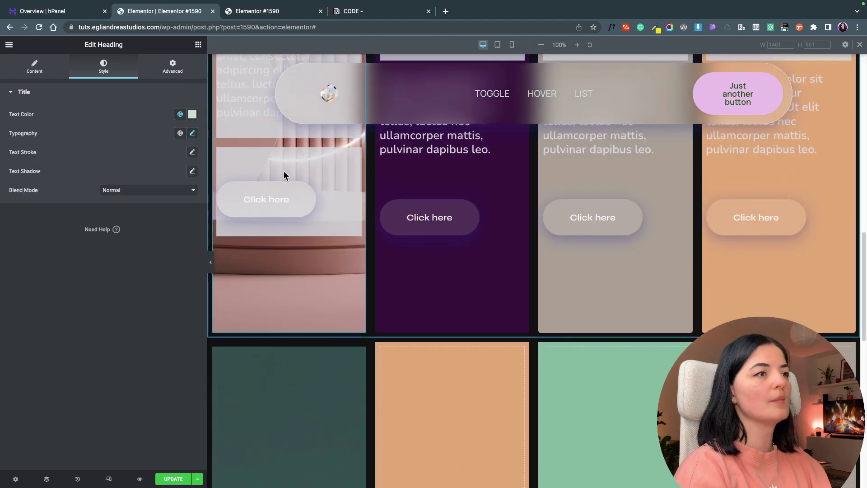
- Copy the Lorem ipsum text from a card and paste it as the copy's title
left_click(355, 221)
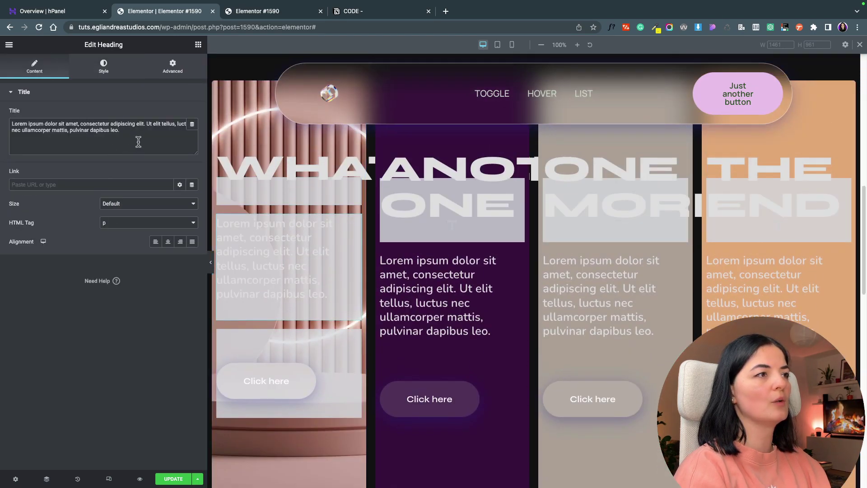
left_click_drag(120, 131, 10, 121)
key("super+c")
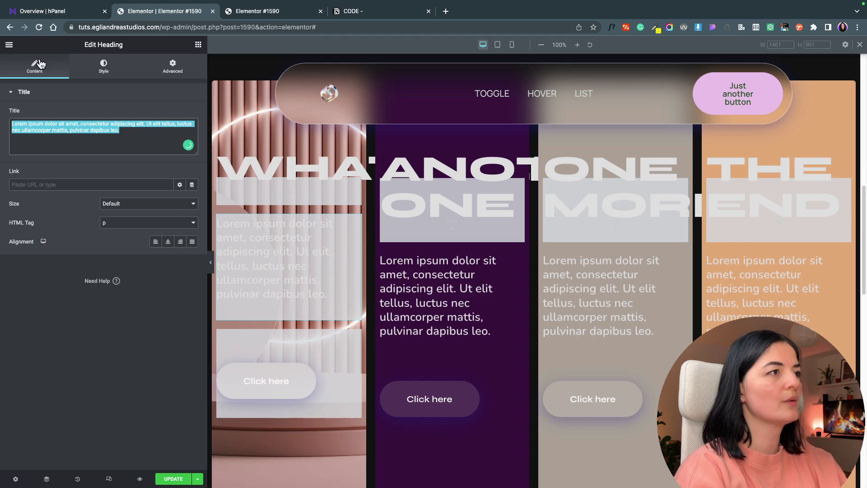
scroll(277, 402, "down", 7)
left_click(252, 415)
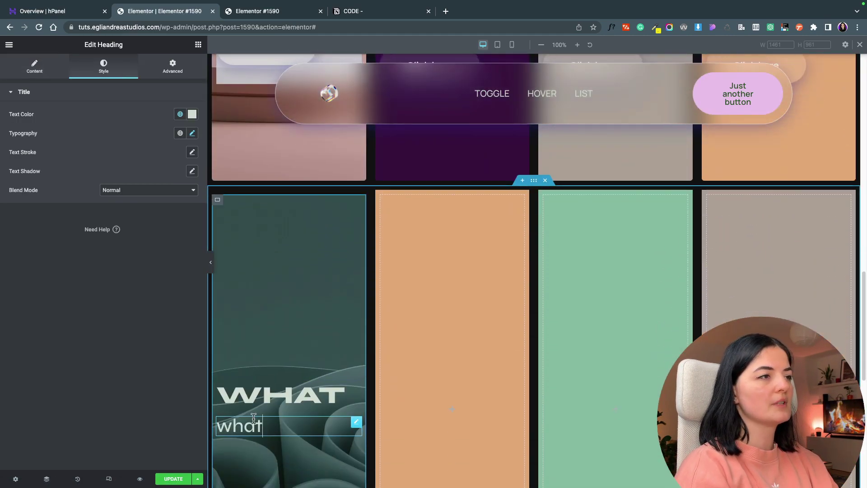
left_click(192, 134)
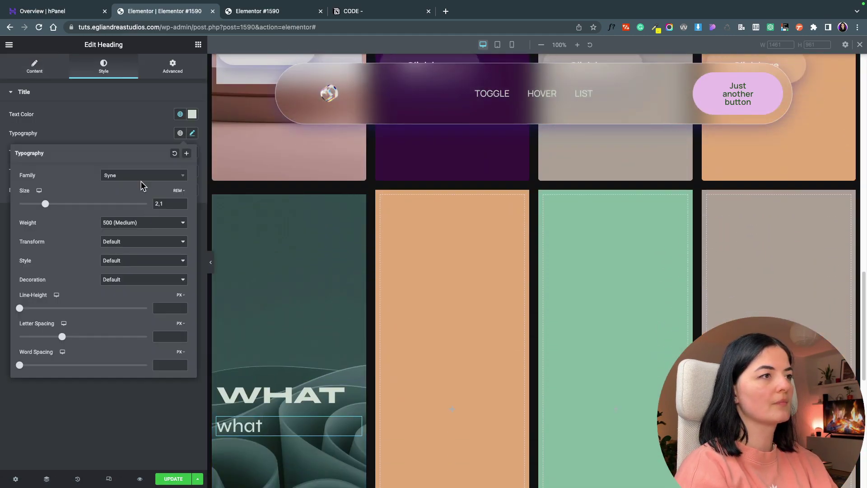
left_click(42, 70)
left_click_drag(44, 121, 7, 123)
key("super+v")
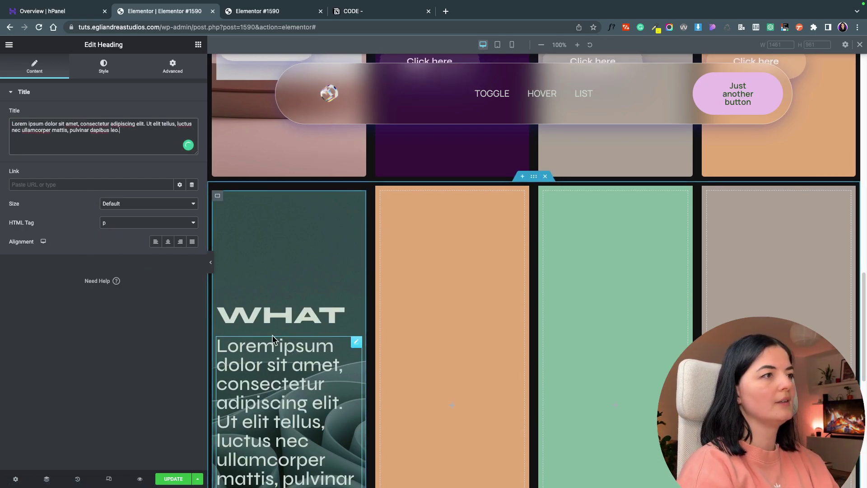
- Set the paragraph to 1.4 rem size with 1.1 em line height
left_click(111, 75)
left_click(191, 134)
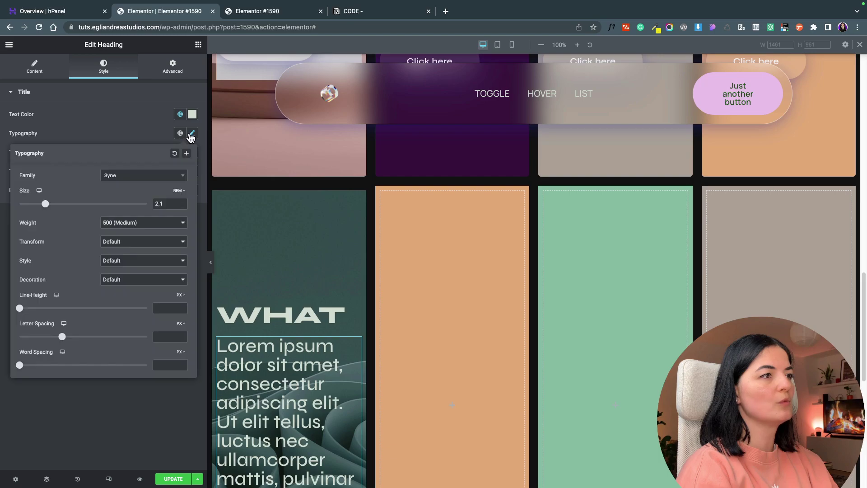
left_click_drag(46, 204, 38, 206)
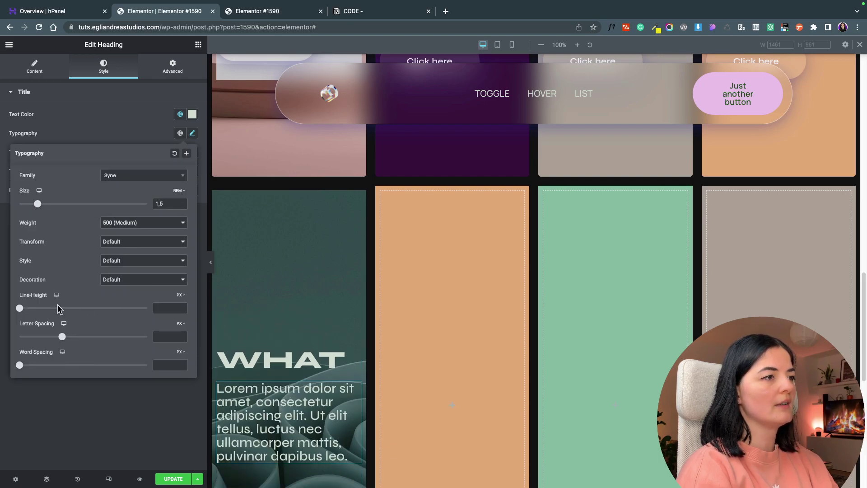
left_click(179, 307)
left_click(20, 309)
left_click_drag(21, 311, 33, 311)
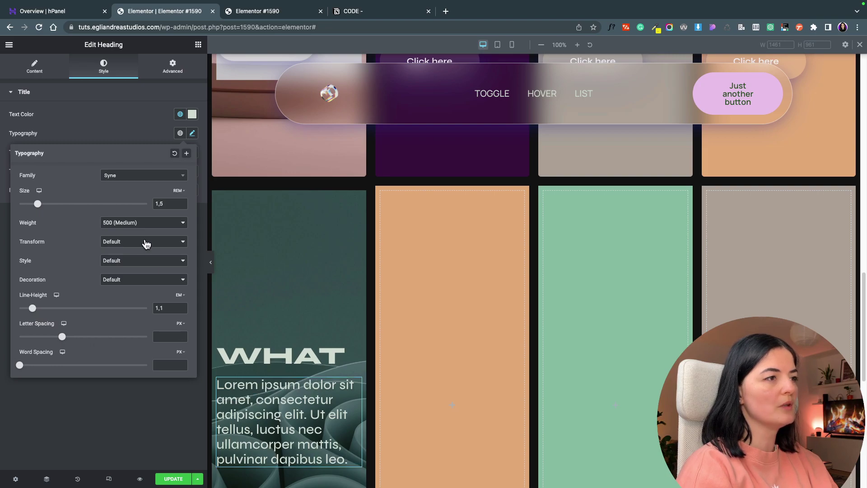
left_click(182, 205)
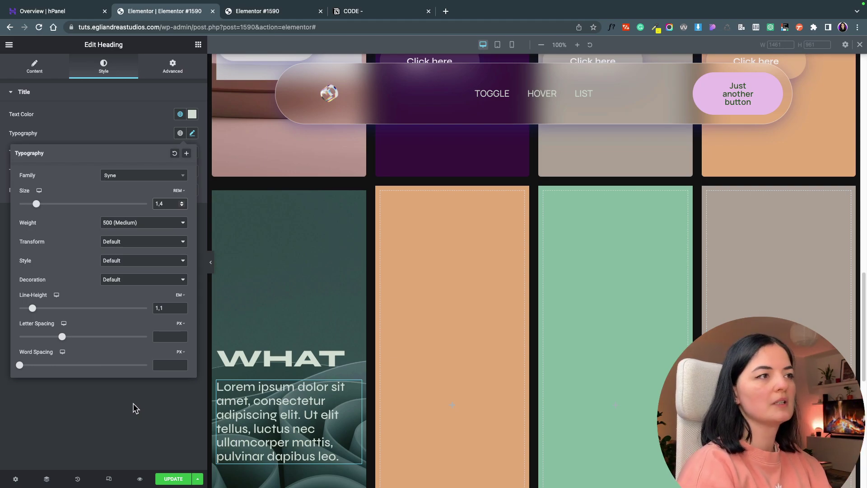
left_click(280, 397)
scroll(295, 409, "down", 1)
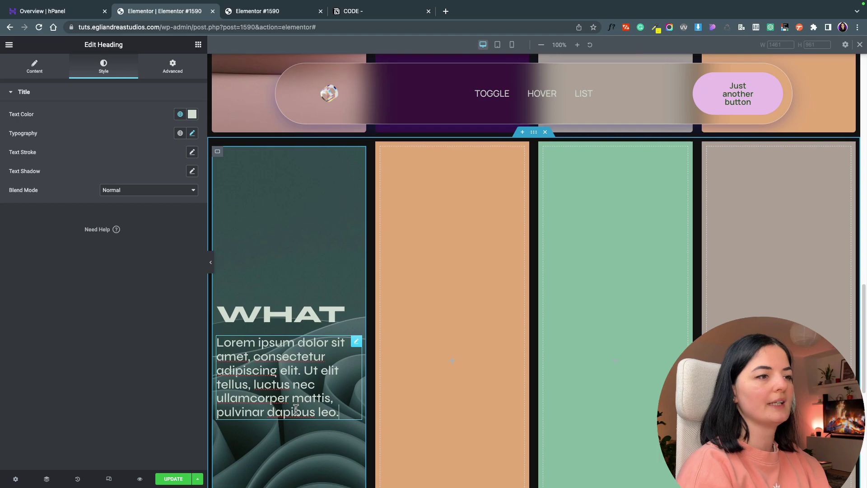
scroll(296, 409, "down", 1)
- Add a Button widget below the paragraph in the dark green panel
left_click(198, 45)
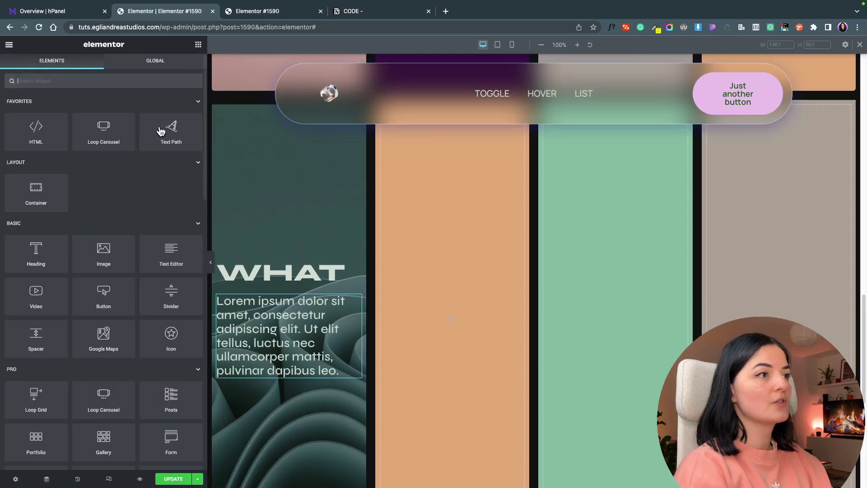
mouse_move(102, 296)
left_mouse_down()
mouse_move(230, 378)
mouse_move(253, 378)
left_mouse_up()
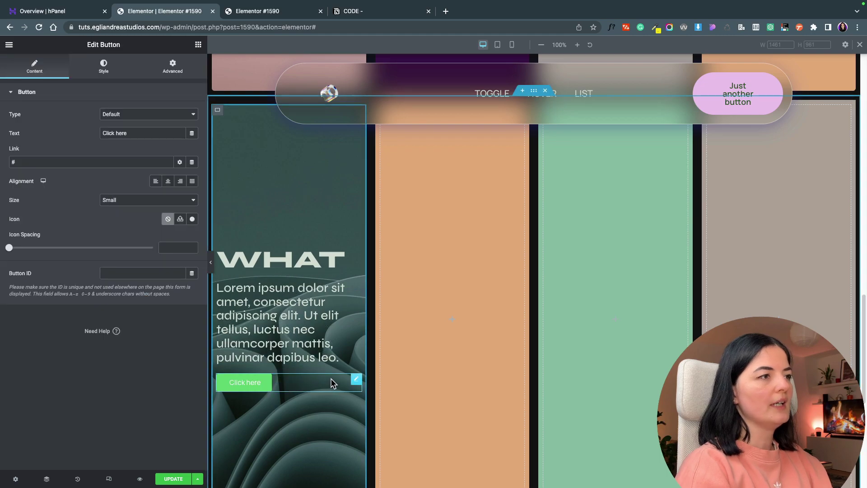
scroll(296, 313, "up", 7)
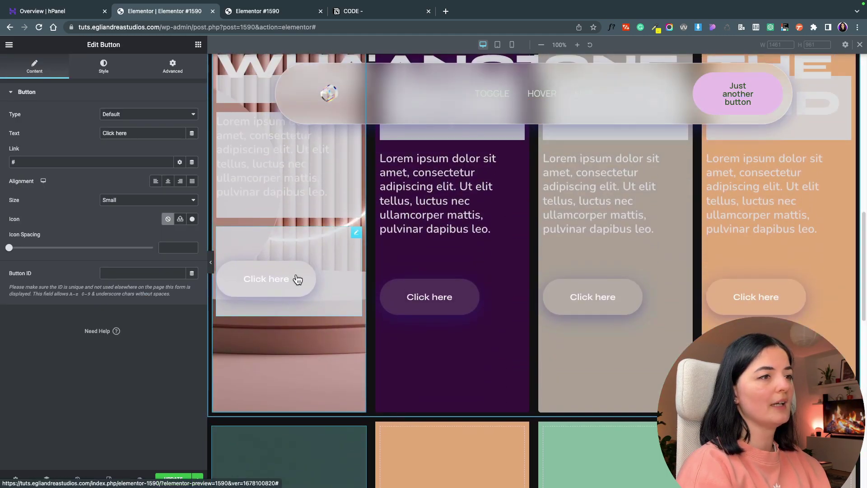
- Replace the card button's old custom CSS with the pasted frosted-glass rule
left_click(296, 277)
scroll(149, 343, "down", 5)
left_click(74, 405)
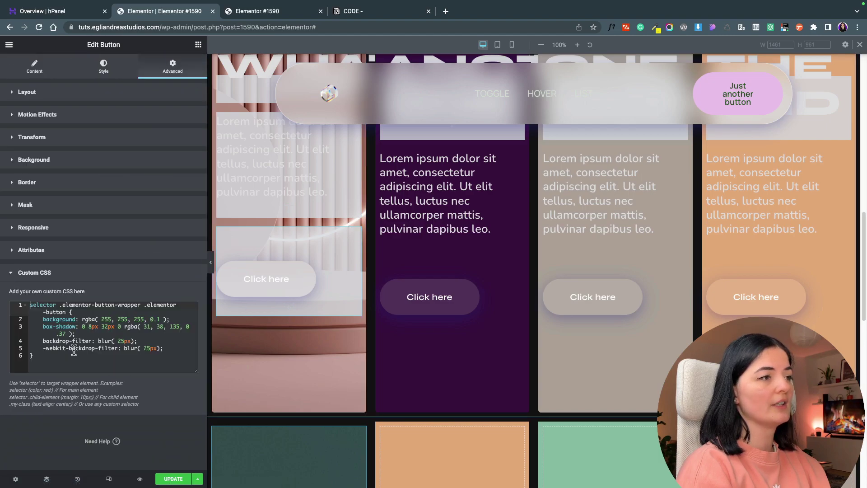
left_click(49, 358)
key("ctrl+a")
key("ctrl+c")
key("BackSpace")
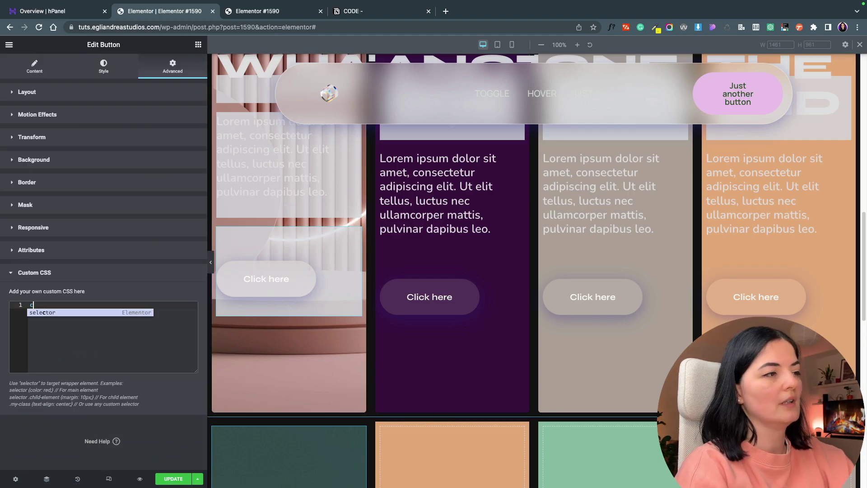
type("c")
key("BackSpace")
key("ctrl+v")
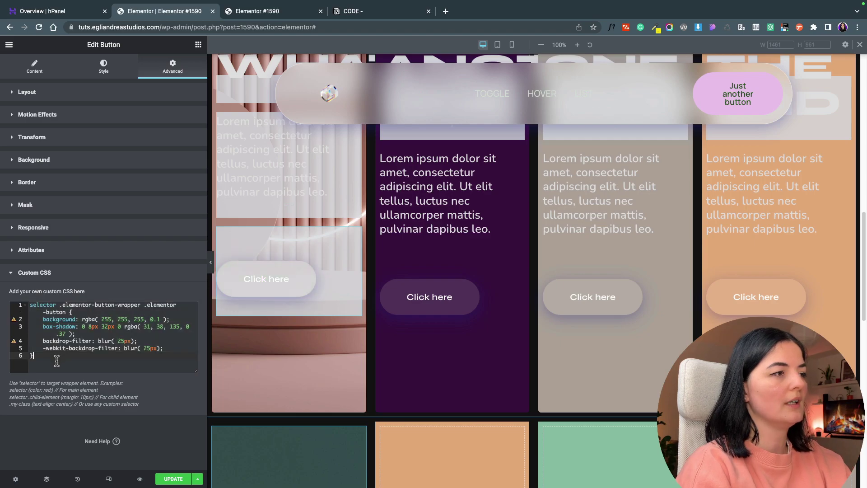
left_click(22, 304)
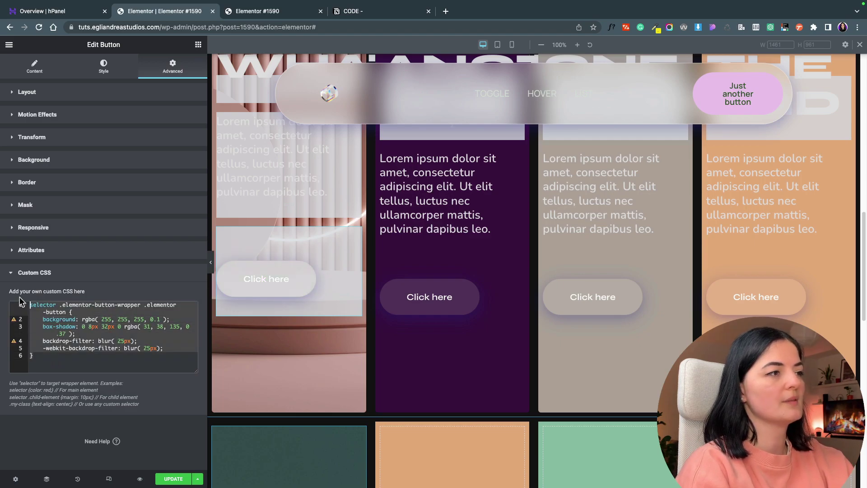
- Paste the frosted-glass CSS into the green panel Click here button's empty Custom CSS
scroll(280, 408, "down", 7)
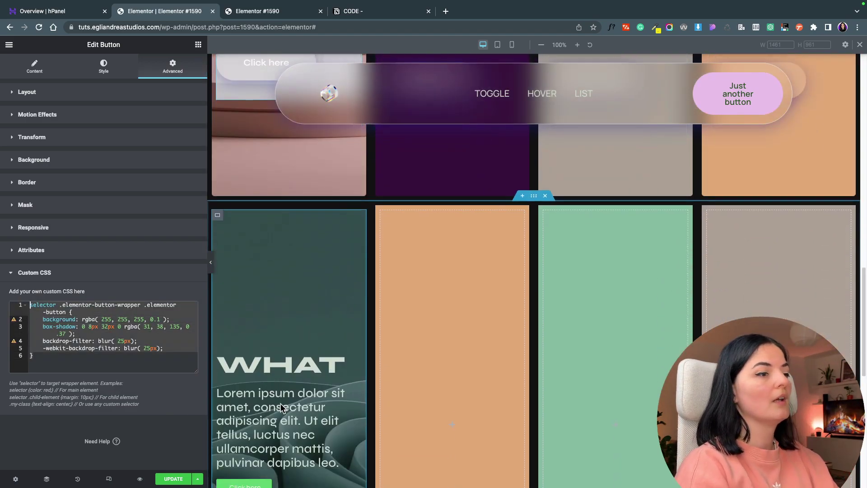
left_click(357, 409)
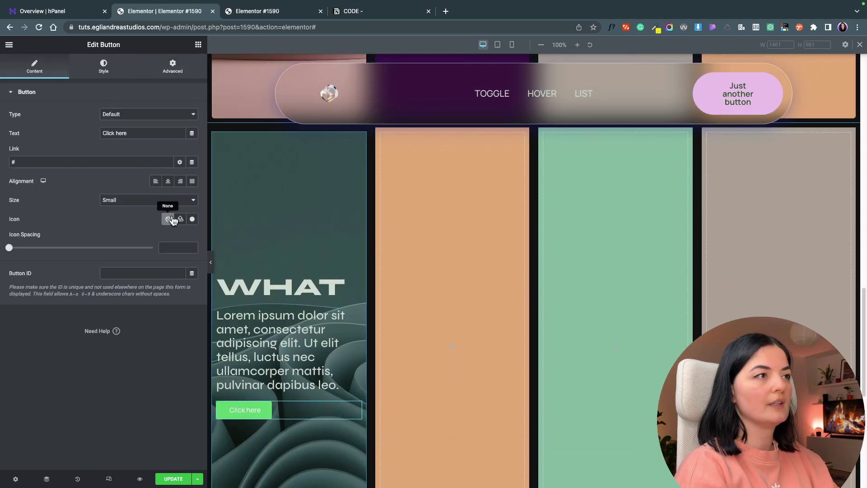
left_click(176, 69)
scroll(97, 403, "down", 3)
left_click(97, 403)
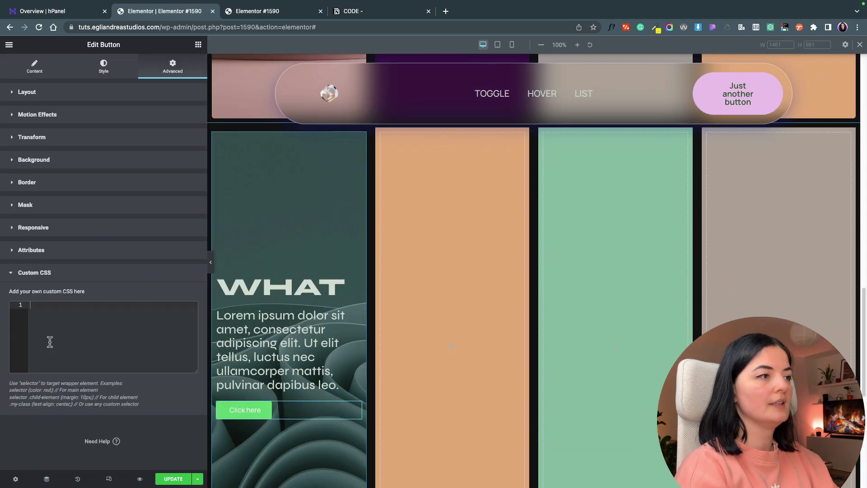
left_click(50, 340)
key("ctrl+v")
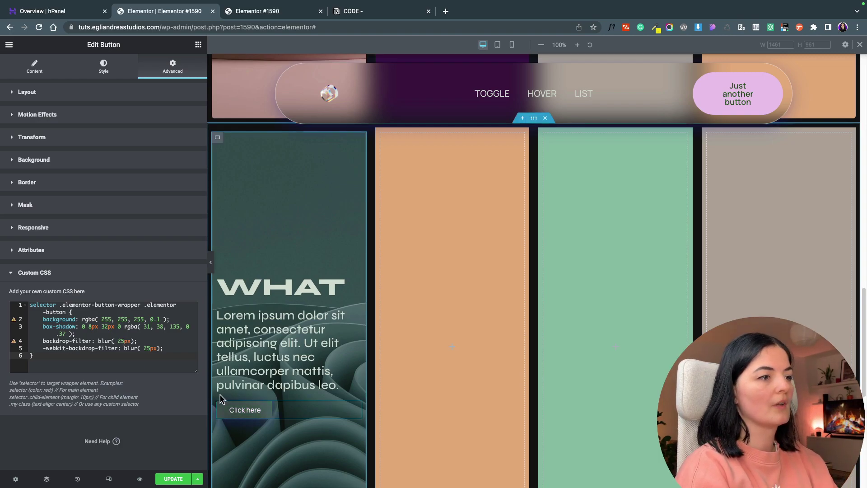
- Preview the page with the sidebar hidden, then save the changes with Update
left_click(211, 262)
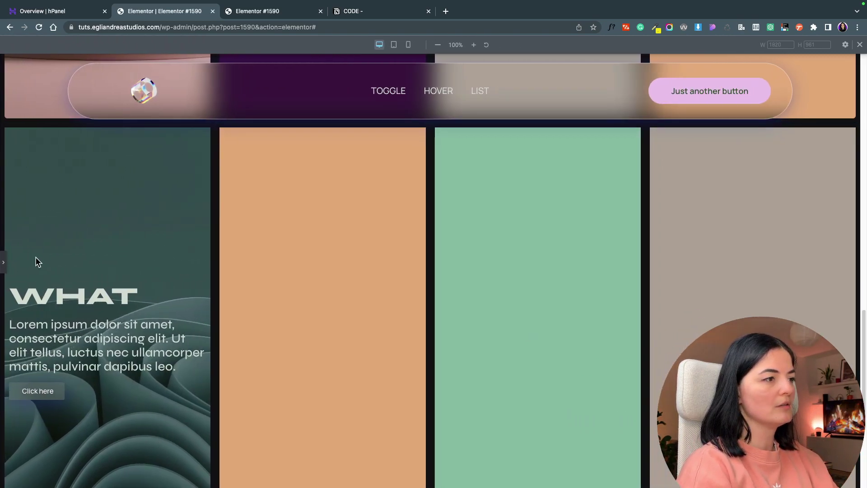
left_click(5, 267)
left_click(173, 479)
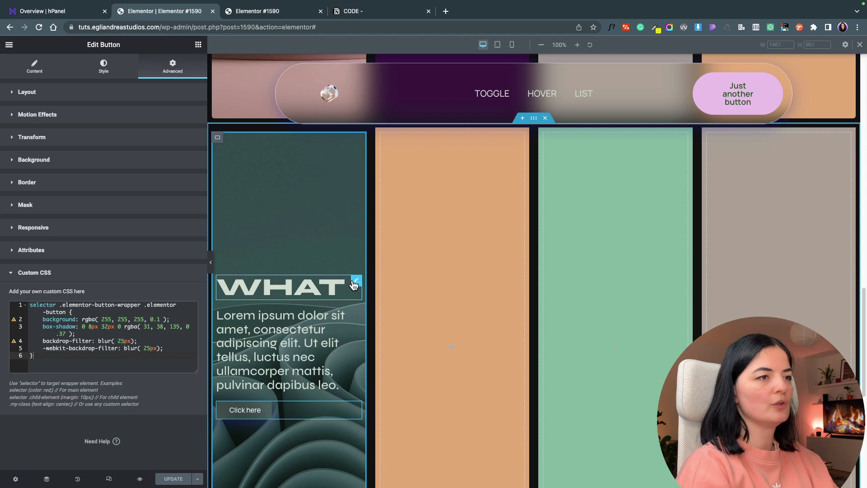
- Copy the WHAT heading and paste it into the orange, green and grey panels
right_click(355, 284)
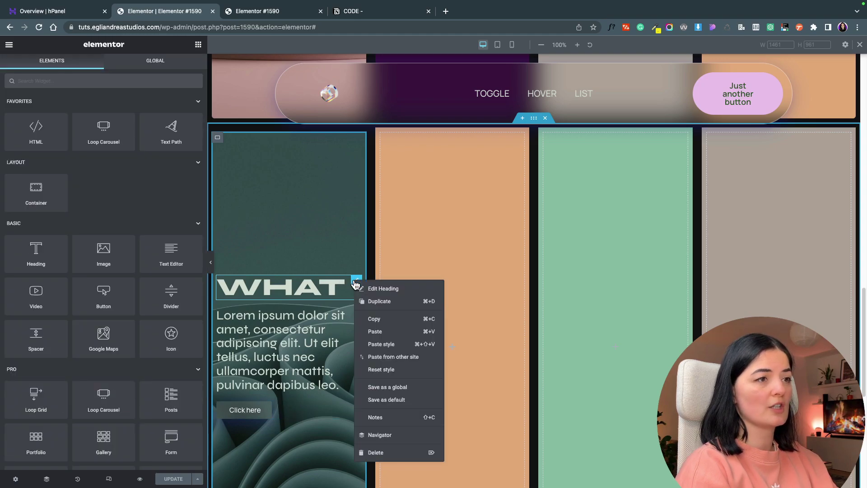
left_click(399, 315)
right_click(401, 293)
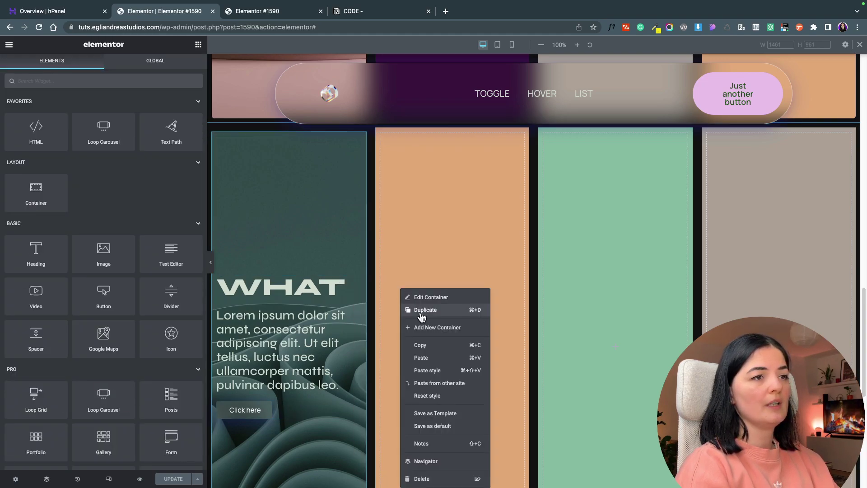
left_click(423, 355)
right_click(575, 300)
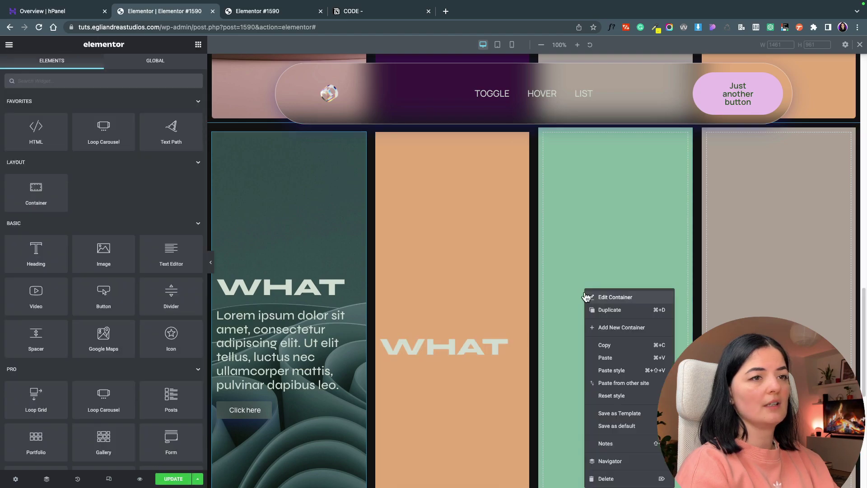
left_click(611, 360)
right_click(800, 307)
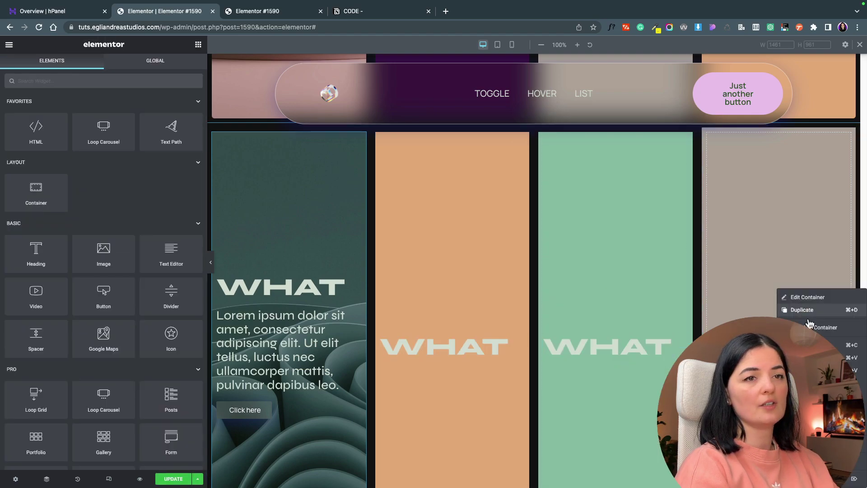
left_click(808, 357)
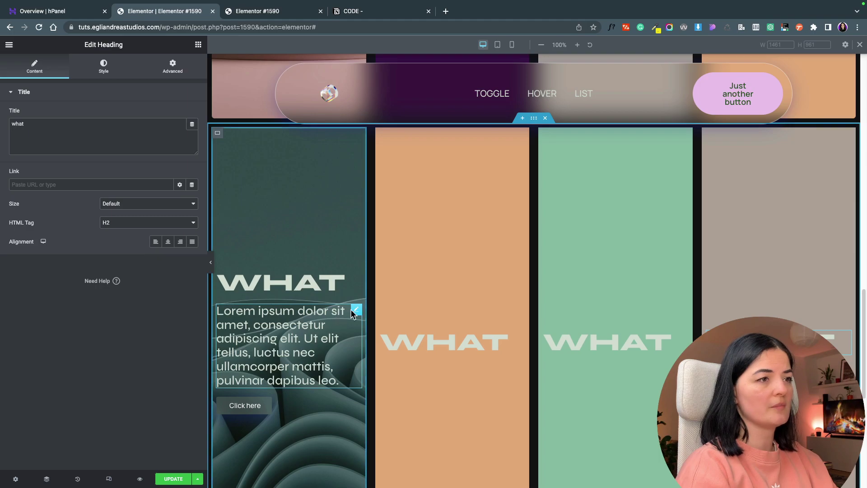
- Paste the Lorem ipsum paragraph into the orange and green panels
right_click(418, 380)
left_click(438, 357)
right_click(575, 362)
left_click(596, 360)
- Copy the Click here button into the orange, green and grey panels, then preview the row
right_click(360, 405)
left_click(383, 340)
right_click(445, 361)
left_click(465, 359)
right_click(578, 361)
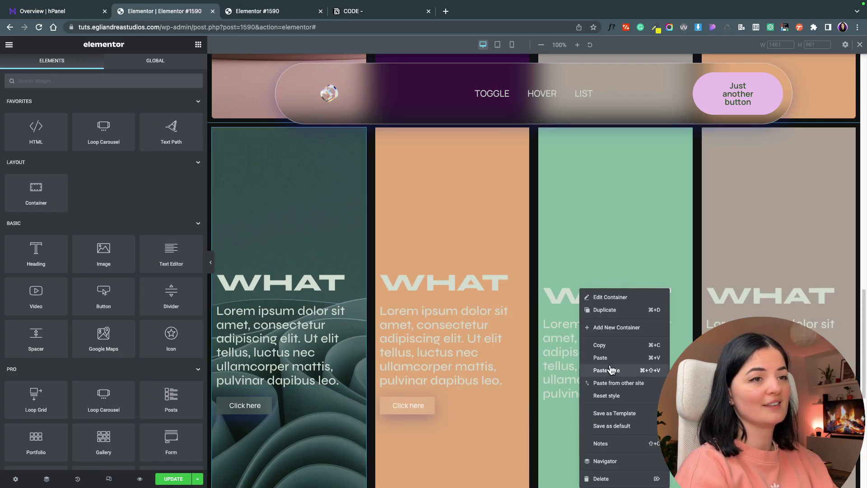
left_click(595, 360)
right_click(748, 298)
left_click(772, 335)
left_click(210, 262)
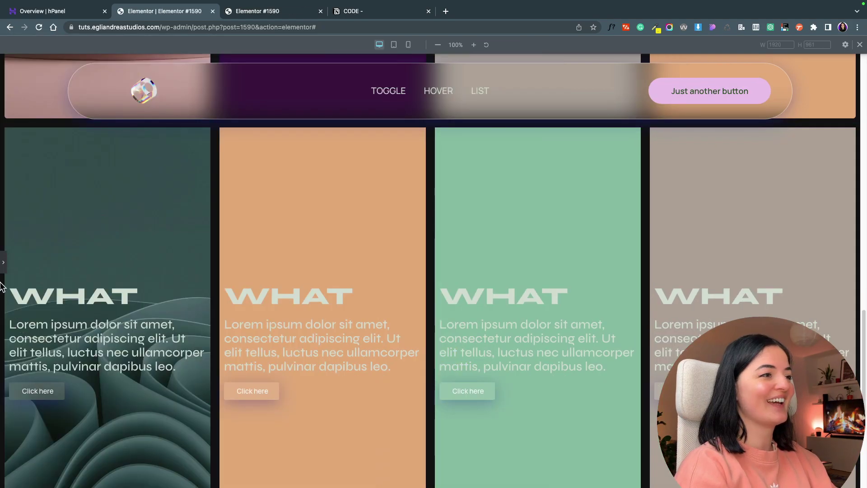
left_click(6, 261)
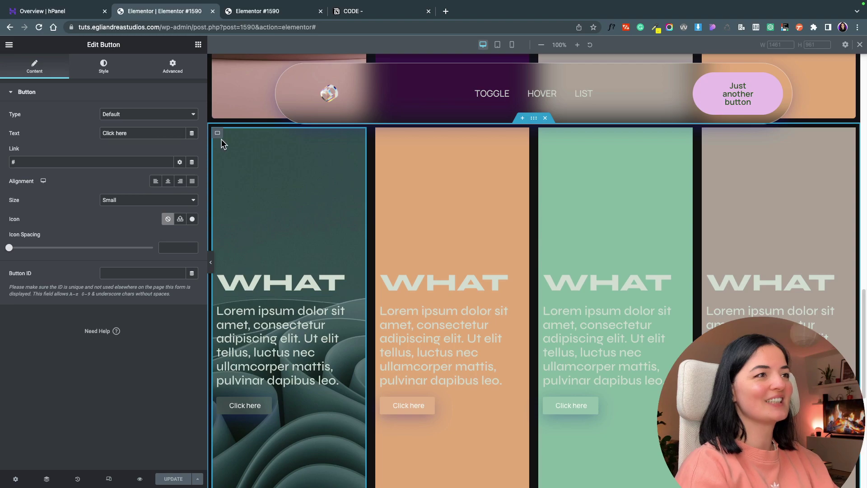
- Drag an HTML widget into place beneath the four-panel row
scroll(456, 235, "down", 2)
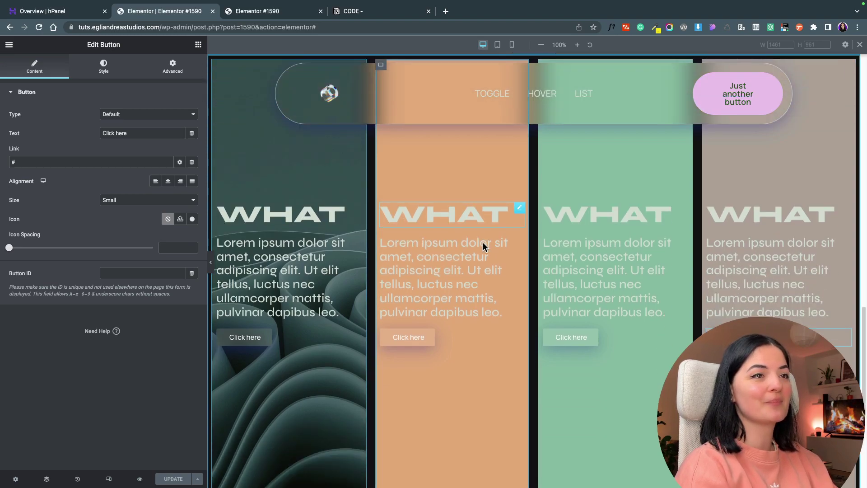
scroll(518, 203, "up", 4)
scroll(484, 243, "down", 4)
scroll(427, 239, "down", 5)
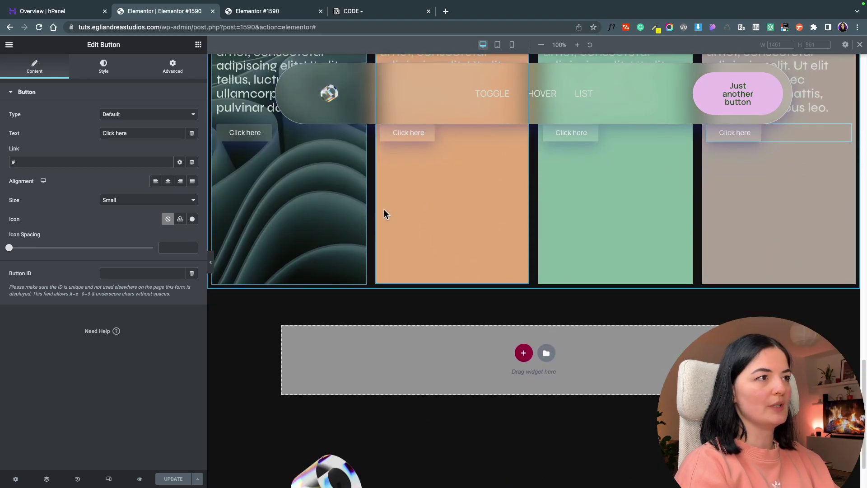
left_click(199, 44)
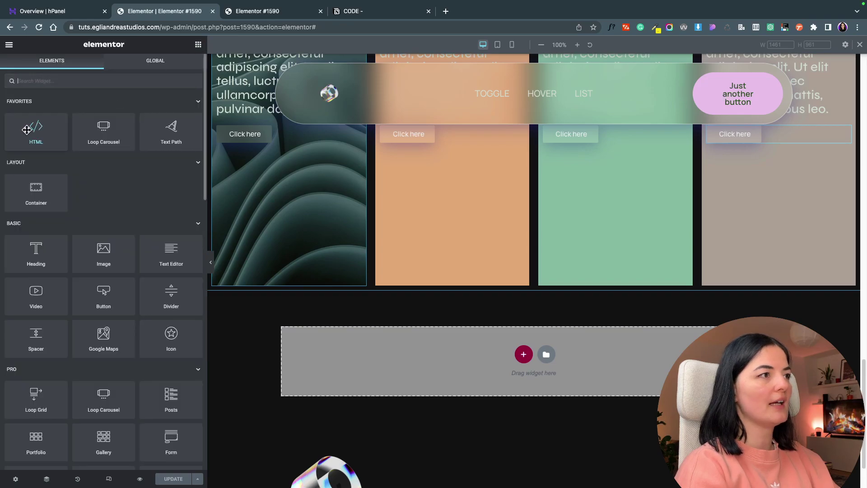
left_click_drag(26, 129, 446, 360)
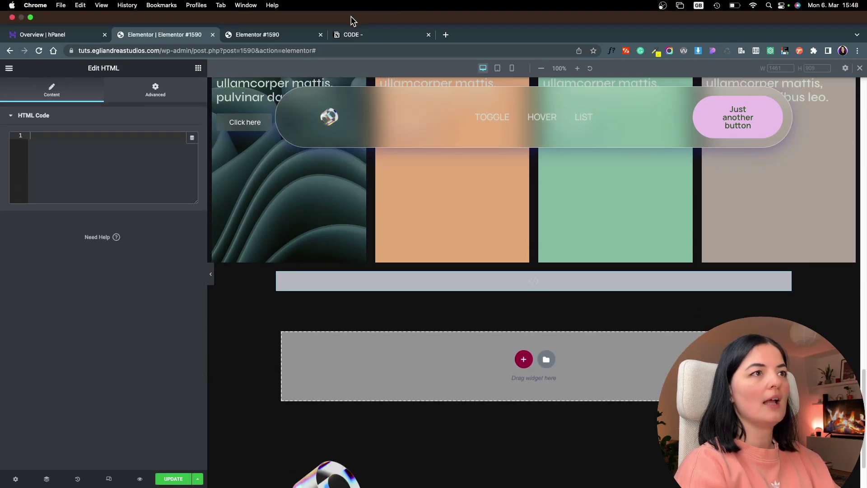
- Copy the panel-click script from the Notion notes and paste it into the HTML block
left_click(354, 11)
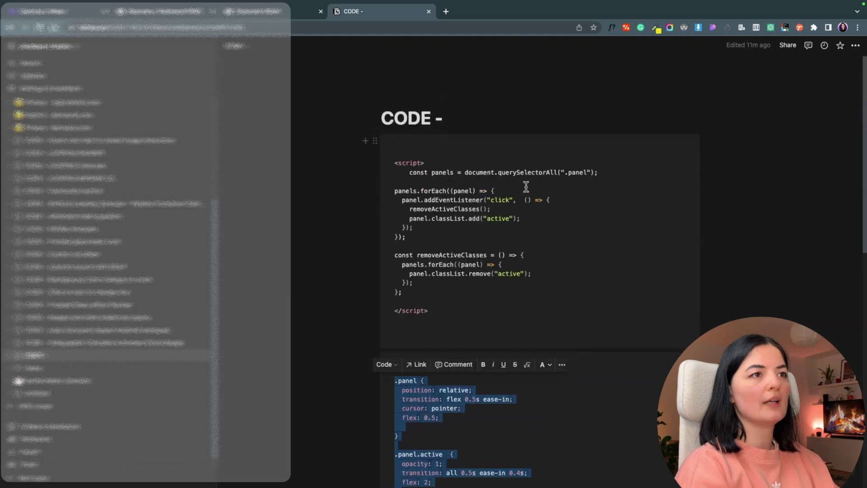
left_click_drag(393, 160, 441, 315)
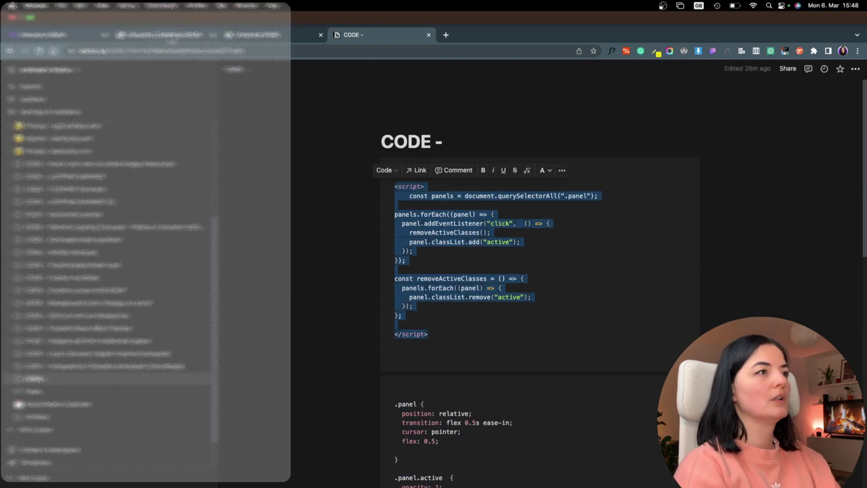
key("super+2")
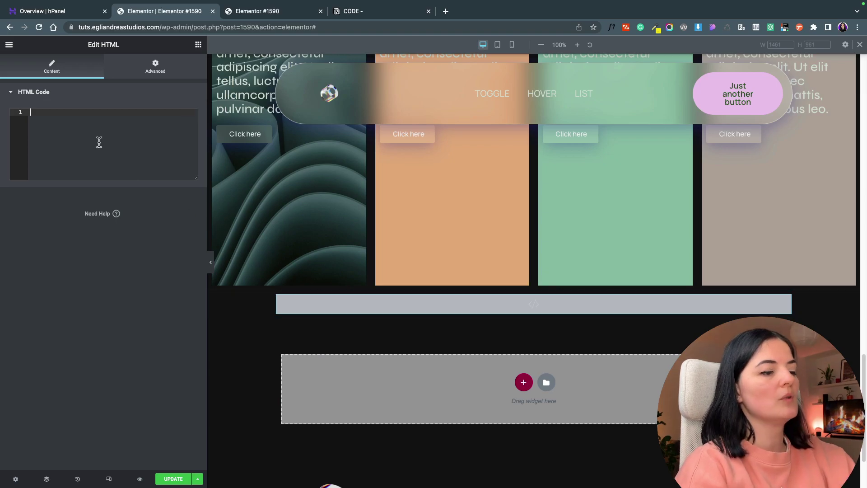
key("super+v")
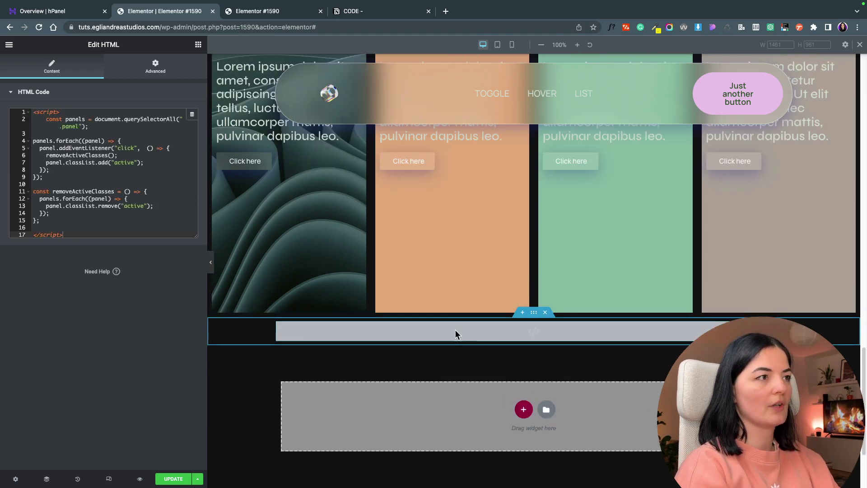
left_click_drag(207, 151, 343, 156)
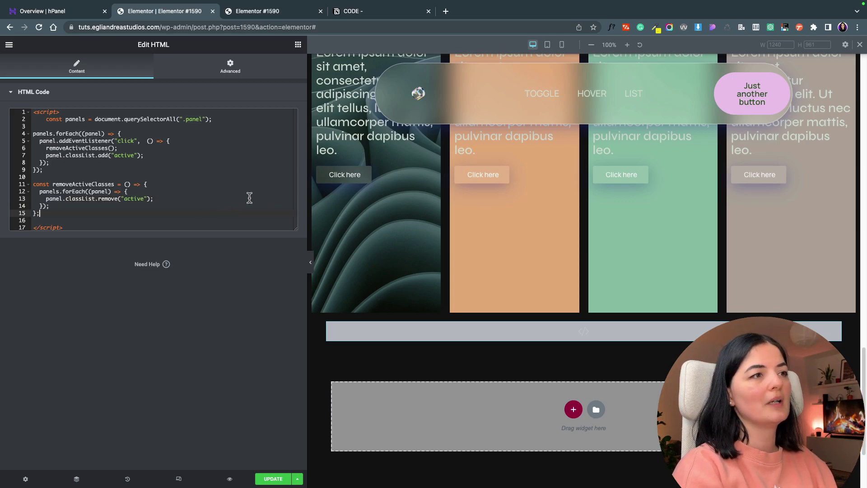
left_click_drag(309, 192, 230, 188)
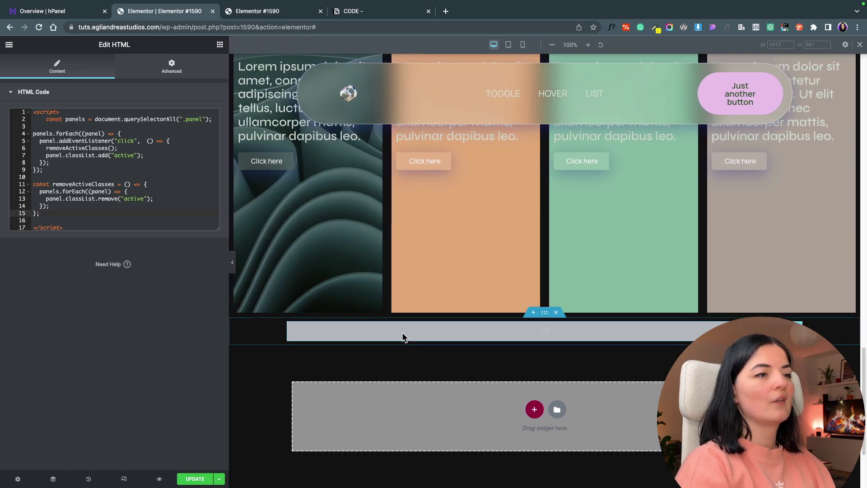
left_click(343, 10)
scroll(515, 323, "down", 6)
scroll(515, 323, "up", 2)
scroll(515, 323, "down", 1)
left_click(559, 236)
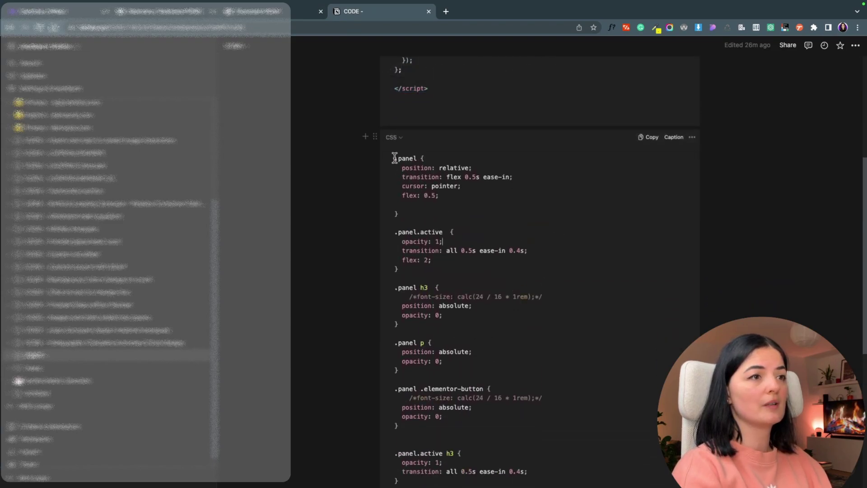
left_click_drag(394, 158, 531, 328)
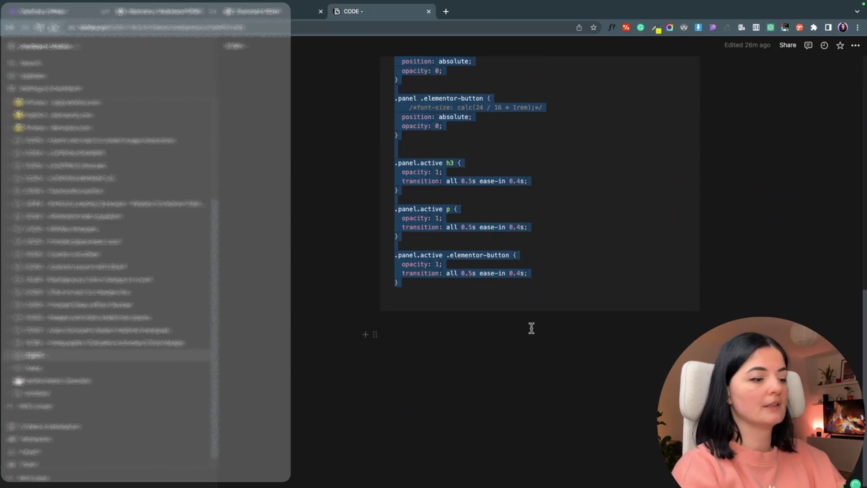
- Paste the expanding-panel CSS into the panel row container's Advanced > Custom CSS
left_click(164, 11)
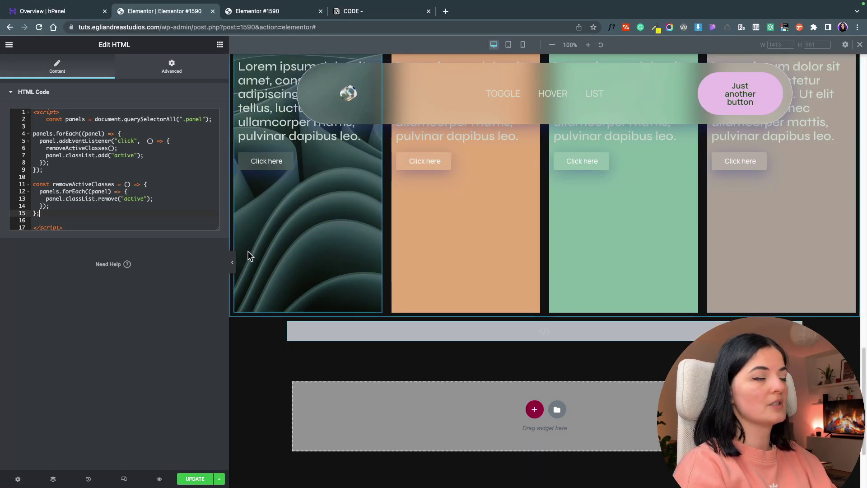
scroll(289, 259, "up", 1)
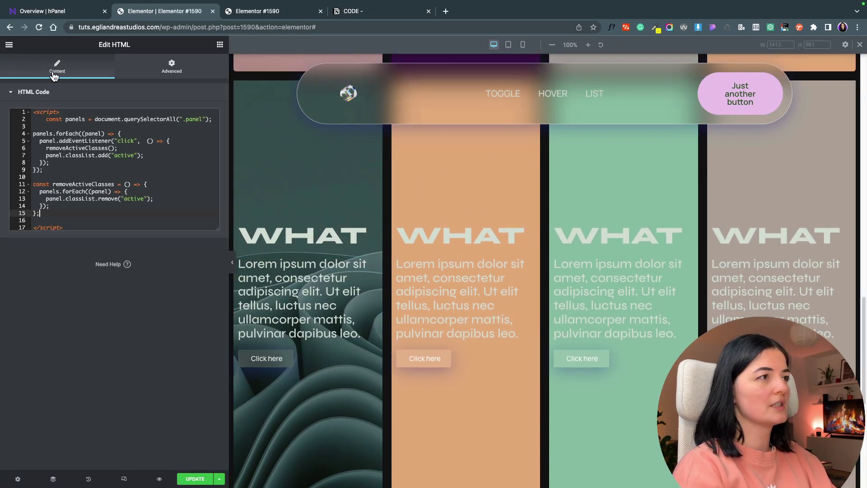
scroll(293, 196, "up", 2)
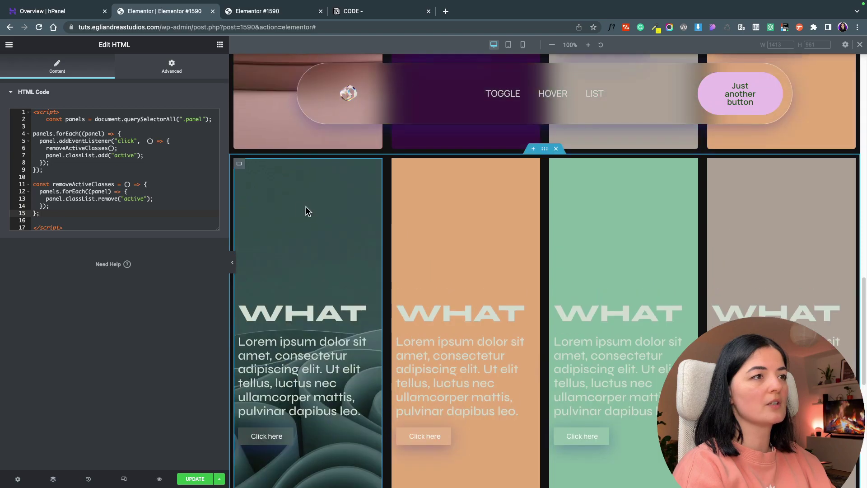
left_click(239, 165)
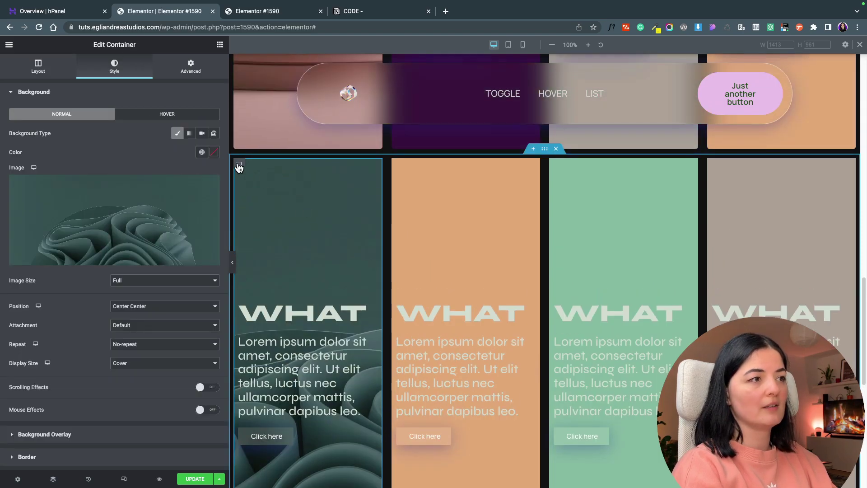
scroll(113, 216, "down", 3)
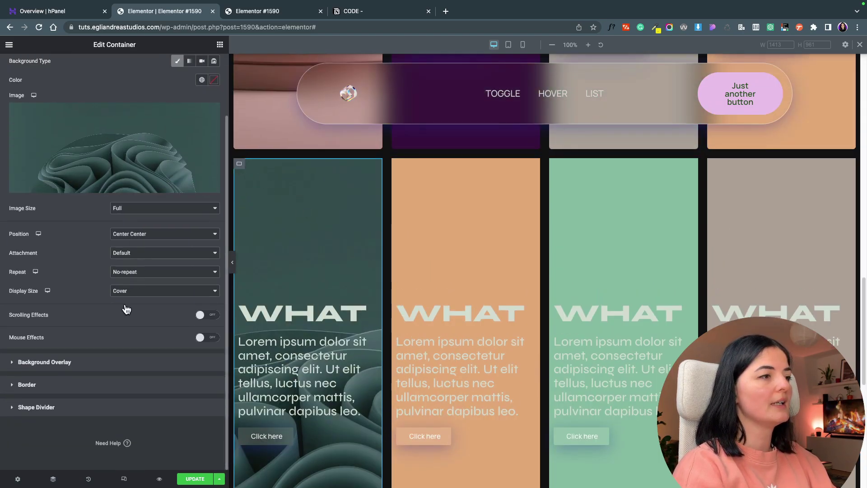
scroll(110, 407, "up", 5)
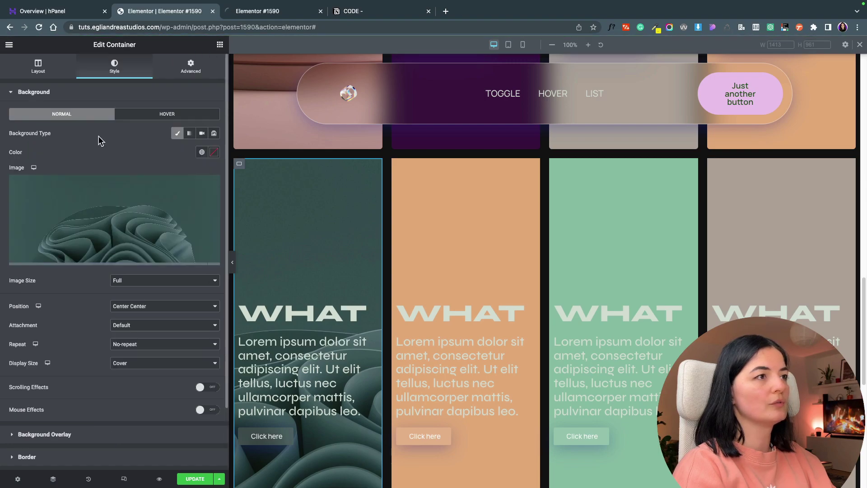
left_click(188, 71)
scroll(136, 316, "down", 1)
left_click(86, 410)
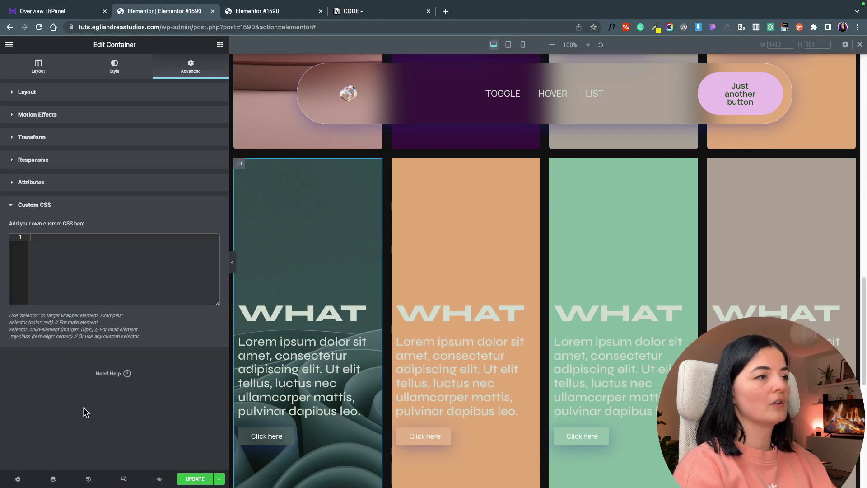
key("ctrl+v")
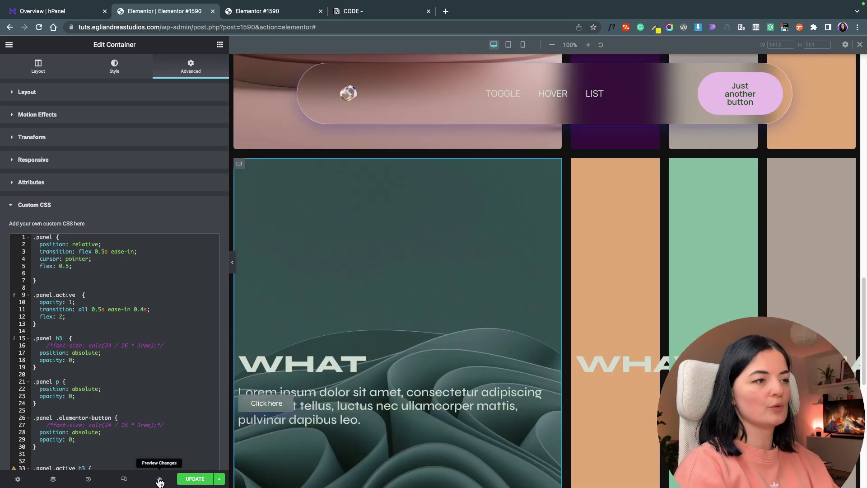
- Open the page preview and scroll down to the expanding panel row
left_click(159, 479)
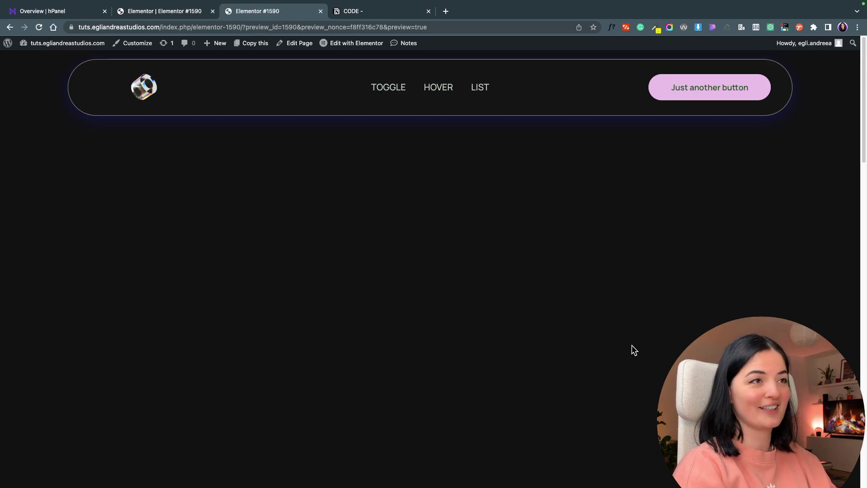
scroll(633, 348, "down", 10)
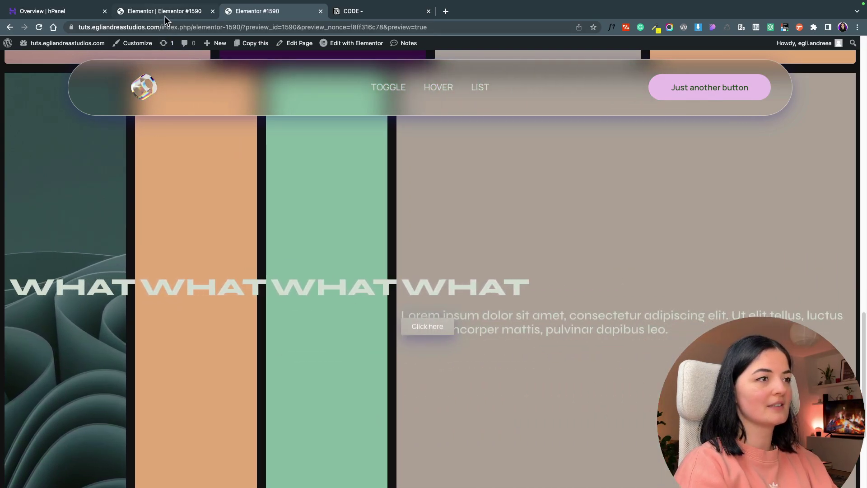
- Switch the WHAT heading's HTML tag to H3 and then back to H2
left_click(165, 14)
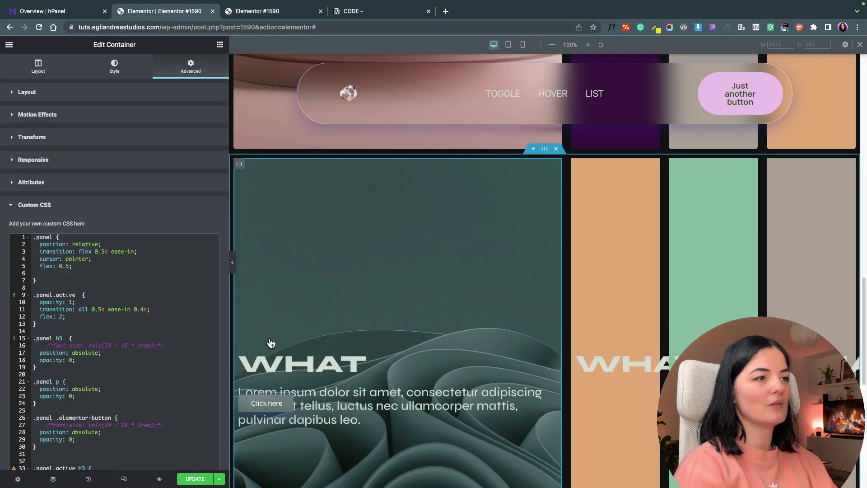
left_click(270, 359)
left_click(39, 63)
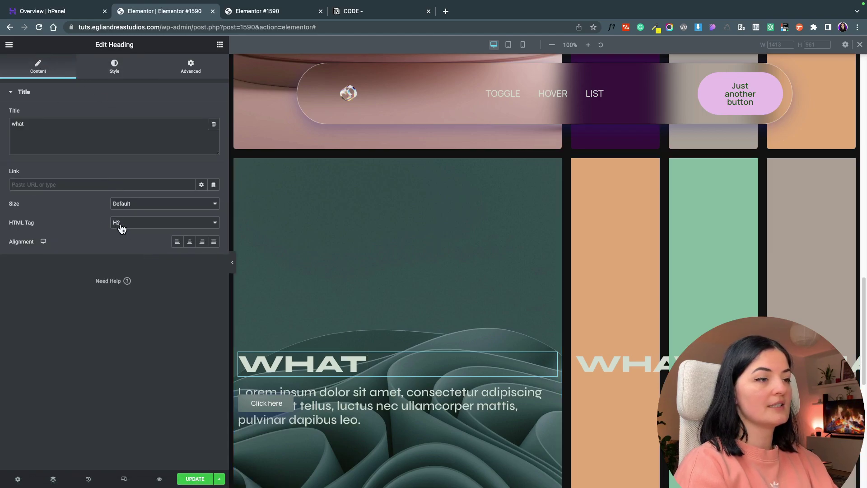
left_click(121, 225)
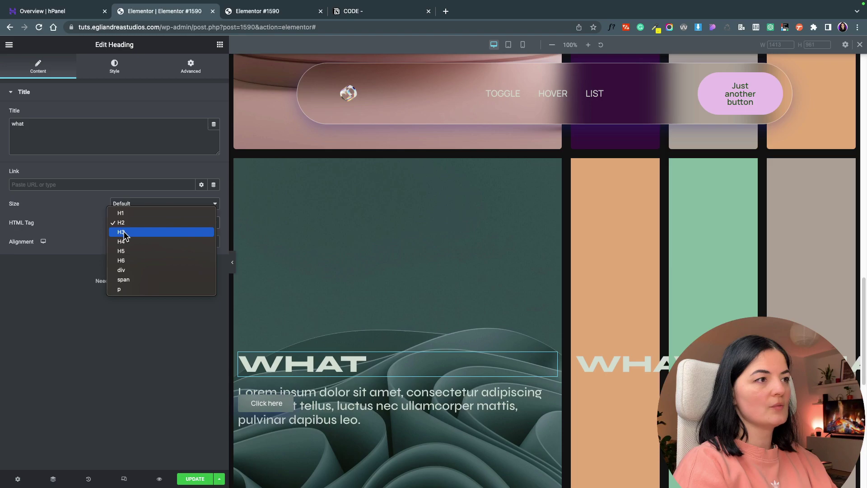
left_click(122, 232)
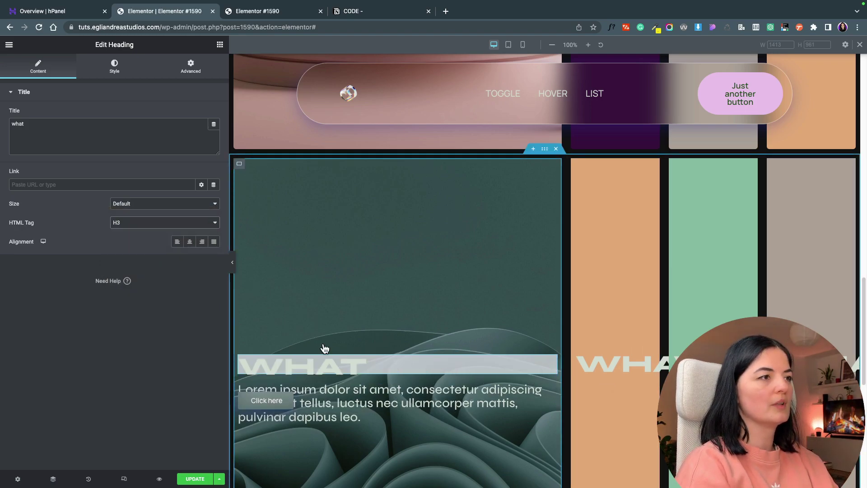
left_click(134, 230)
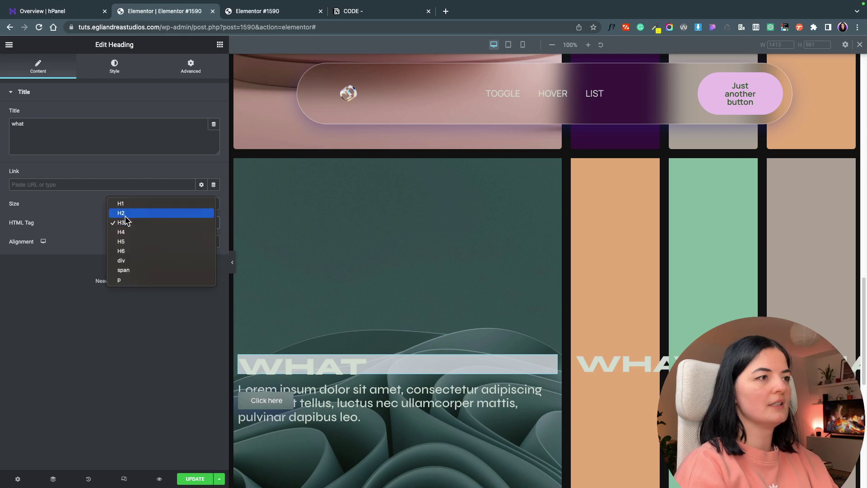
left_click(129, 213)
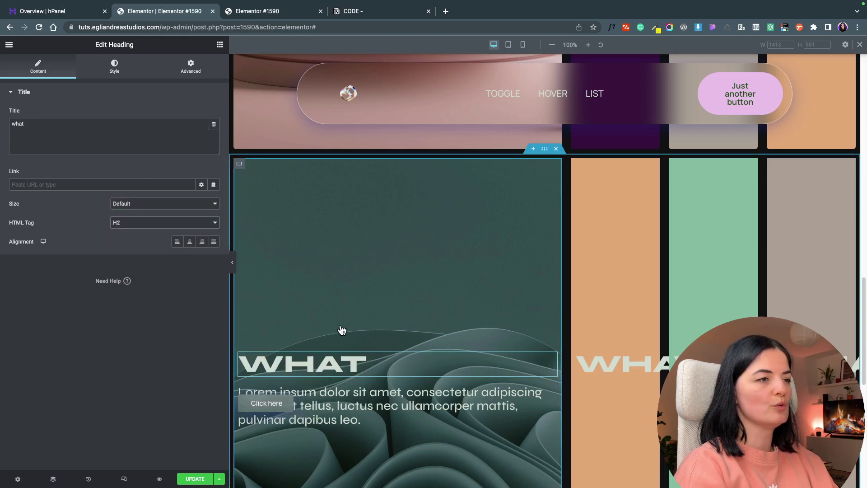
- Change both h3 selectors in the row container's custom CSS to h2
left_click(191, 66)
scroll(139, 378, "down", 5)
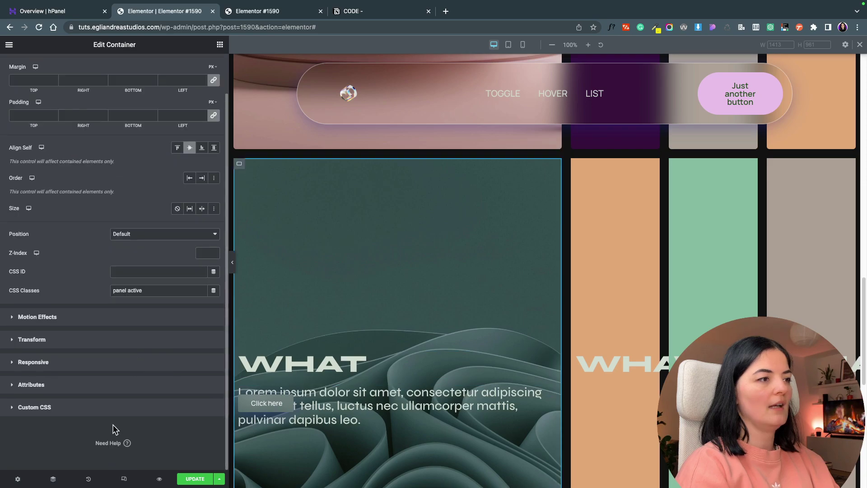
left_click(109, 408)
scroll(94, 316, "down", 1)
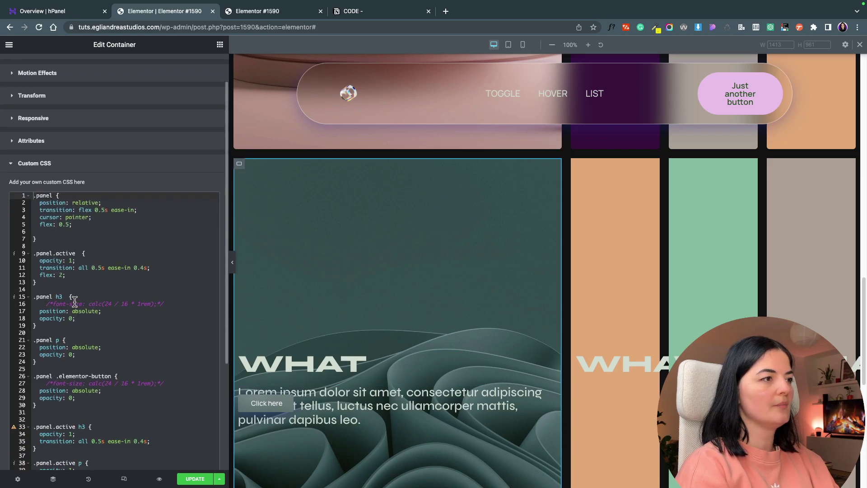
type("2")
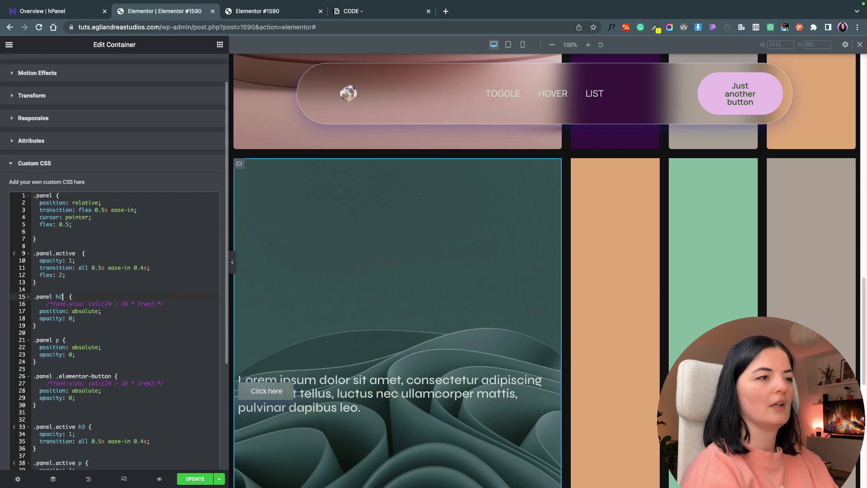
scroll(108, 358, "down", 3)
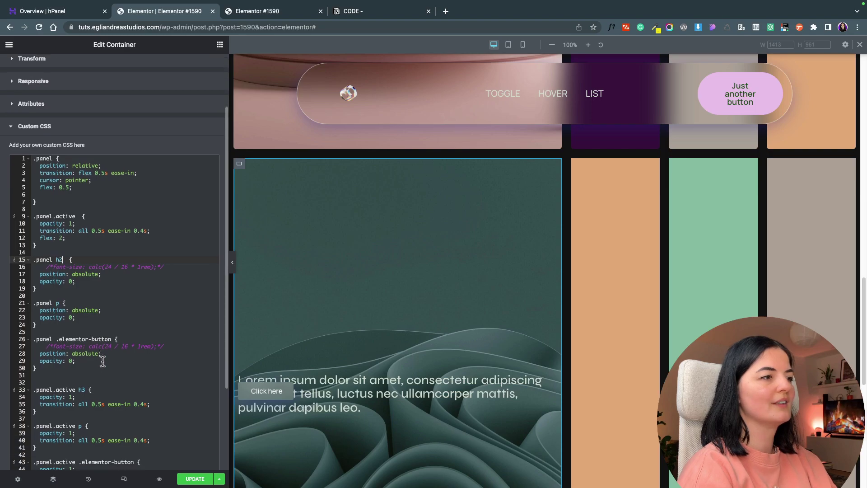
key("BackSpace")
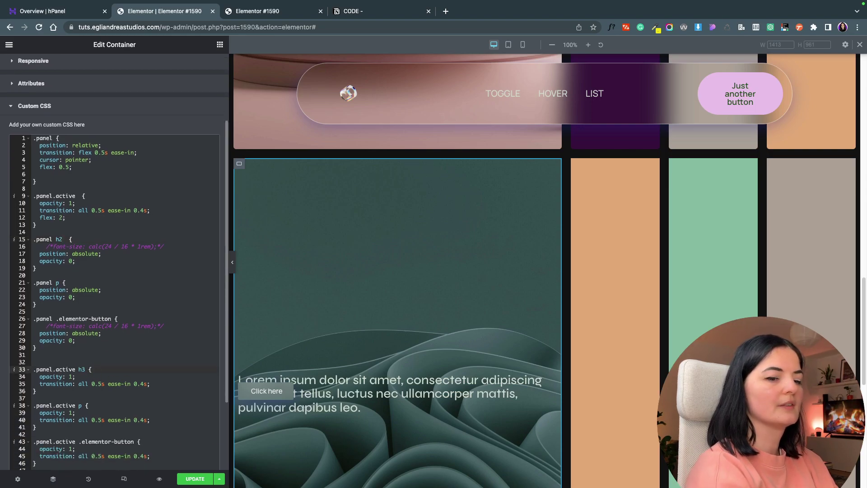
type("2")
scroll(128, 396, "down", 2)
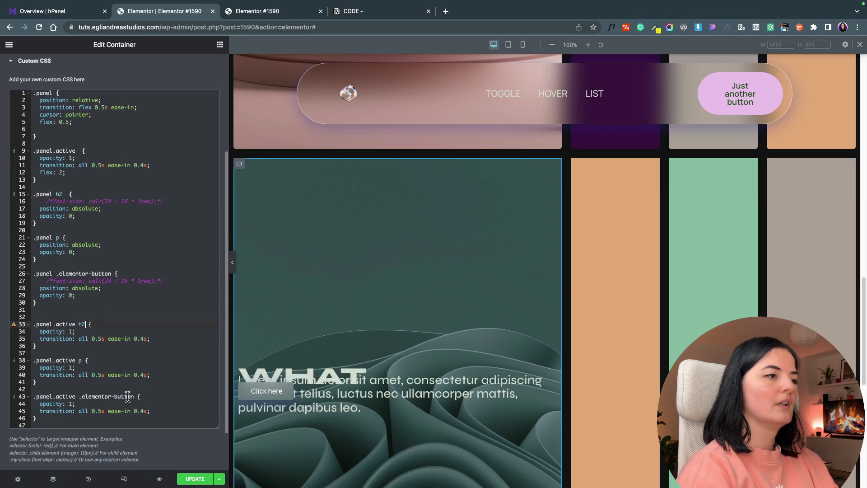
scroll(128, 396, "down", 1)
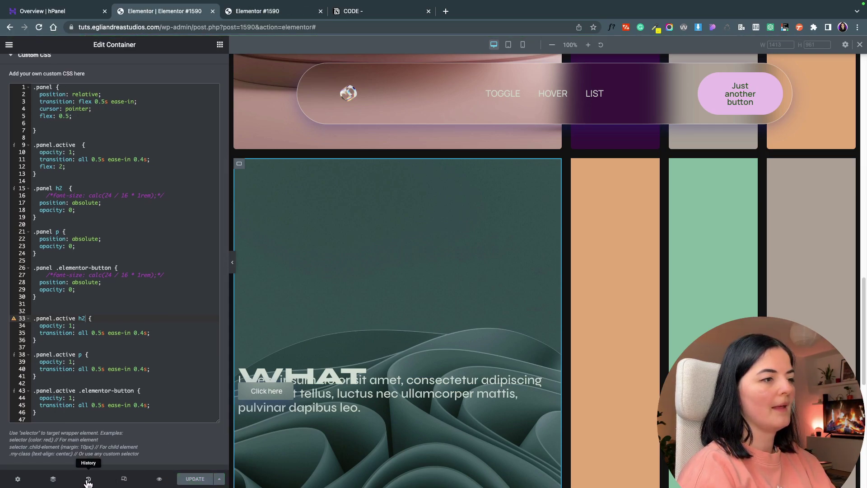
- In the preview, scroll to the panel row and click a panel to expand it
left_click(159, 478)
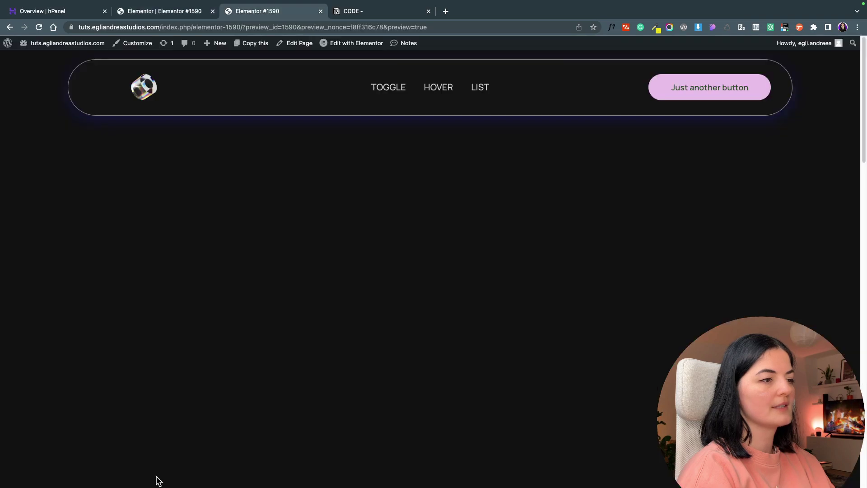
scroll(597, 360, "down", 7)
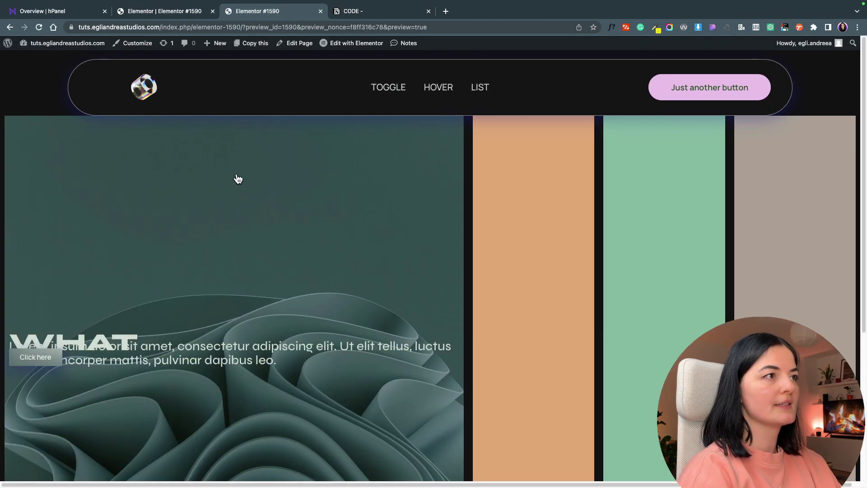
scroll(341, 276, "down", 4)
scroll(341, 276, "up", 3)
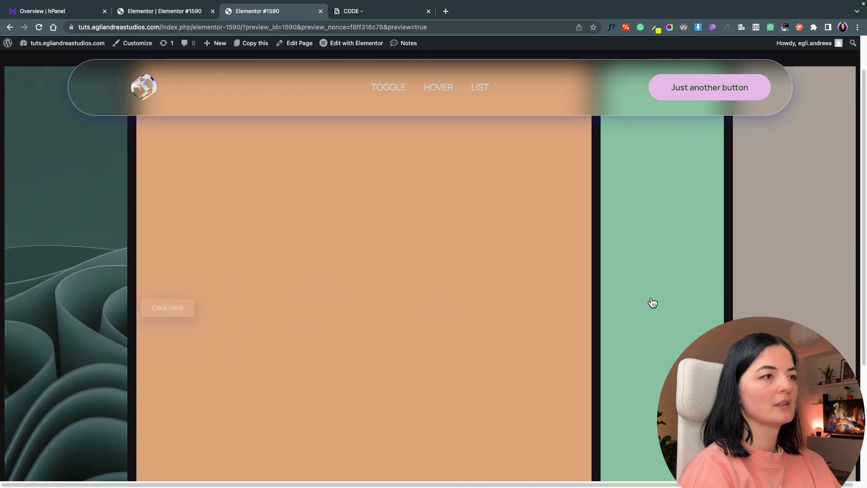
left_click(742, 312)
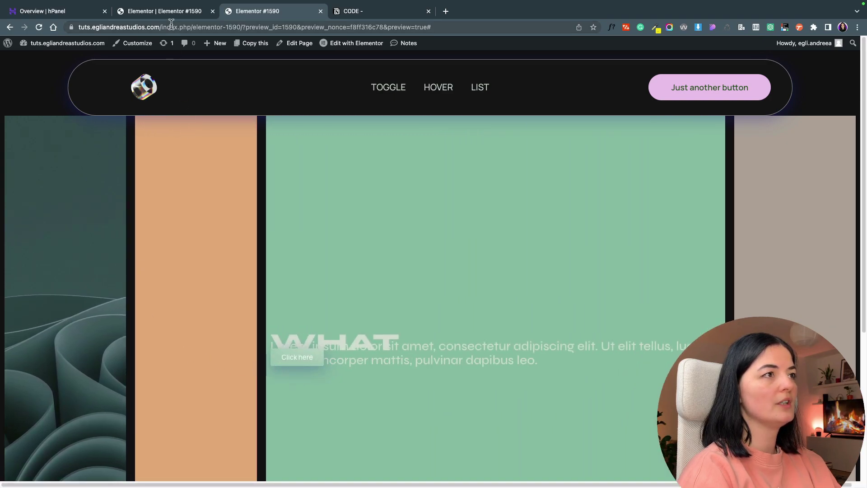
- Edit the top margin values of the first panel's WHAT heading and button
left_click(171, 12)
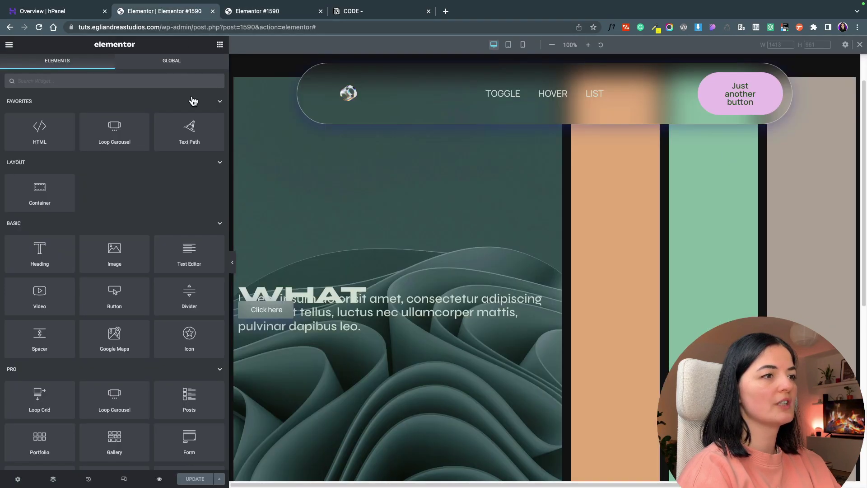
left_click(361, 326)
left_click(190, 67)
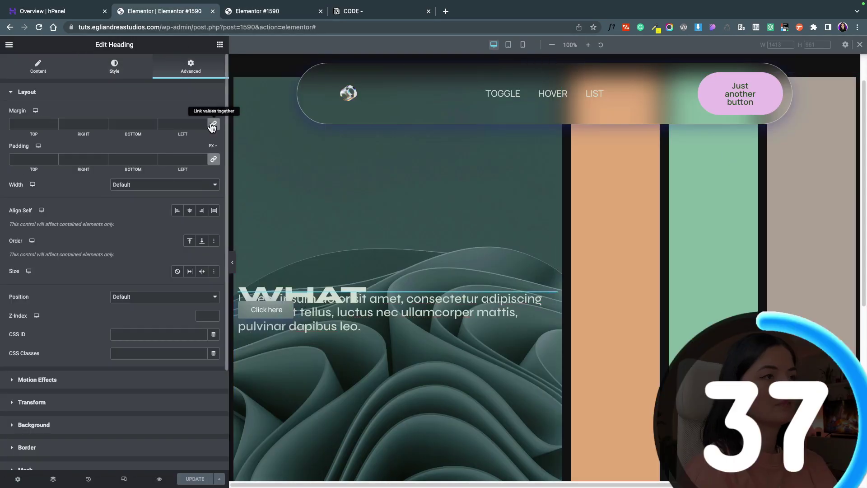
key("super+i")
left_click(53, 127)
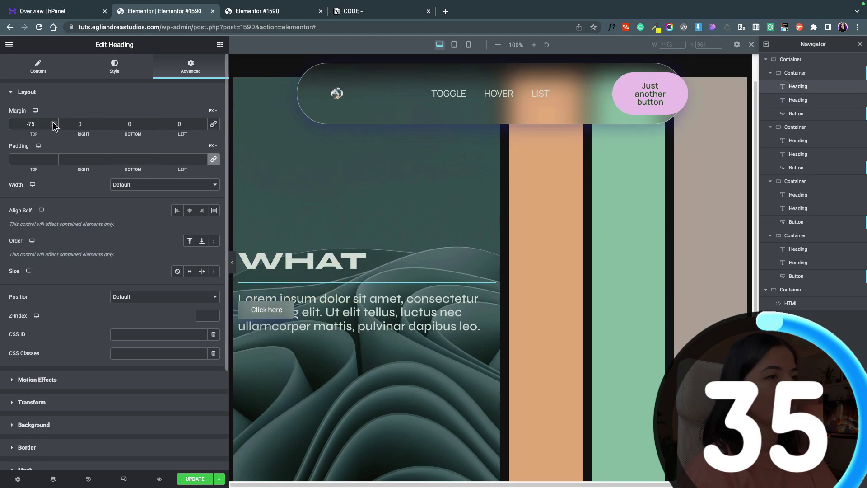
left_click(266, 309)
left_click(53, 125)
type("123")
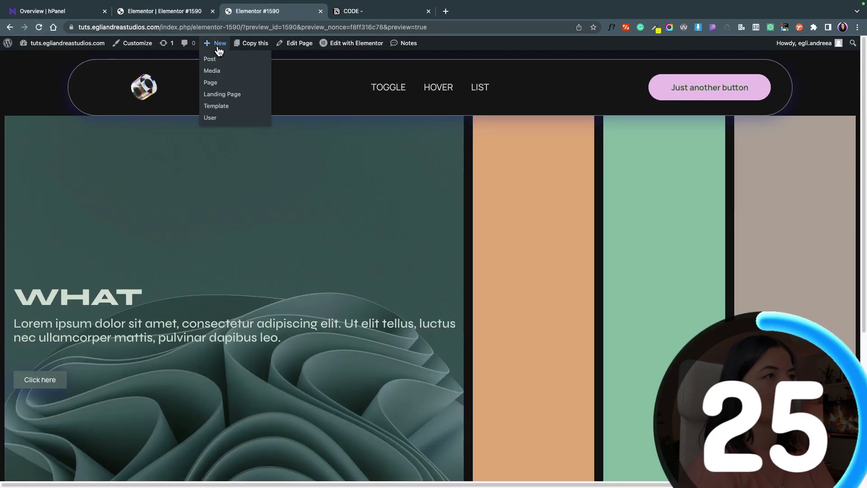
- Set the first panel's content width to 80% and enter the values 25 and 50
left_click(173, 14)
left_click(211, 141)
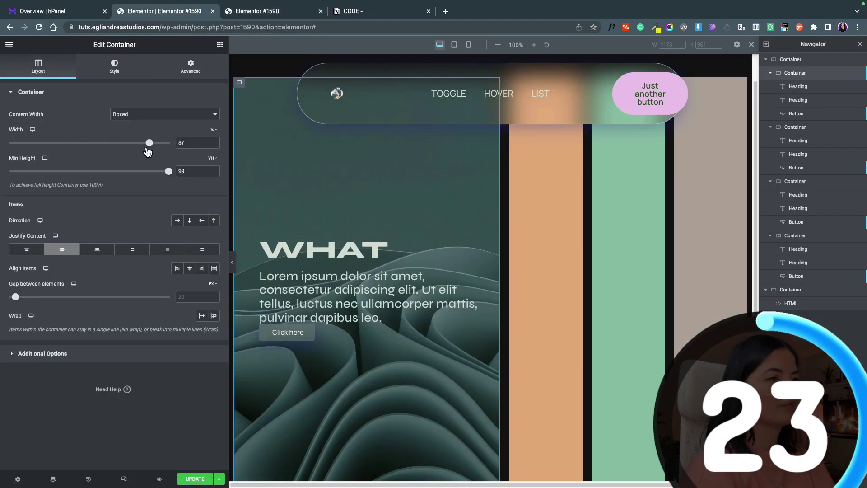
left_click_drag(149, 143, 140, 143)
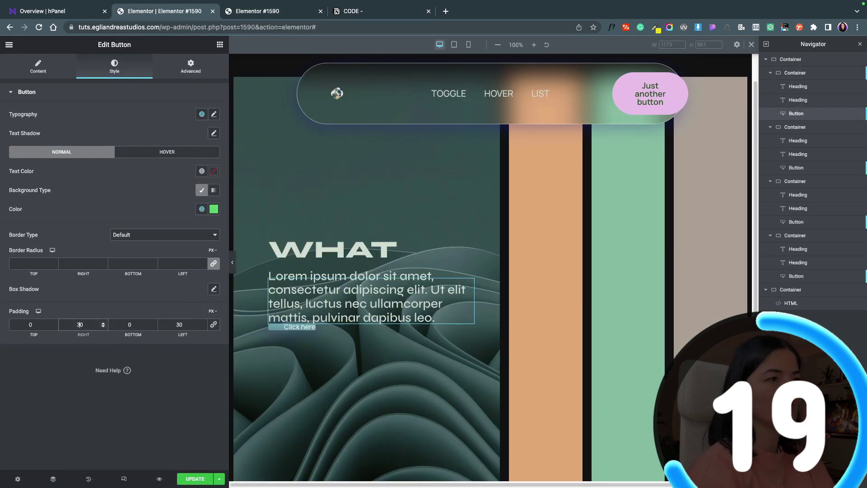
type("250")
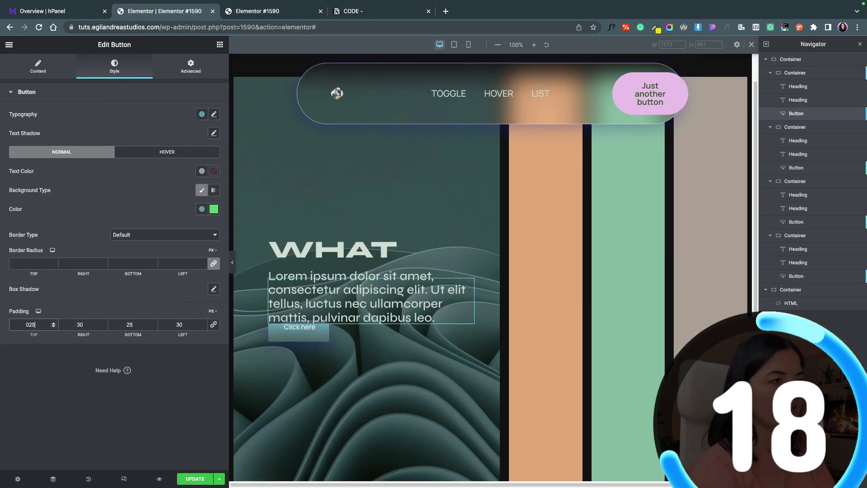
type("50")
left_click(232, 267)
left_click(10, 265)
- Set the button padding to 45 left and 0 right, and its font to Syne
left_click(202, 323)
left_click(202, 327)
double_click(80, 324)
type("0")
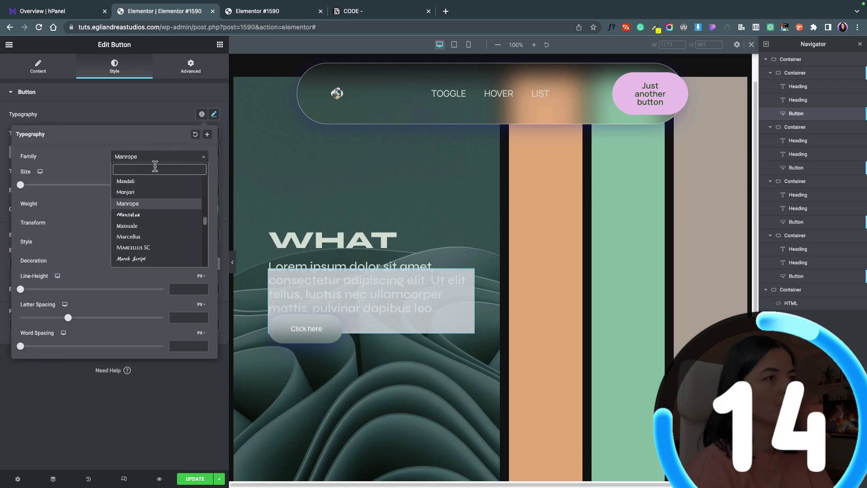
type("syne")
left_click(131, 179)
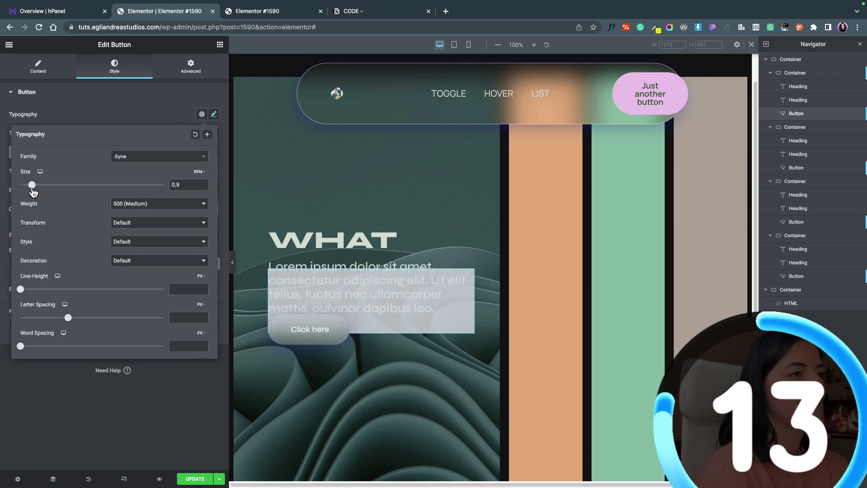
left_click(189, 421)
- Preview the page with the Syne font, then return to the container's advanced settings
left_click(159, 479)
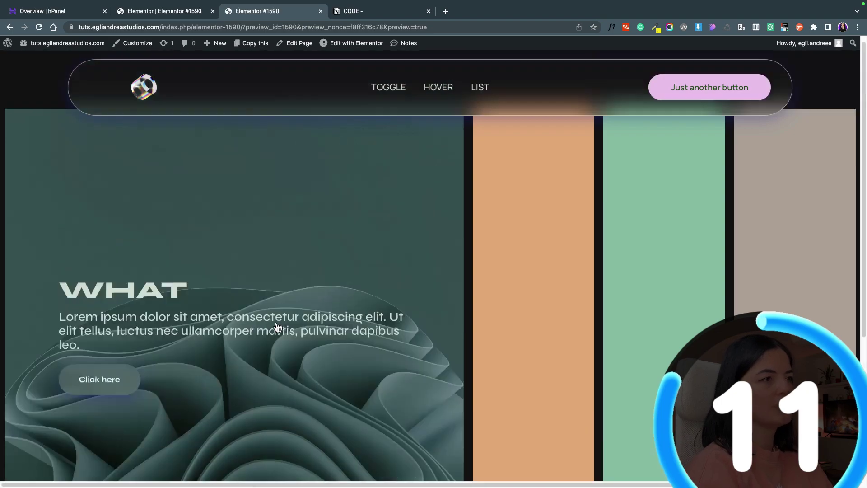
key("ctrl+shift+Tab")
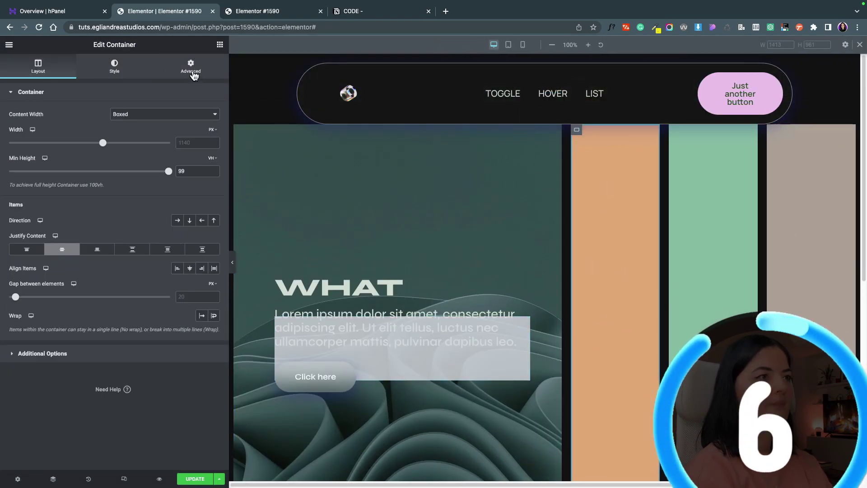
left_click(191, 72)
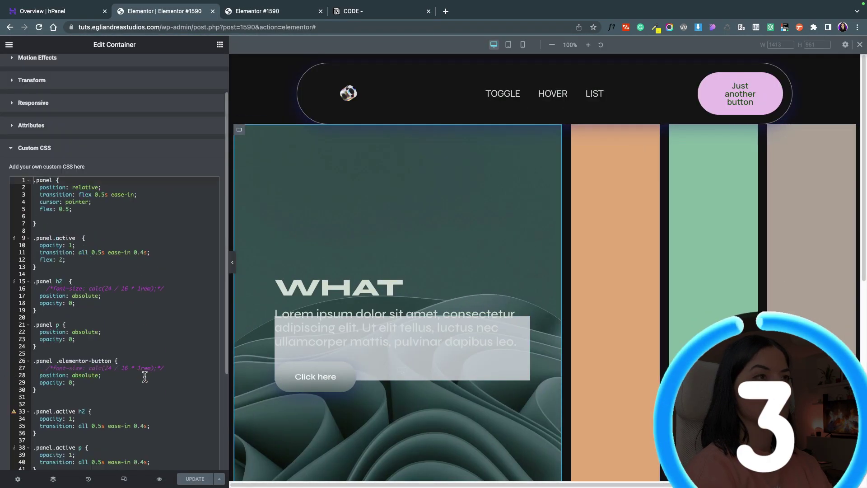
- Select the outer container holding all panels and open its empty Custom CSS box
left_click(545, 115)
left_click(34, 407)
type("over")
key("Down")
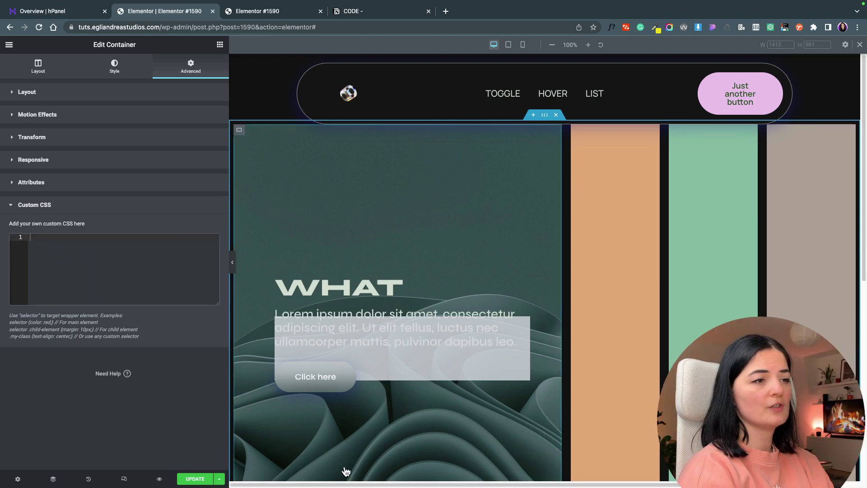
left_click_drag(357, 484, 338, 485)
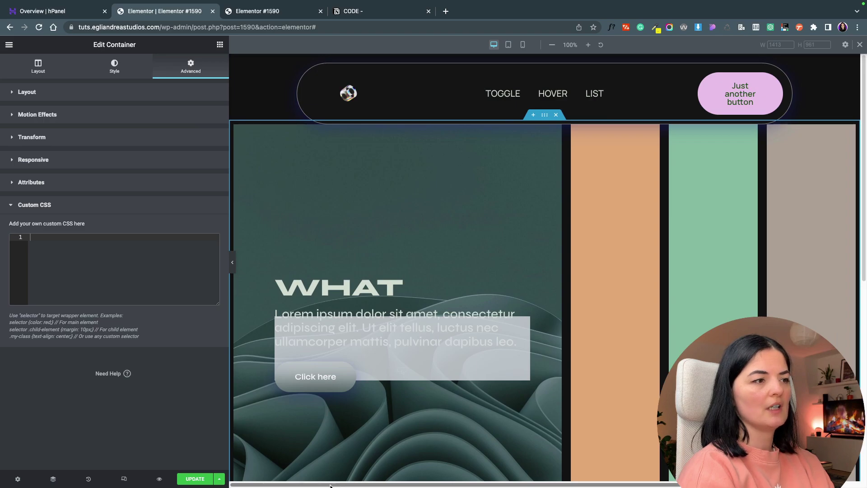
- Scroll through the page preview, including sideways, then return to the editor
left_click(159, 479)
scroll(426, 407, "down", 3)
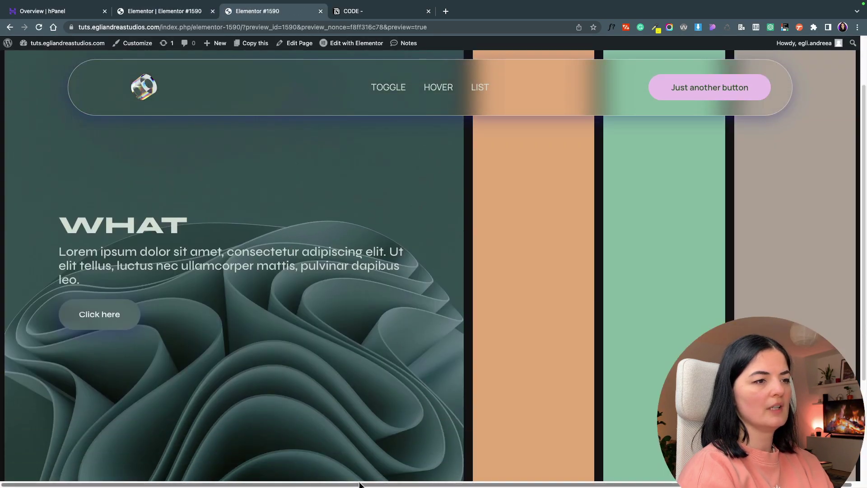
scroll(344, 484, "right", 1)
scroll(252, 277, "up", 3)
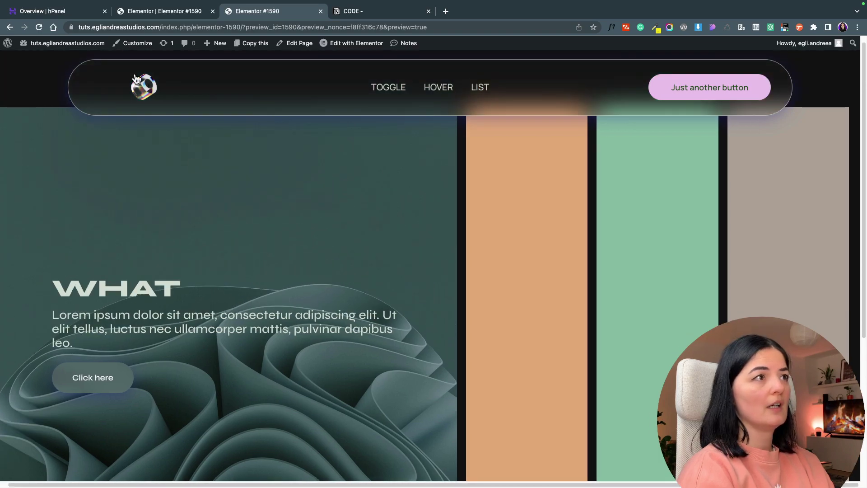
scroll(329, 232, "down", 2)
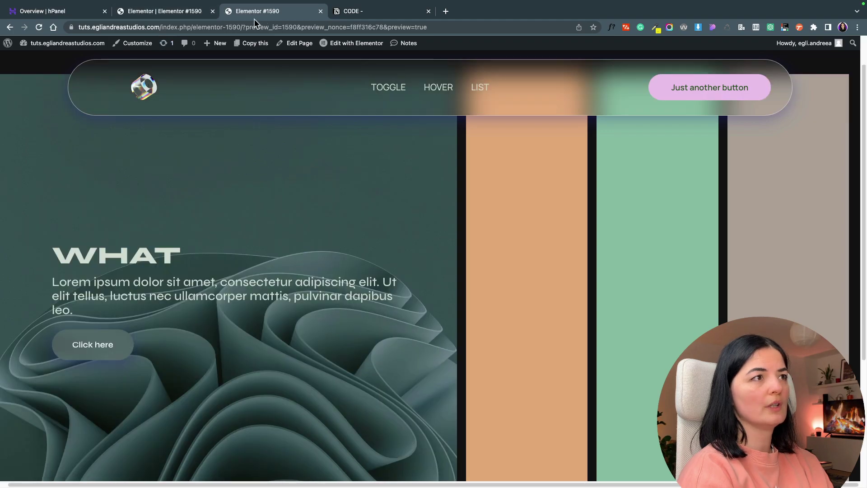
left_click(177, 12)
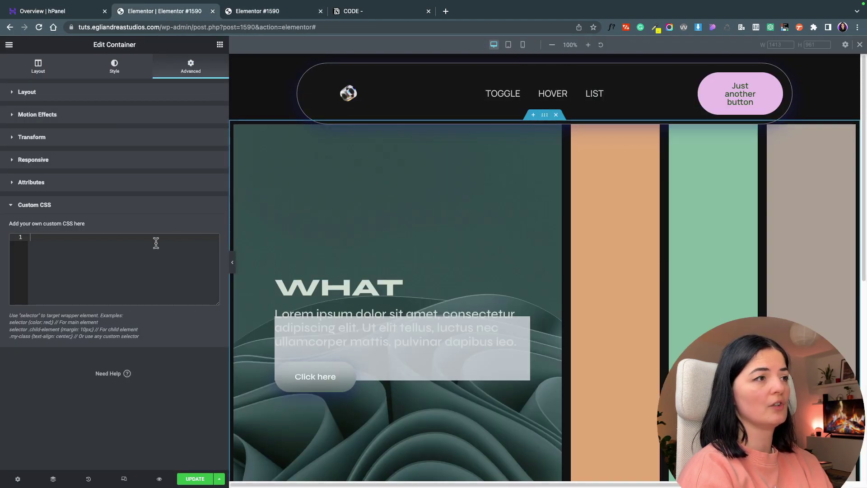
- Enter the rule html { overflow-x: hidden; } in the custom CSS and update the page
type("htm")
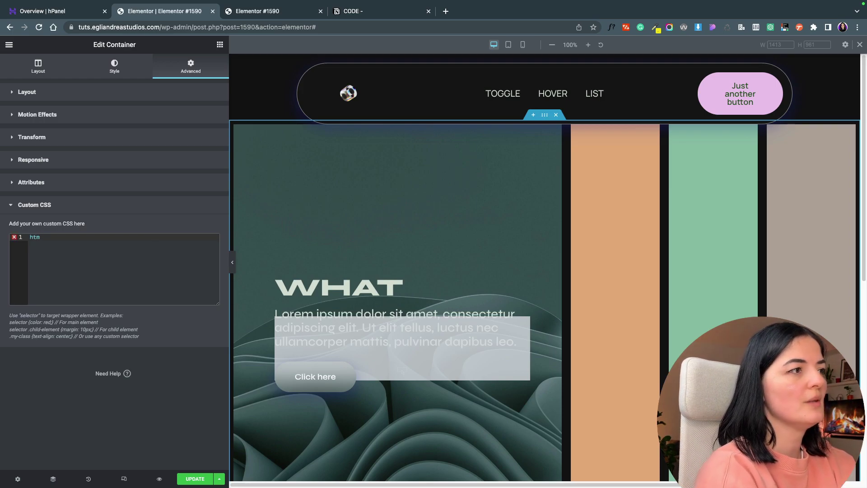
type("l {")
key("Return")
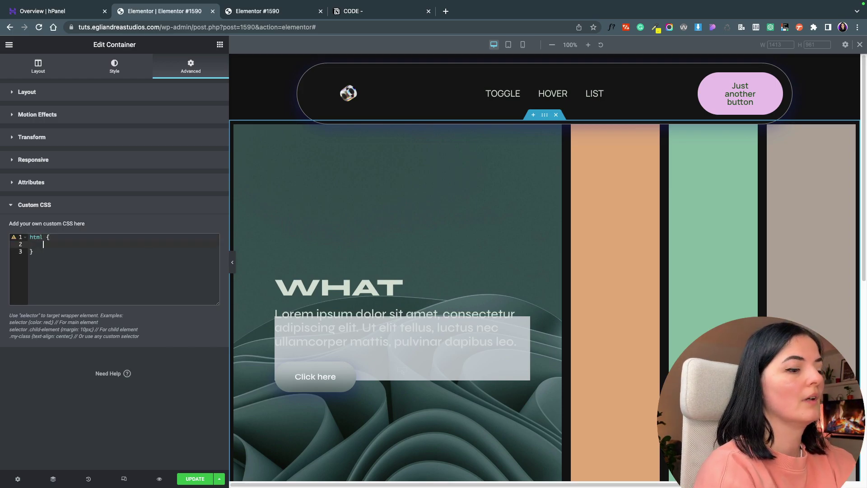
type("overflow")
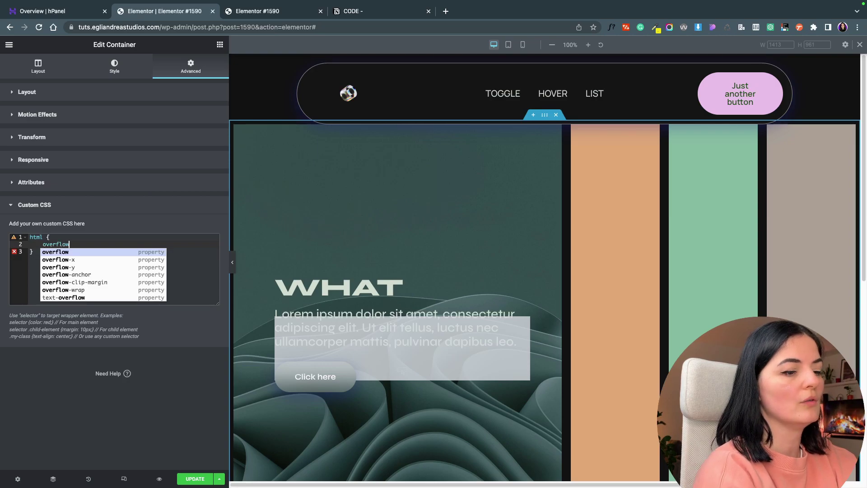
type("-x: ")
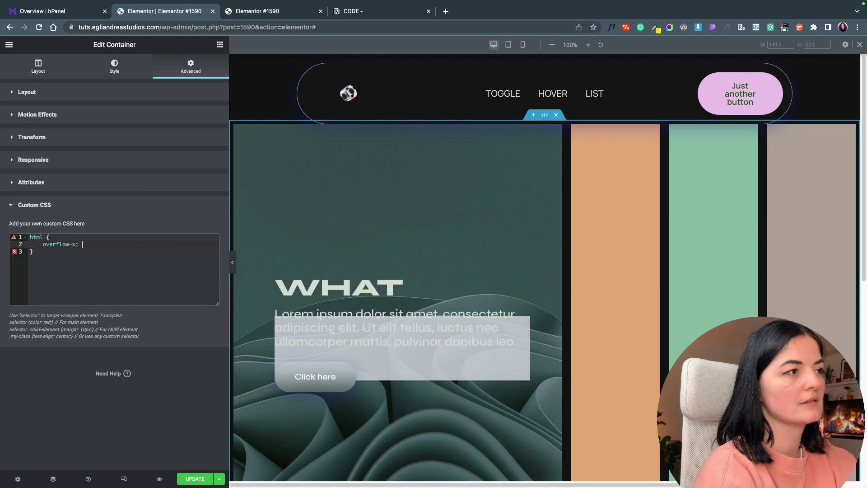
type("hidden;")
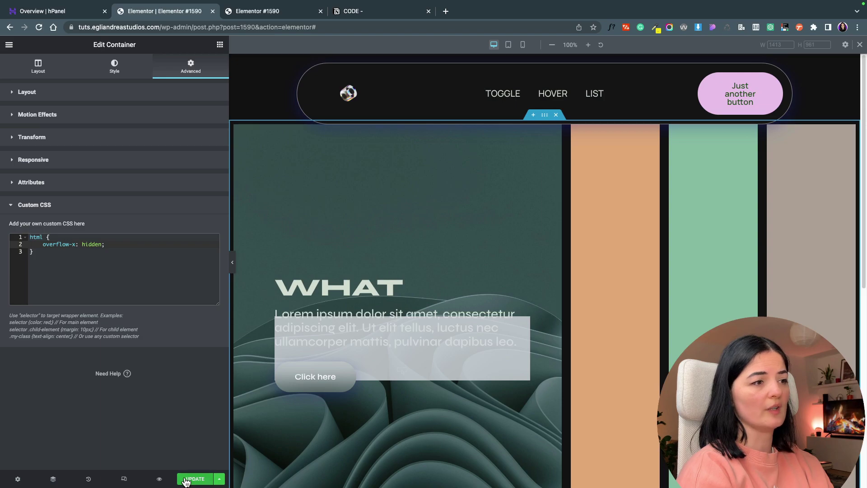
left_click(240, 130)
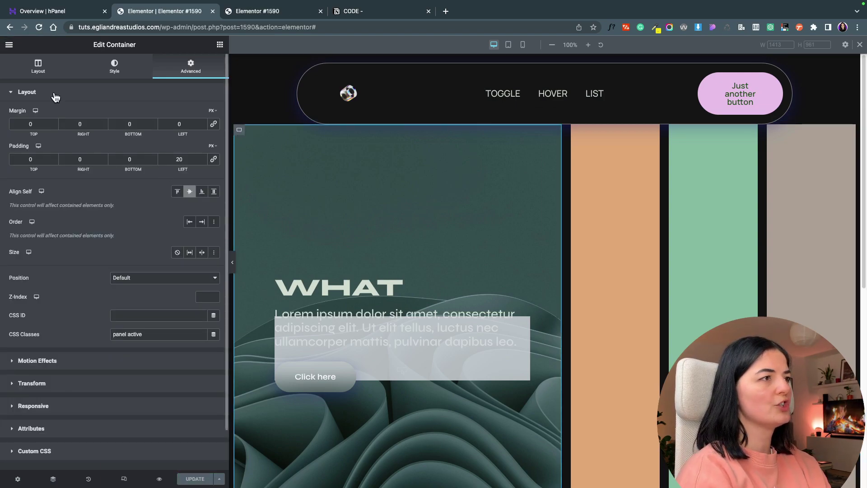
- Set a 6 px Border Radius on all sides of the first panel and the outer container
left_click(116, 67)
scroll(128, 402, "down", 3)
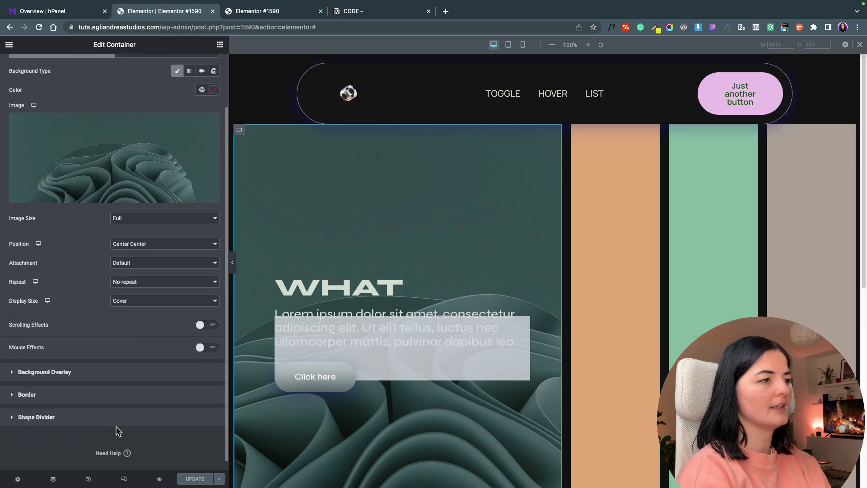
left_click(108, 403)
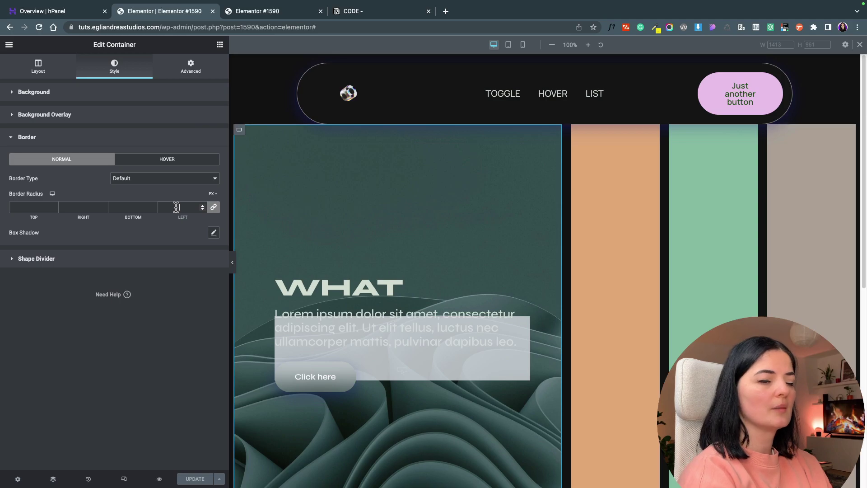
left_click(565, 131)
left_click(115, 67)
left_click(149, 75)
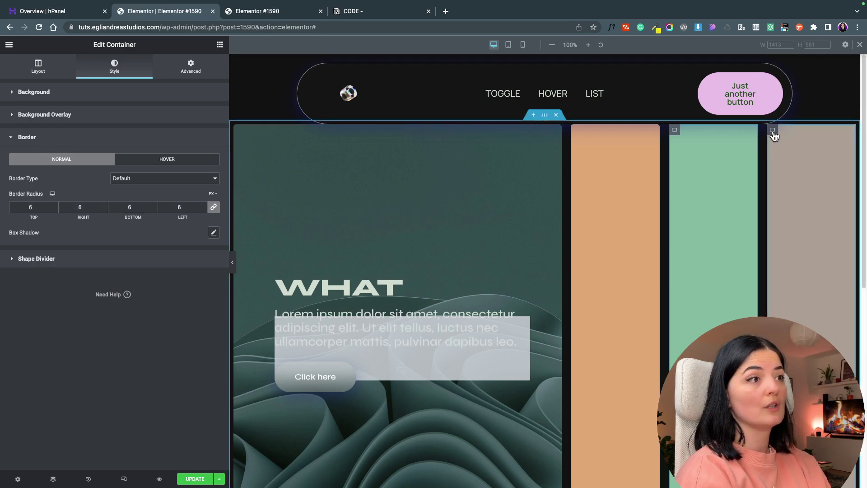
- Give the grey fourth panel the same 6 px border radius and preview the page
left_click(772, 131)
scroll(84, 387, "down", 2)
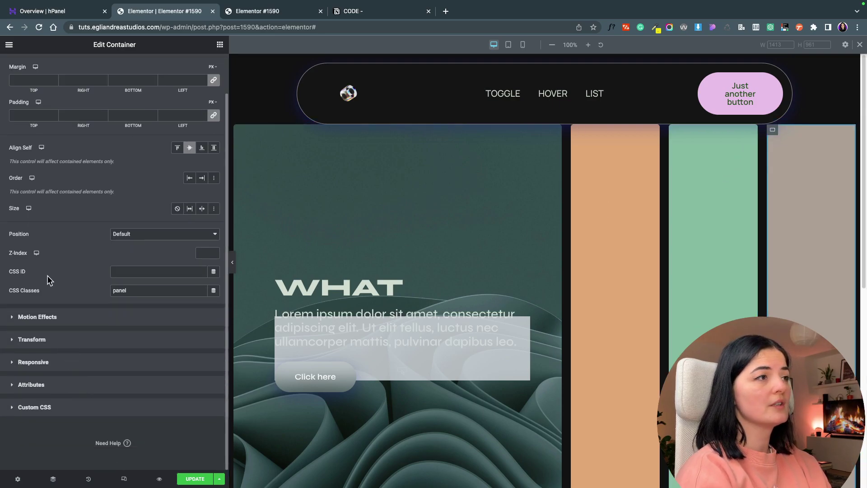
scroll(54, 88, "up", 3)
left_click(113, 67)
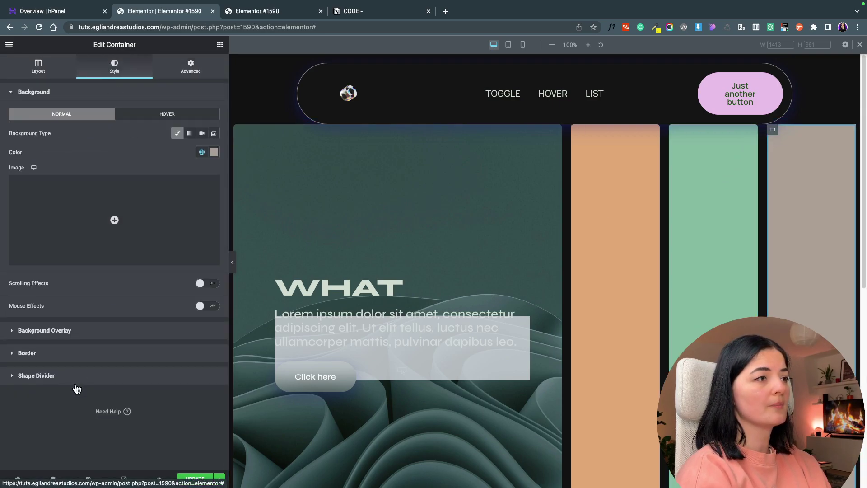
left_click(72, 357)
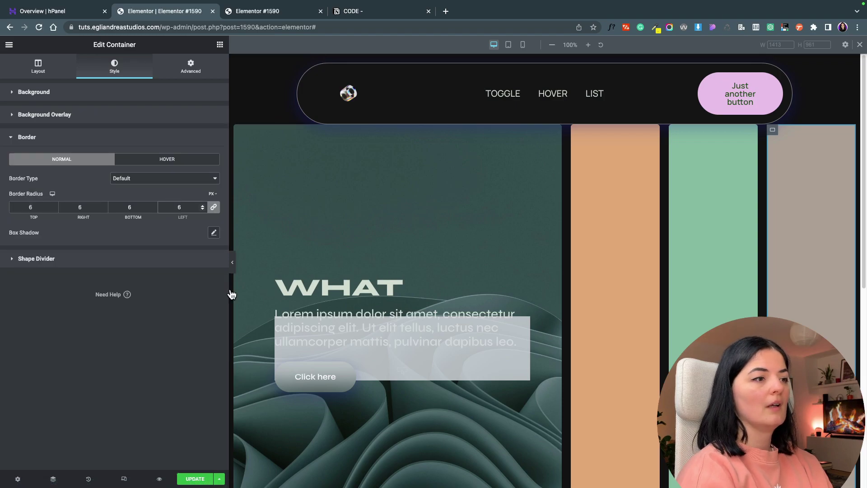
left_click(158, 478)
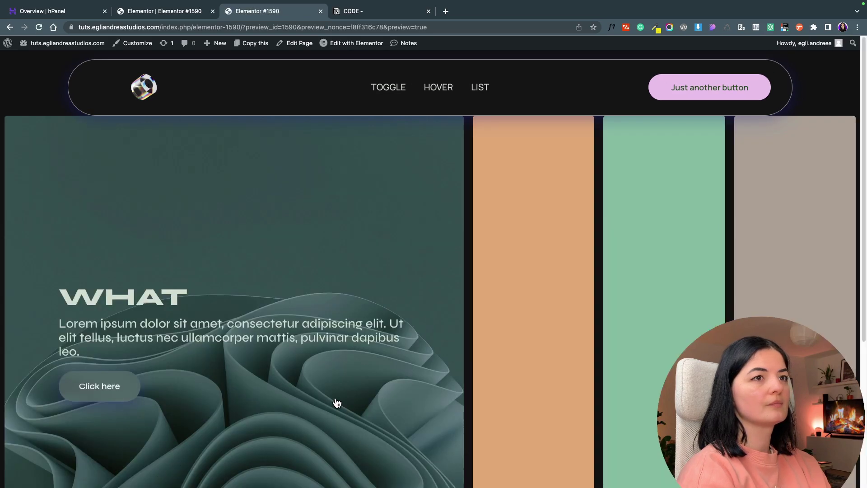
- Scroll the preview to check the rounded panels, then select the orange panel's button in the editor
scroll(377, 401, "down", 3)
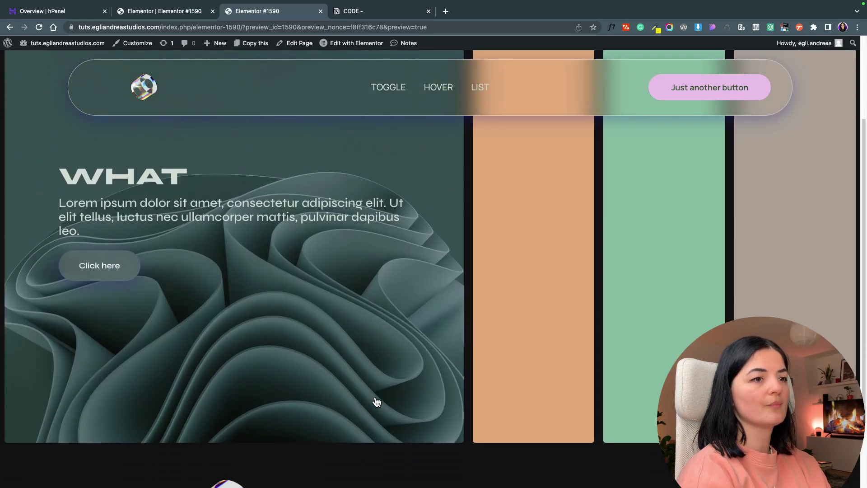
scroll(376, 402, "up", 1)
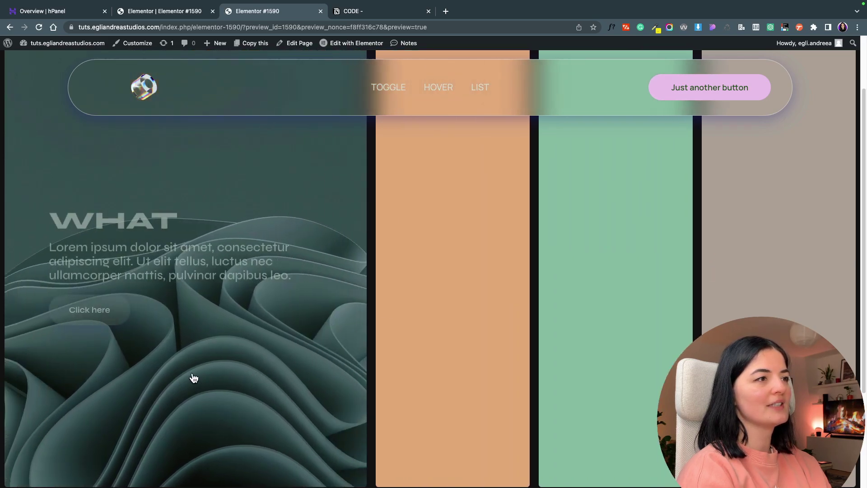
key("ctrl+shift+Tab")
left_click(315, 376)
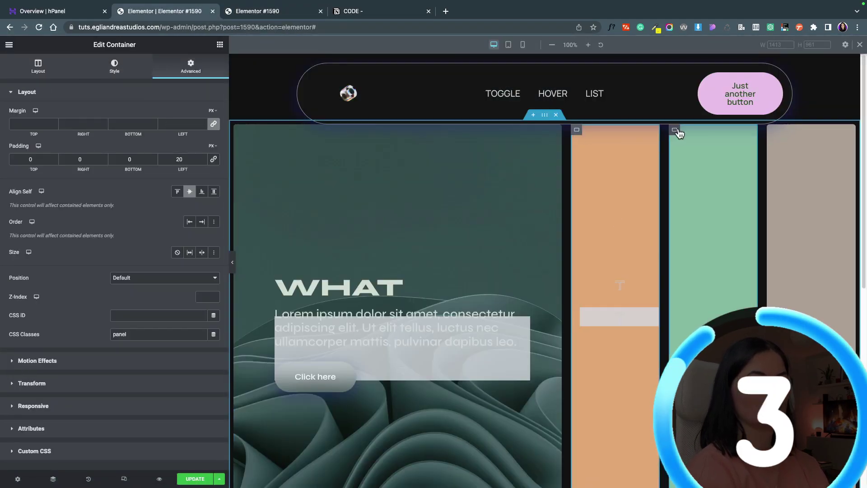
right_click(650, 310)
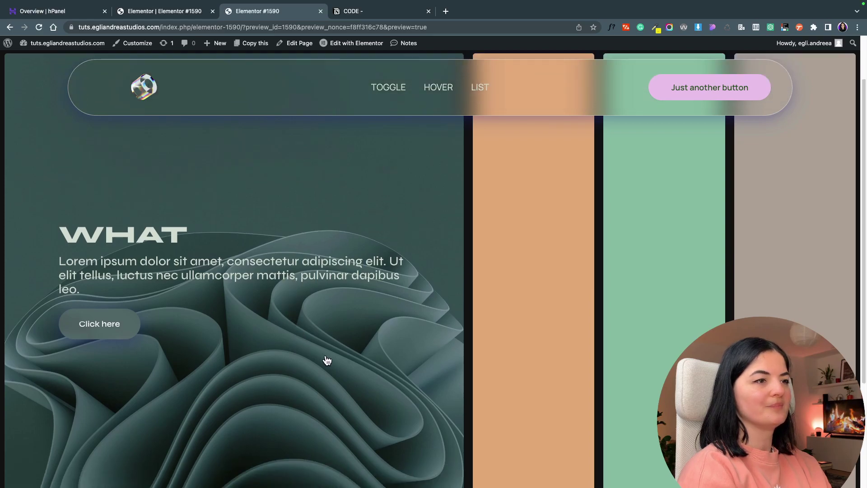
- Expand the orange, green and grey panels in the preview, then return to the Elementor editor
left_click(509, 378)
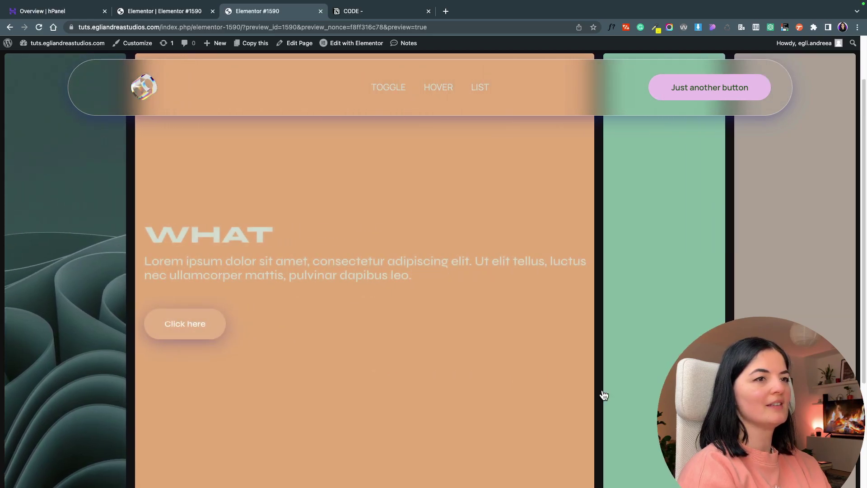
left_click(665, 378)
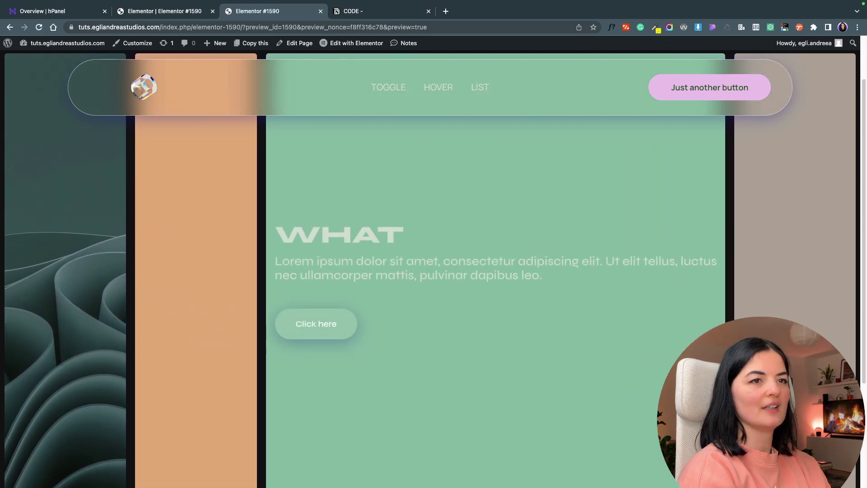
left_click(794, 379)
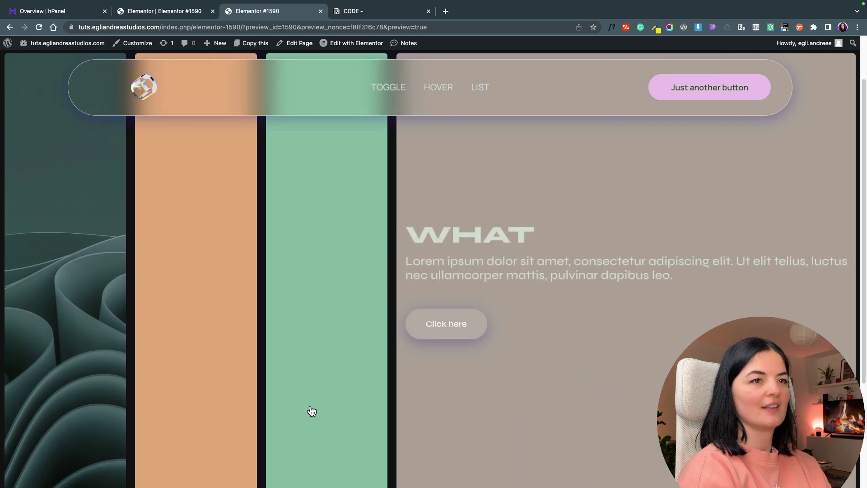
left_click(311, 410)
left_click(213, 397)
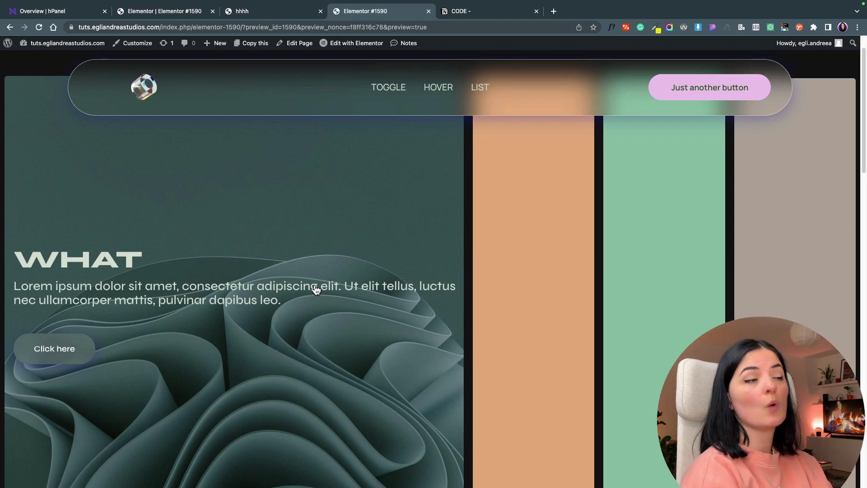
left_click(158, 12)
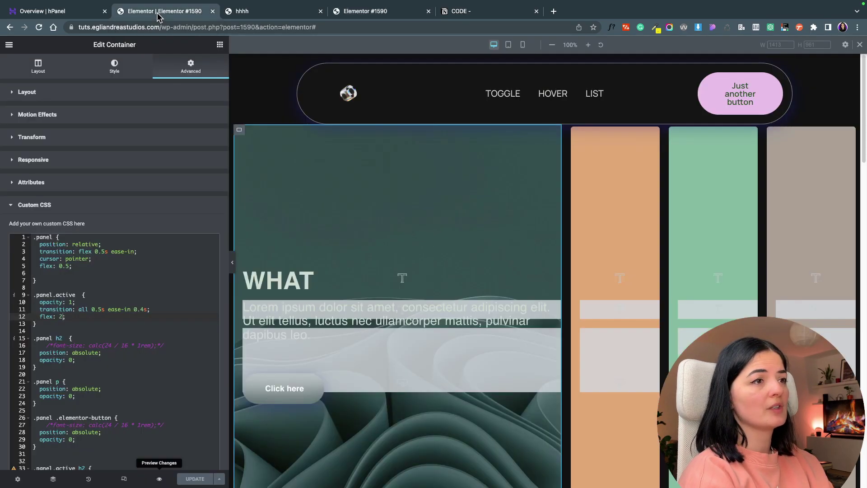
- Set .panel.active flex to 8 in the Custom CSS and update the page
scroll(559, 113, "down", 1)
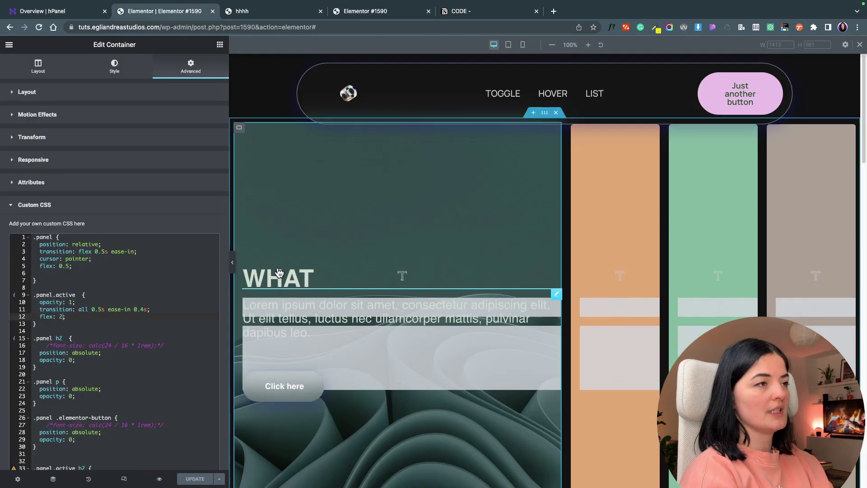
scroll(114, 292, "down", 1)
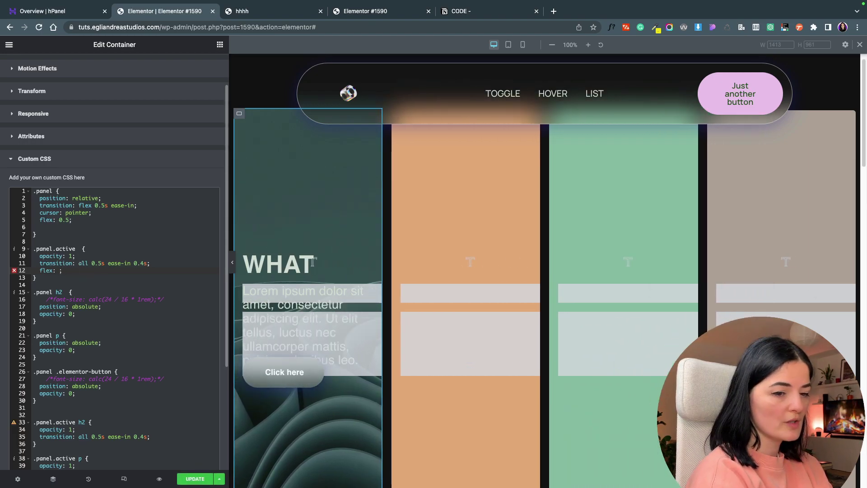
type(";")
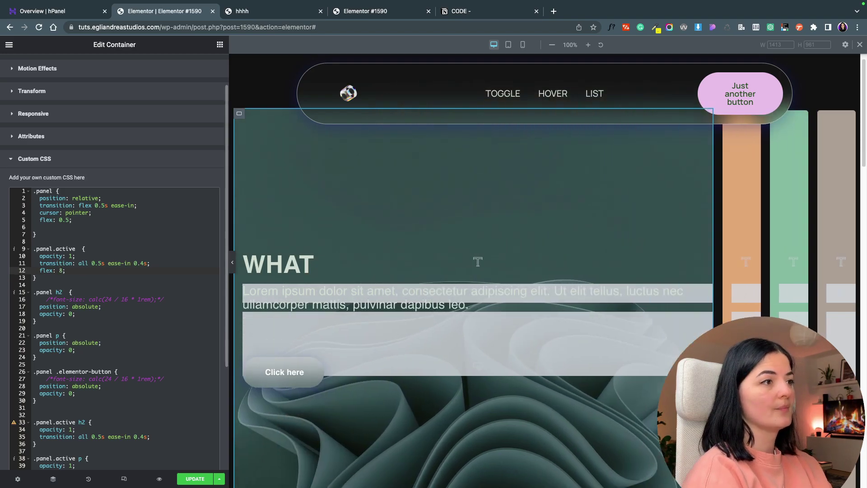
left_click(193, 478)
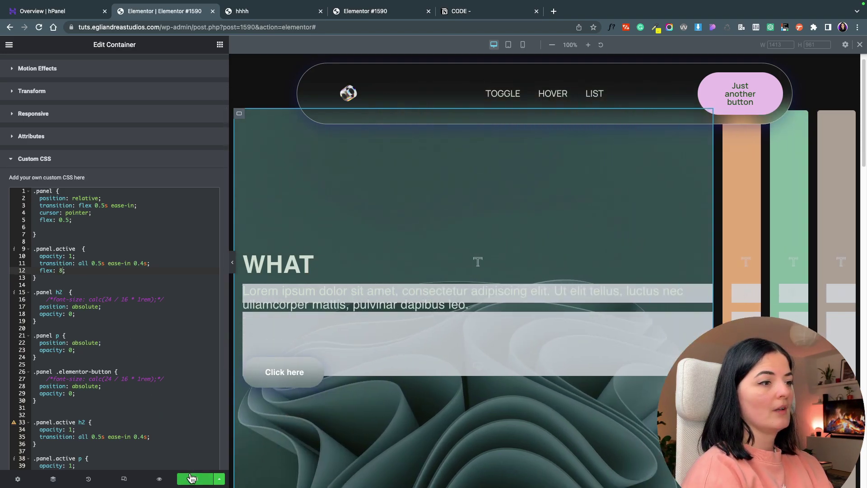
- Check the preview, then change the active panel's flex to 6 and update again
left_click(160, 479)
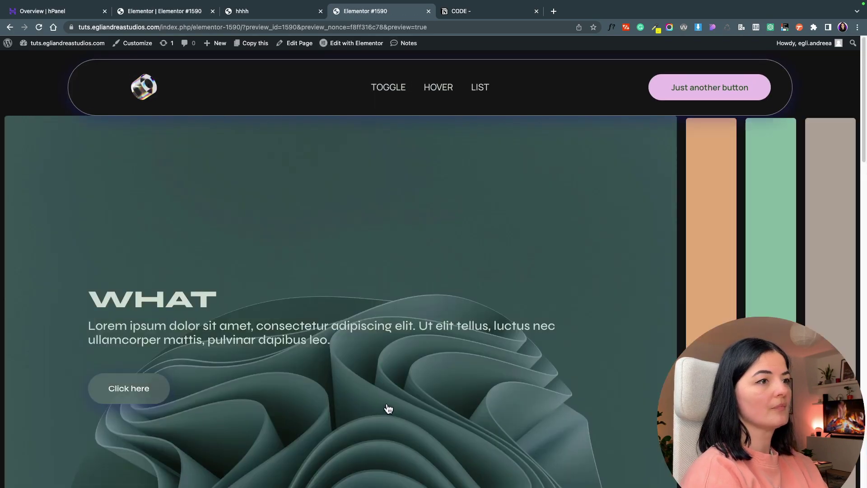
scroll(505, 396, "down", 2)
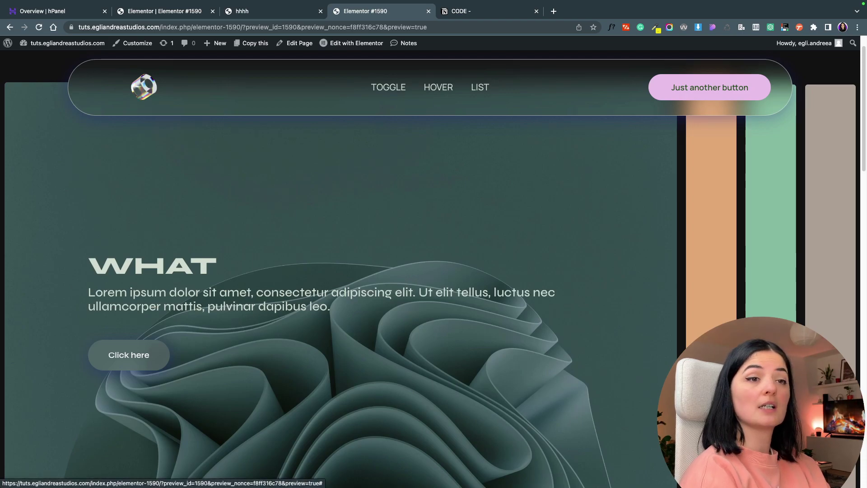
left_click(180, 12)
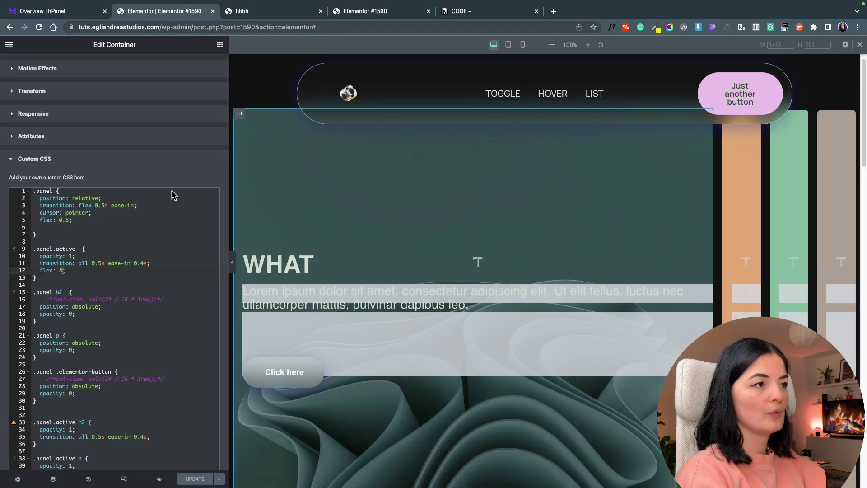
key("BackSpace")
type("6")
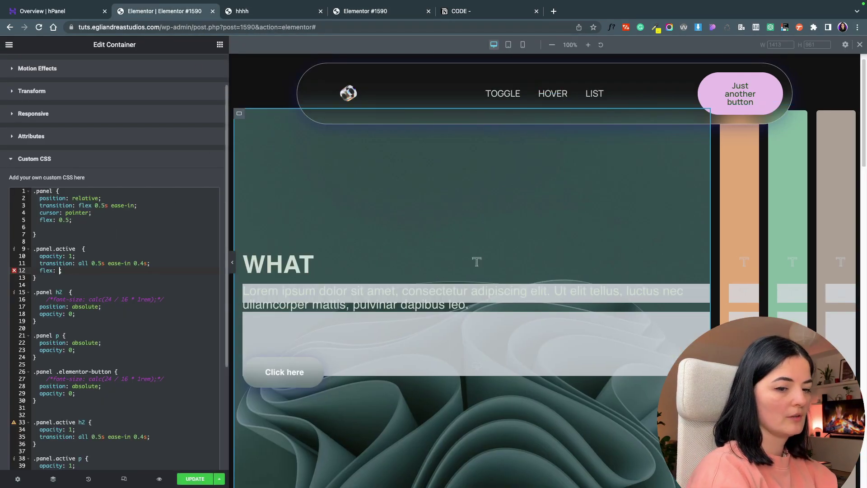
left_click(194, 478)
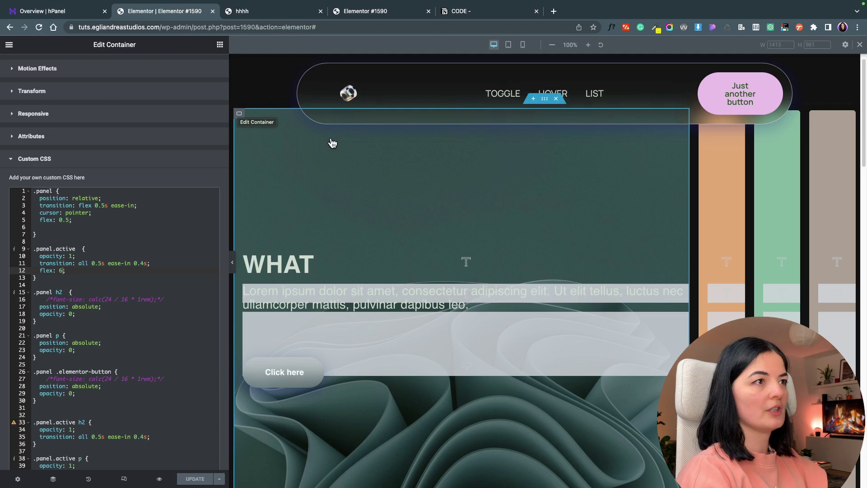
- Via the Navigator, lower the row's and first panel's Min Height to about 85 VH and update
left_click(53, 479)
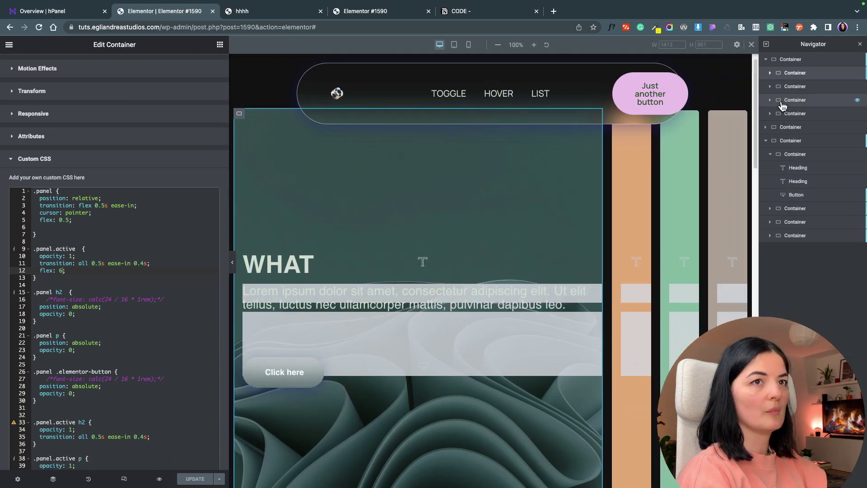
left_click(791, 62)
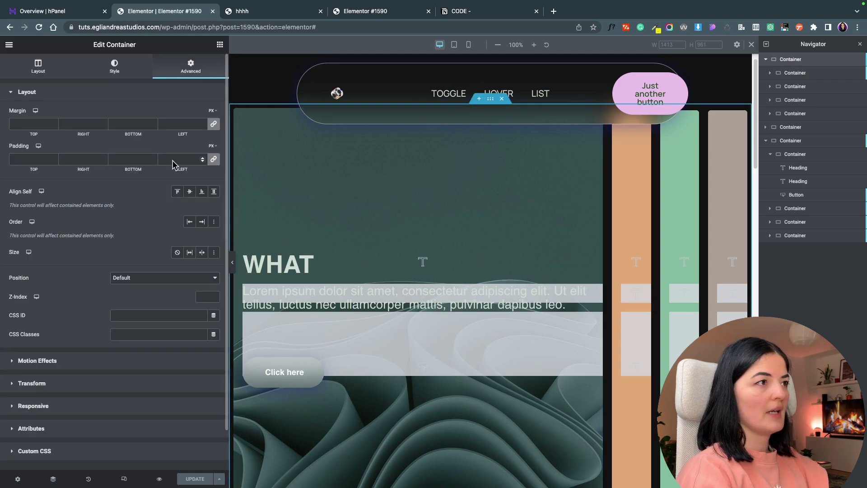
left_click(39, 72)
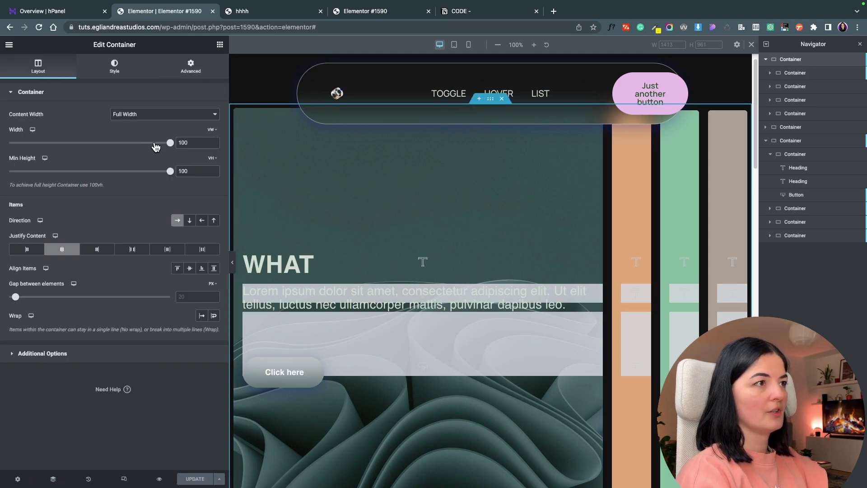
left_click_drag(168, 172, 165, 173)
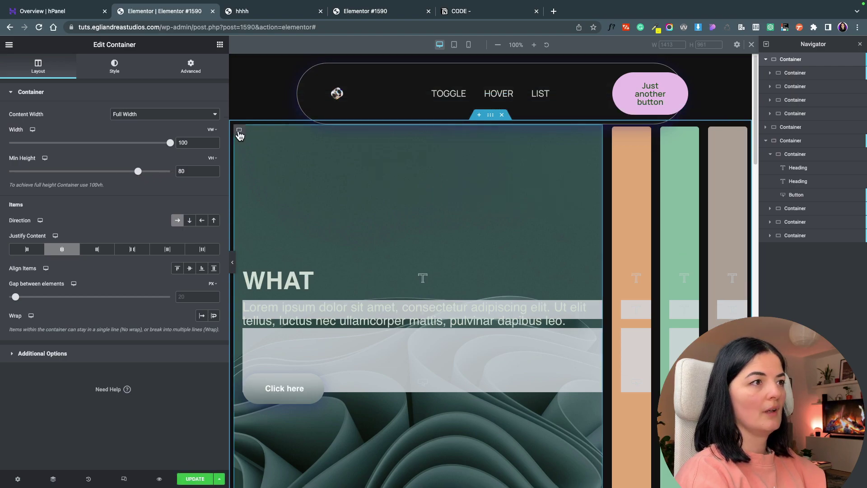
left_click(191, 66)
left_click(37, 68)
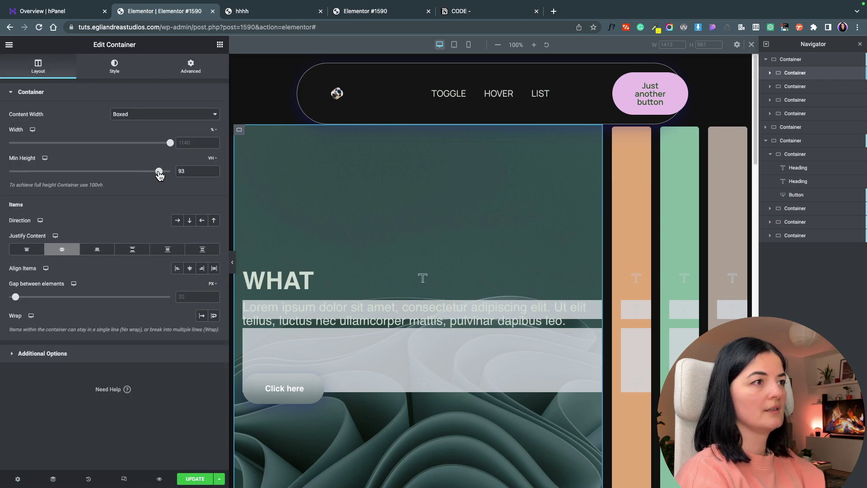
left_click_drag(160, 175, 149, 176)
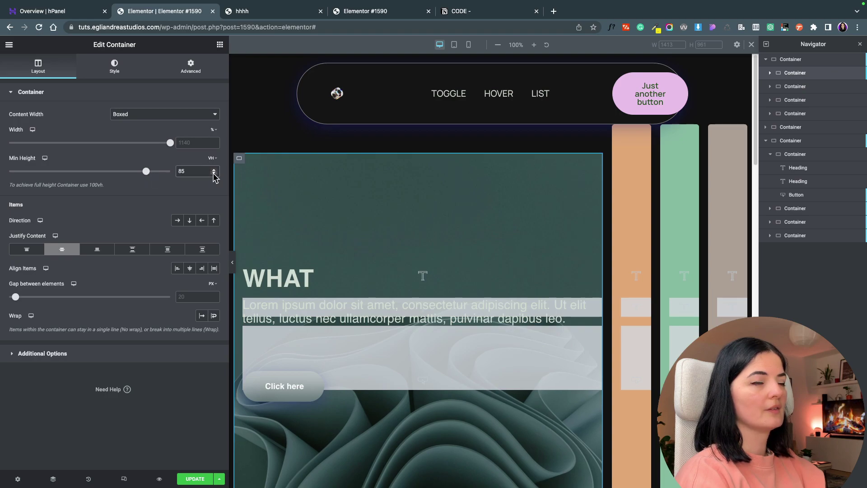
left_click(195, 478)
- Preview the page and test the peach and other panels expanding at the shorter height
left_click(159, 479)
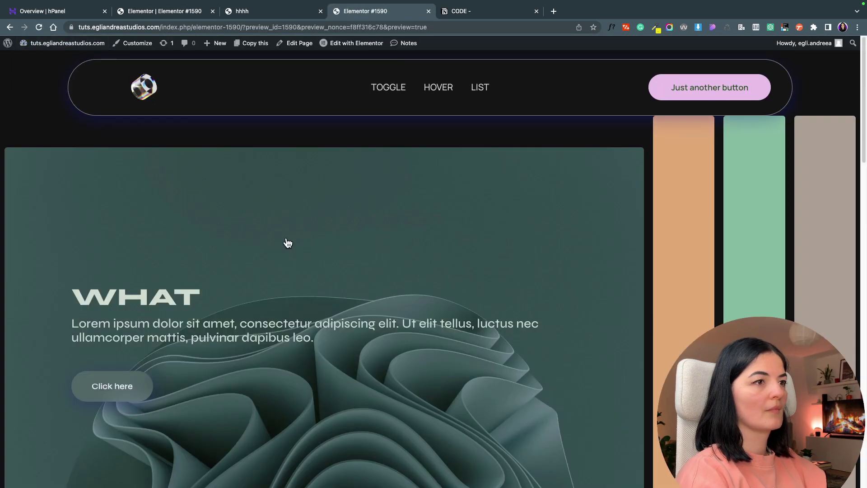
scroll(555, 354, "down", 4)
scroll(555, 354, "up", 2)
left_click(671, 337)
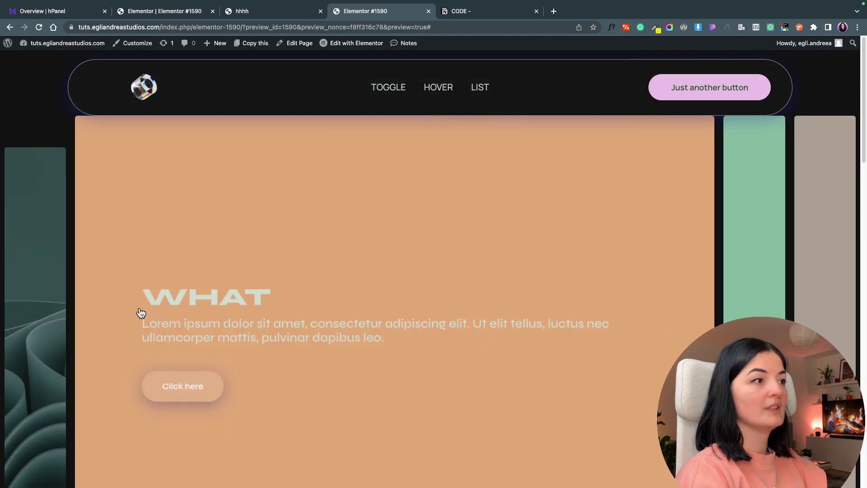
left_click(46, 307)
left_click(180, 27)
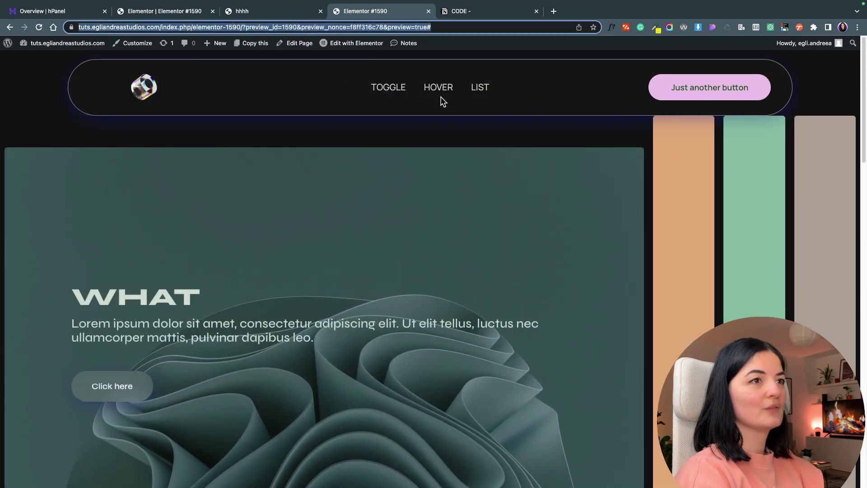
left_click(130, 12)
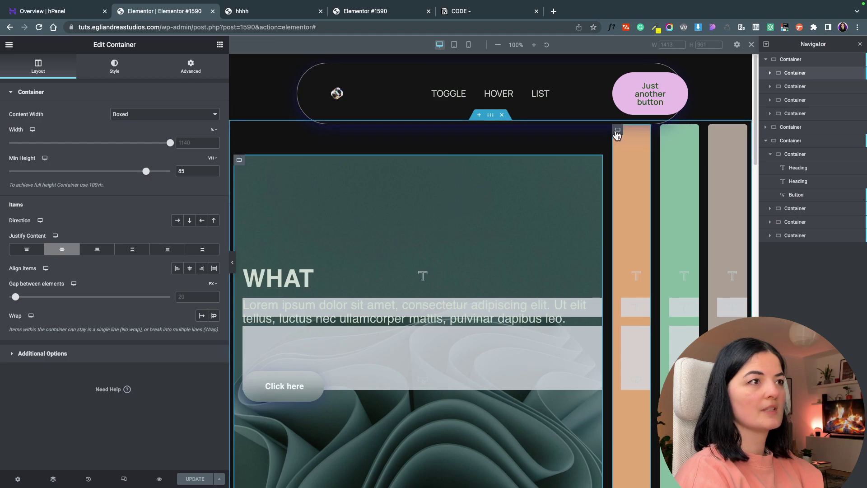
- Set another panel's Min Height to 85 VH and select the next and grey panel containers' layout settings
left_click_drag(169, 173, 143, 176)
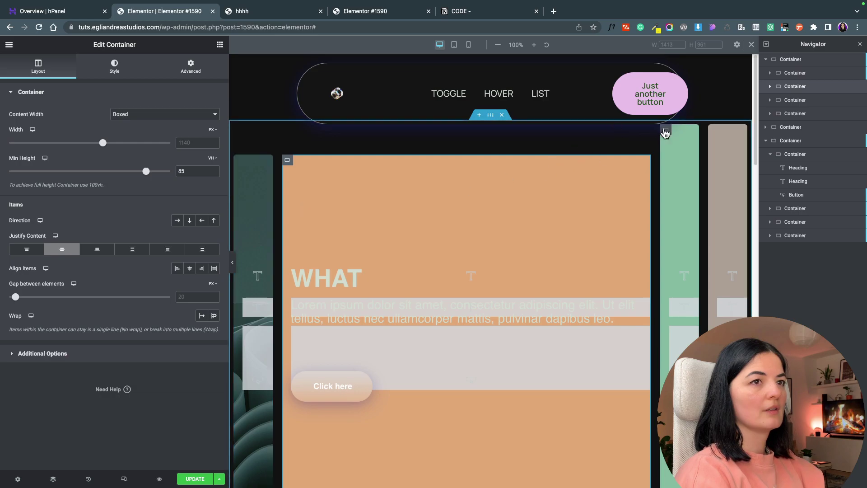
left_click(665, 131)
left_click(38, 65)
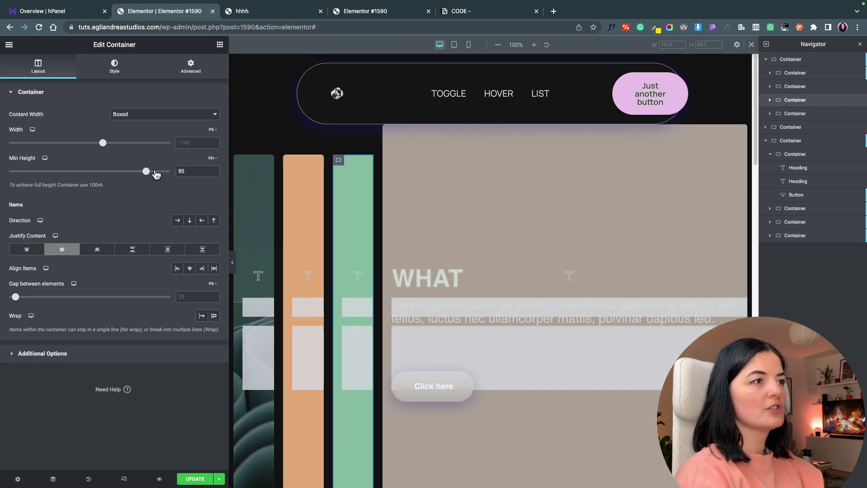
left_click(383, 132)
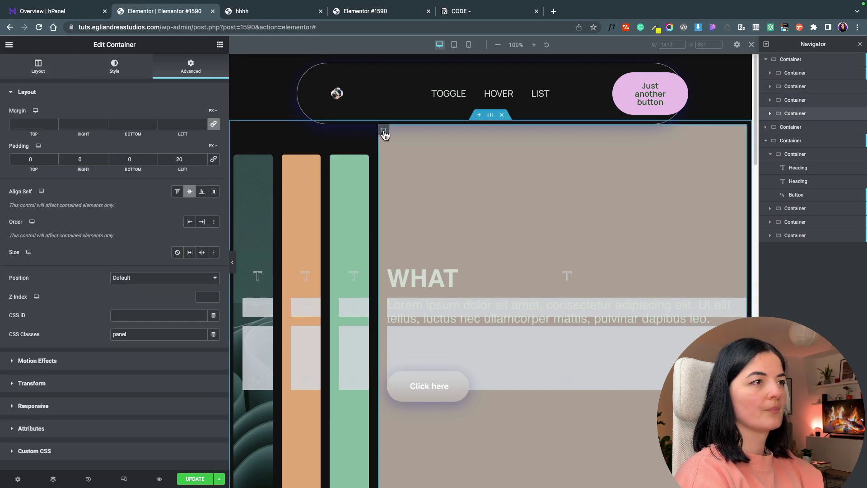
left_click(38, 66)
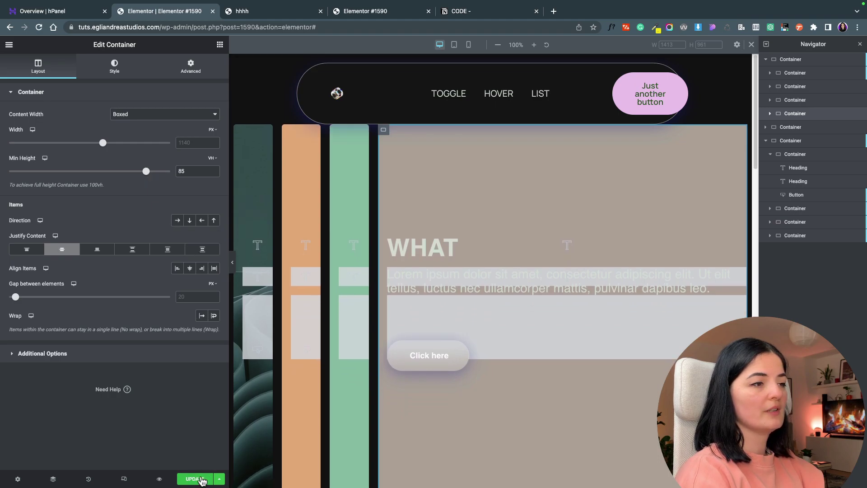
- In the preview, click the peach, green, grey and first image panels to confirm each expands
left_click(159, 479)
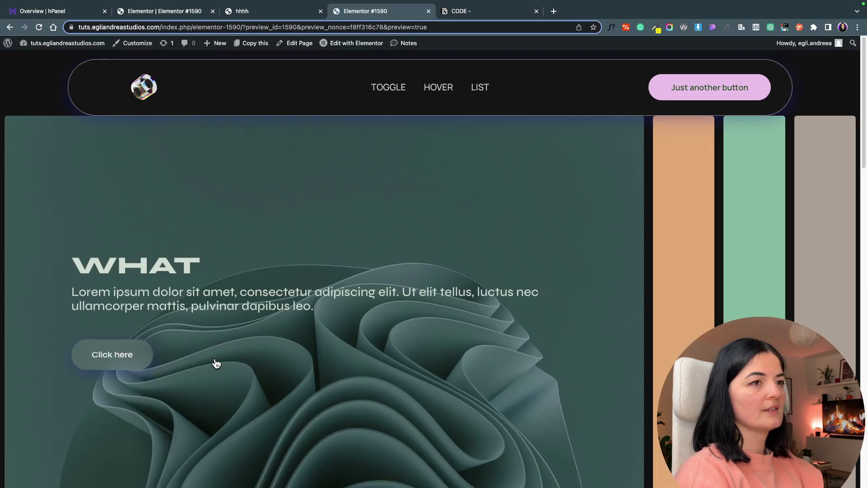
scroll(385, 360, "down", 2)
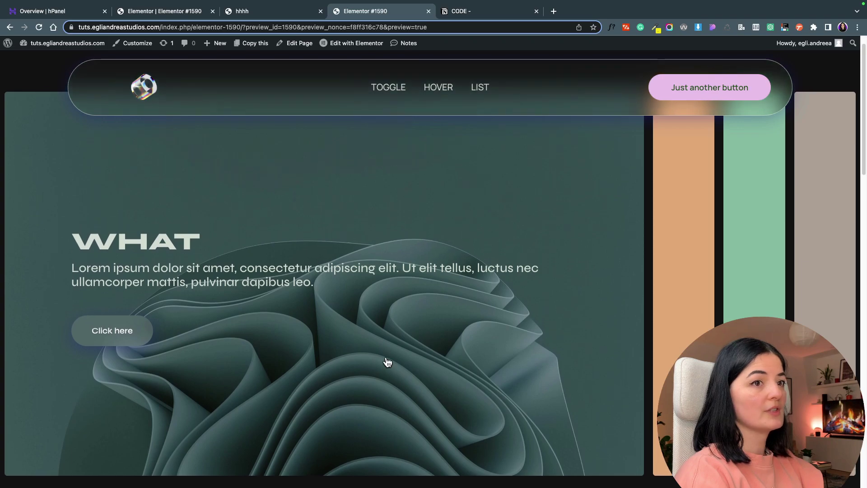
left_click(677, 316)
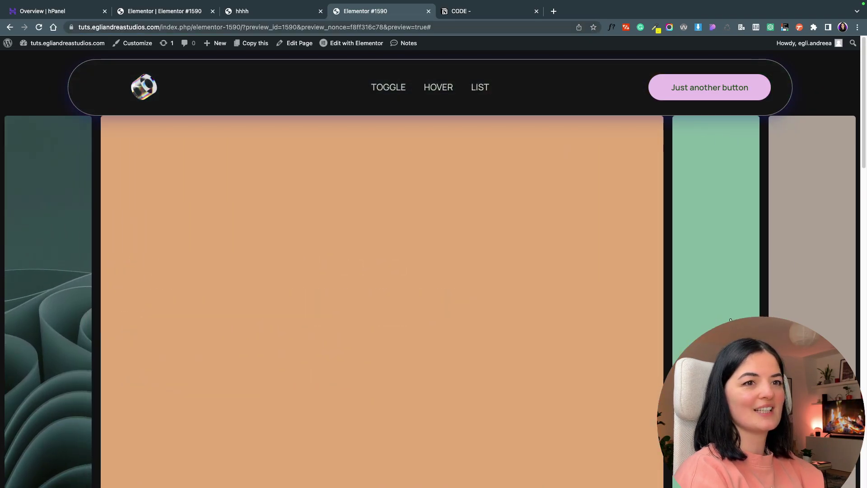
left_click(729, 320)
left_click(808, 312)
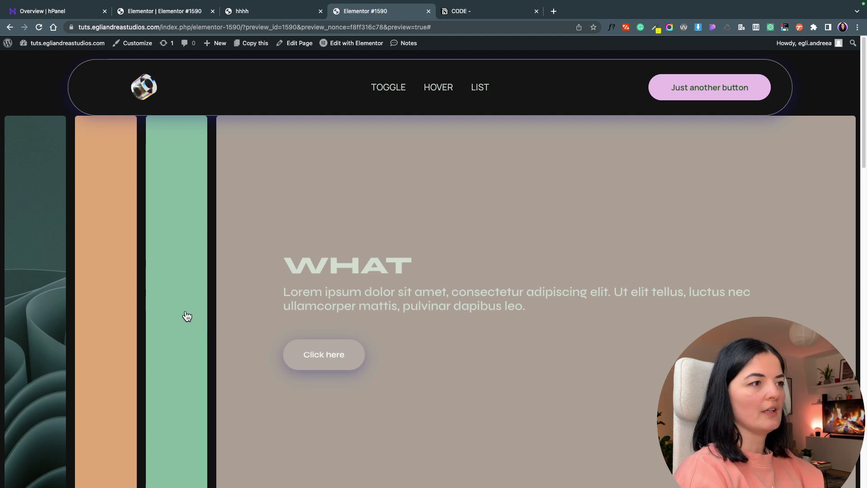
left_click(58, 325)
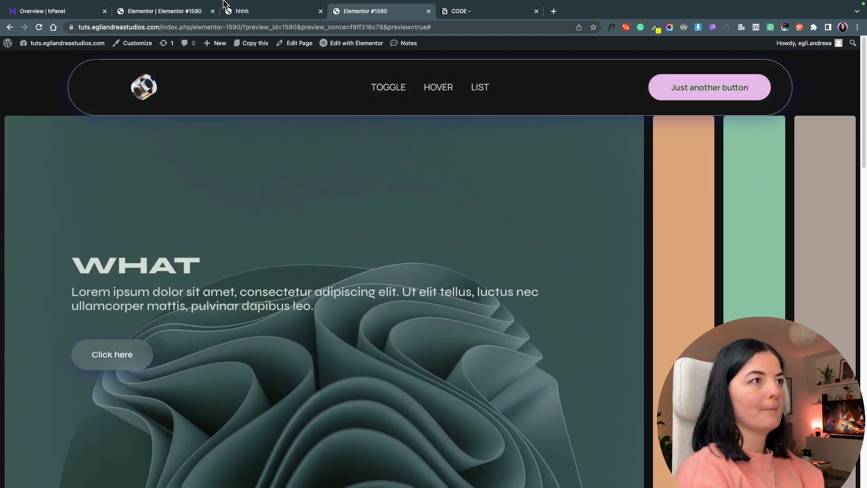
- Close the Navigator in the editor, check the Tablet view, and switch back to the preview
mouse_move(223, 2)
left_click(158, 39)
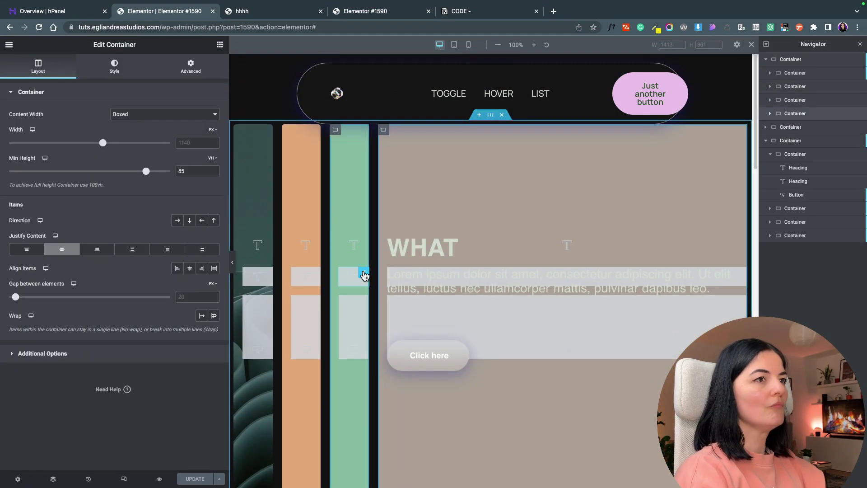
left_click(860, 43)
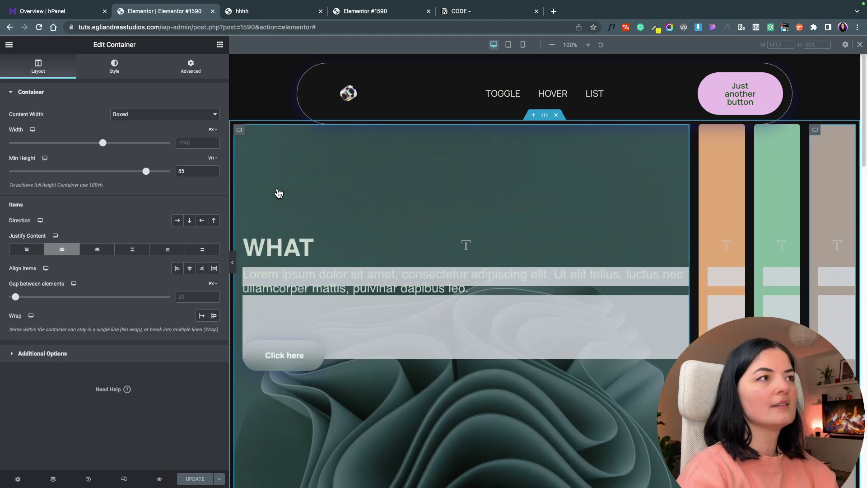
left_click(508, 47)
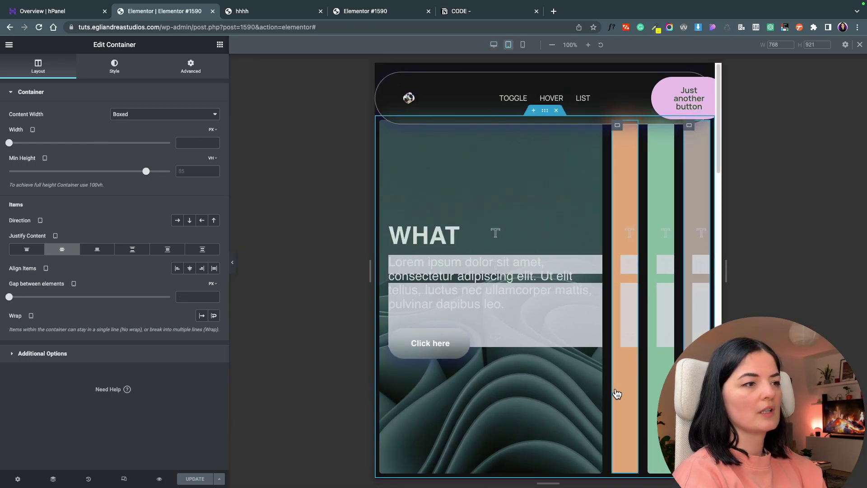
left_click(363, 12)
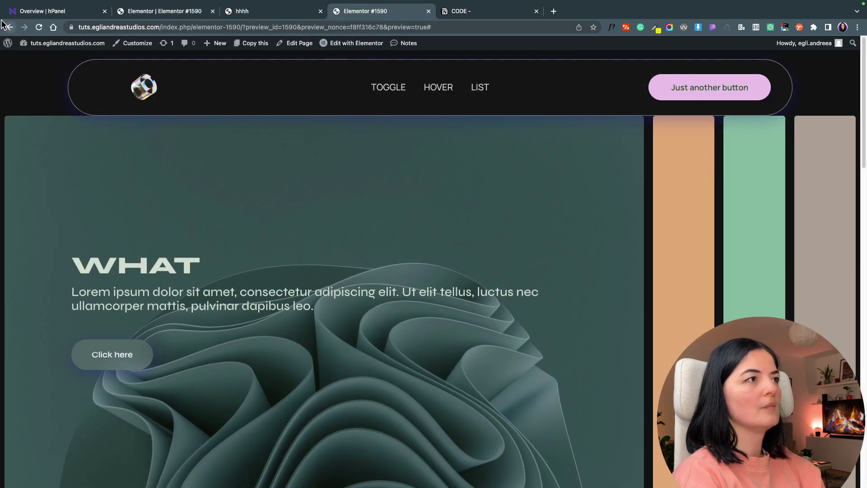
- Narrow the browser to phone width, click the orange, green and grey panels, then widen it again
mouse_move(58, 2)
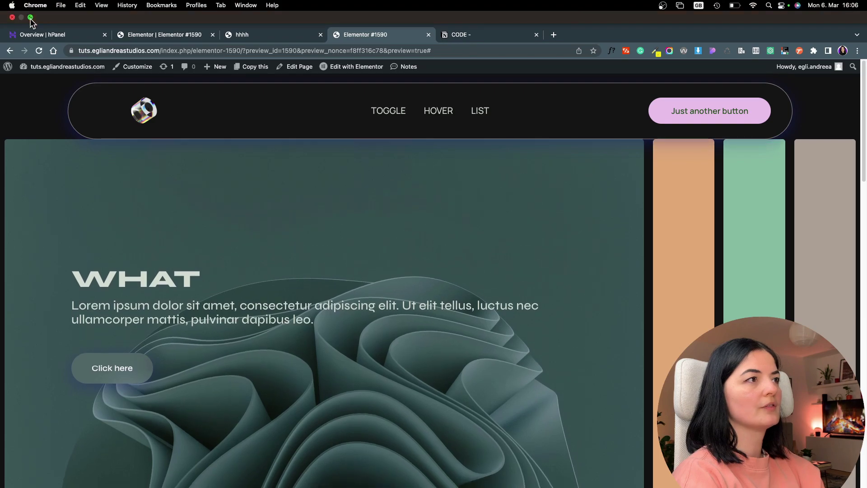
left_click(30, 18)
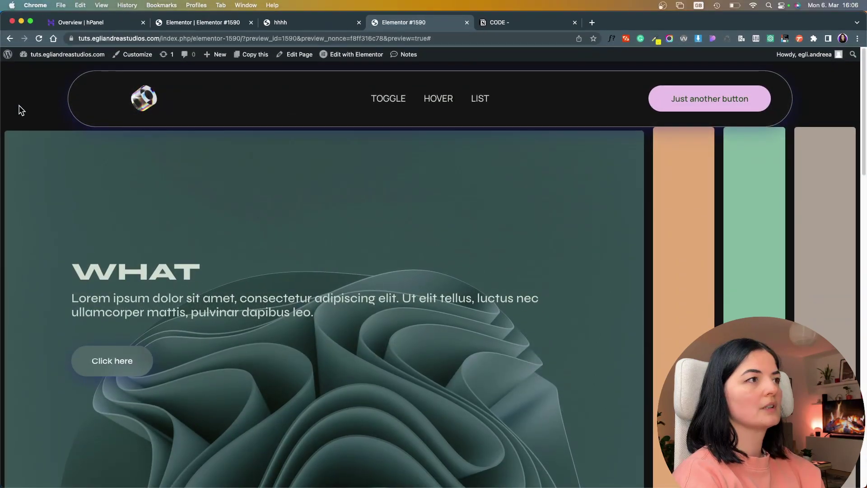
left_click_drag(39, 93, 501, 103)
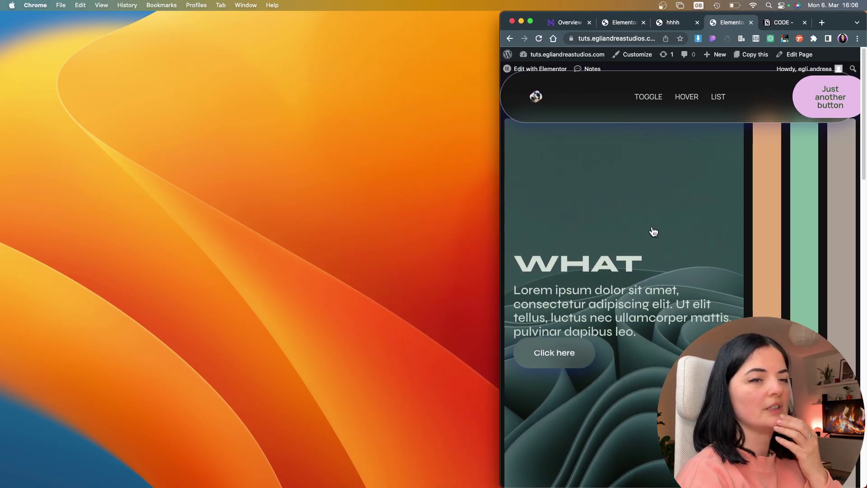
left_click(769, 258)
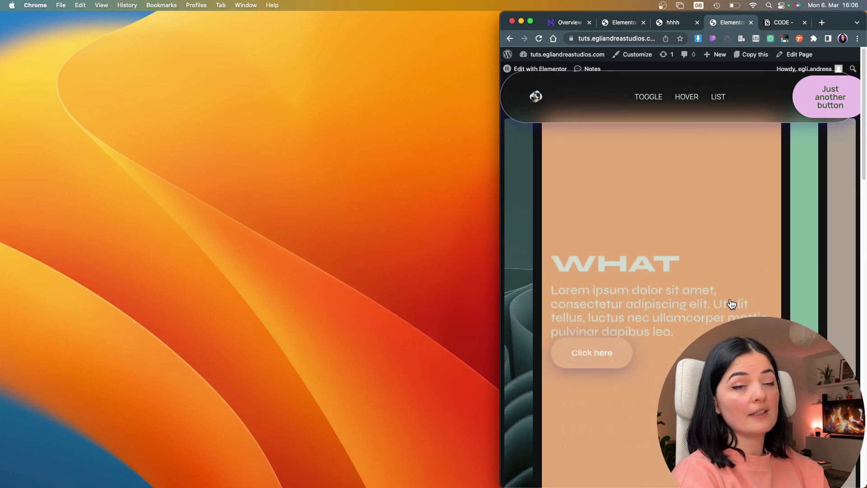
left_click(794, 284)
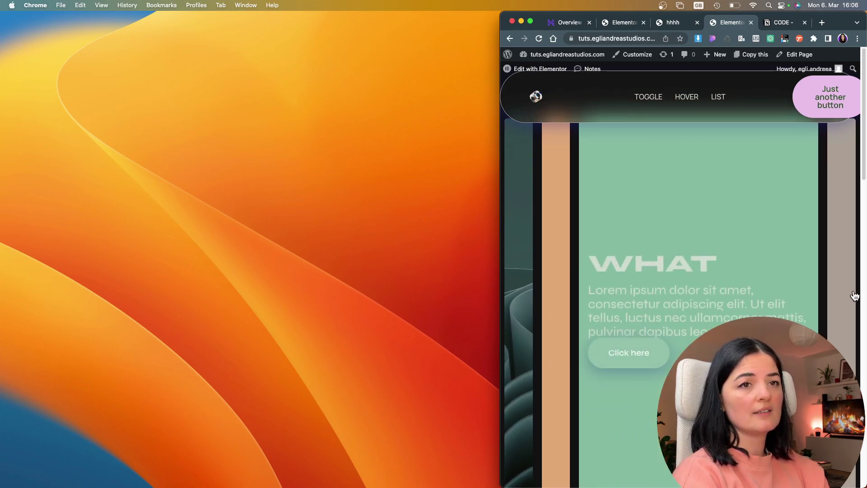
left_click(845, 292)
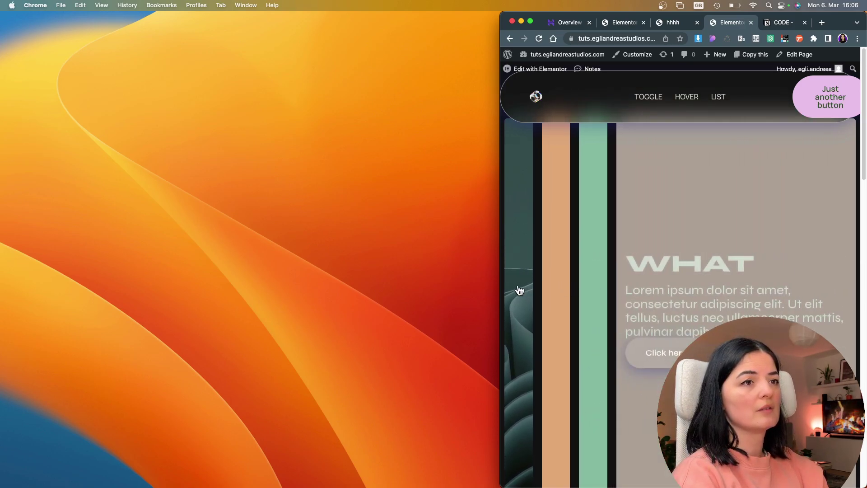
left_click(521, 292)
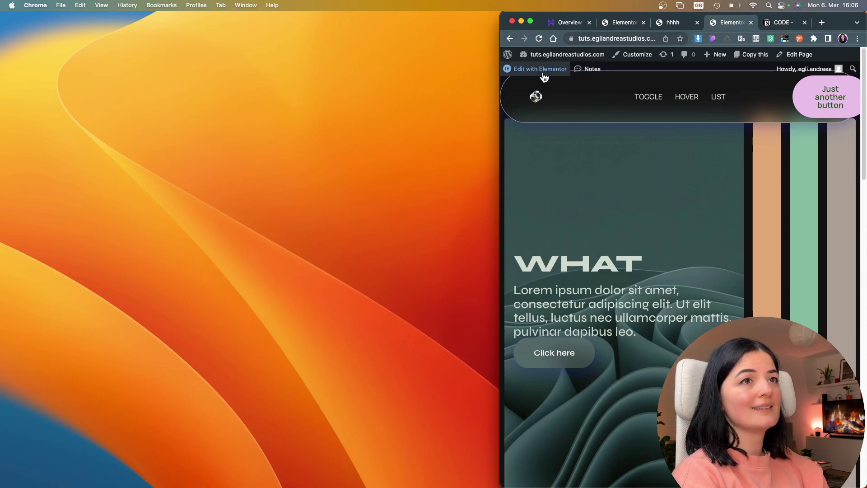
mouse_move(519, 69)
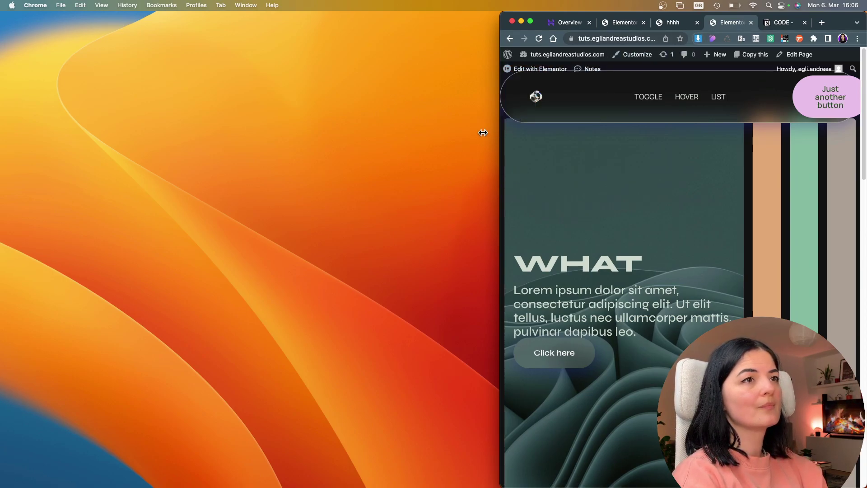
left_click_drag(483, 132, 20, 110)
- Switch the Elementor editor to the mobile responsive preview
left_click(216, 22)
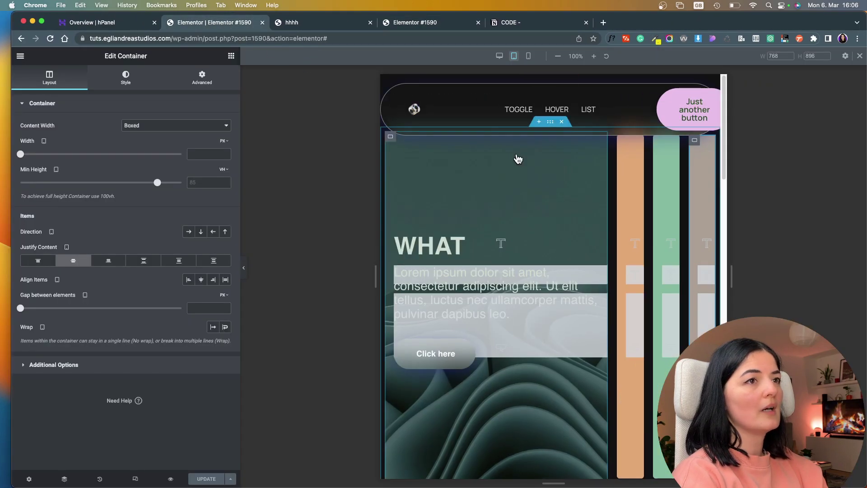
left_click(528, 56)
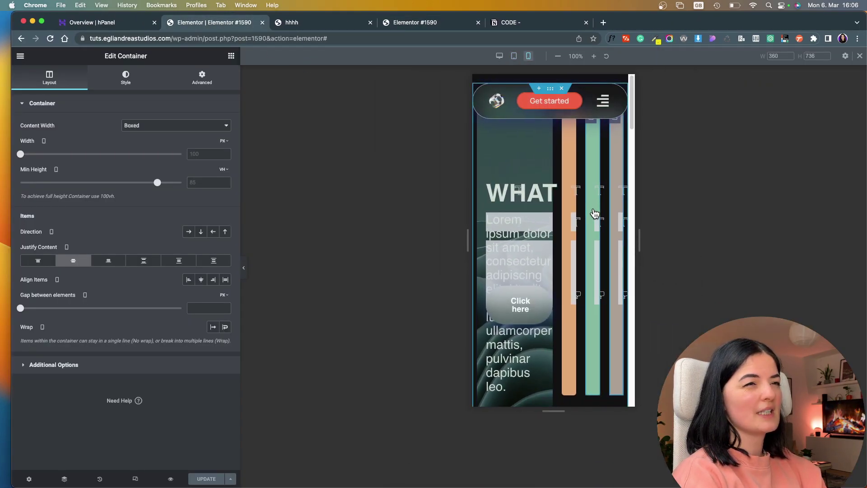
scroll(547, 315, "down", 3)
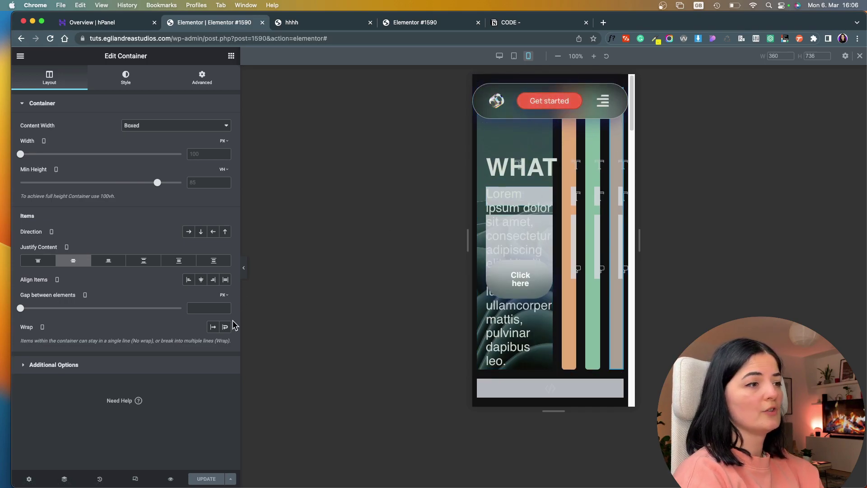
left_click_drag(12, 71, 5, 71)
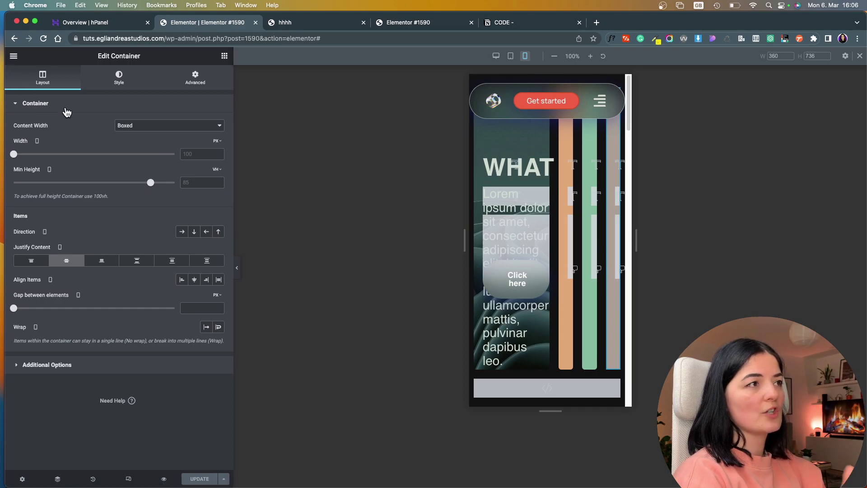
- Select the outer container in the Navigator and set its mobile Direction to Column - vertical
left_click(58, 478)
left_click(784, 73)
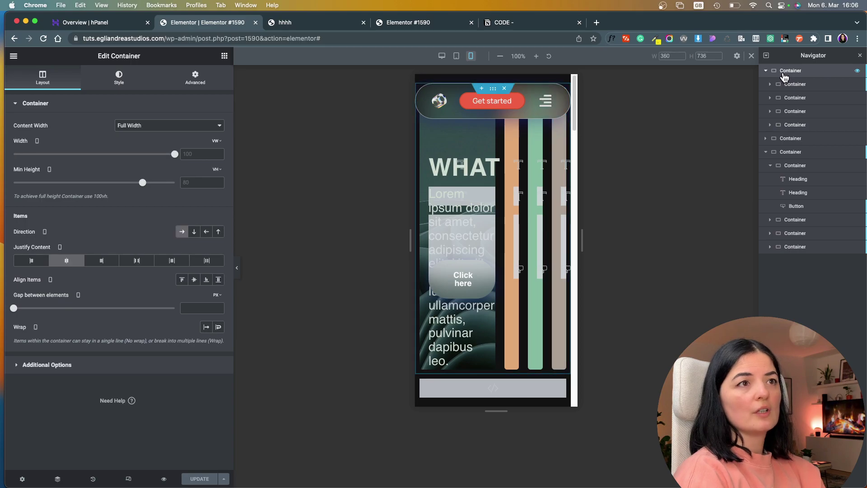
left_click(194, 233)
scroll(506, 317, "down", 3)
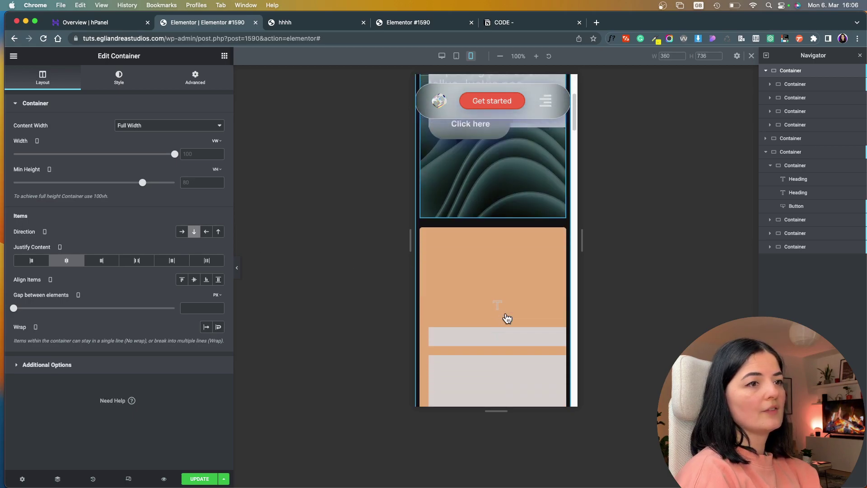
scroll(507, 318, "down", 2)
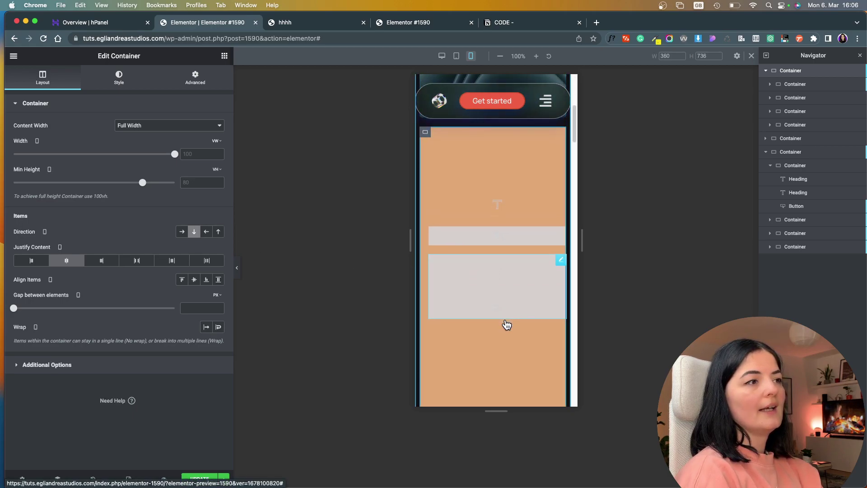
scroll(506, 324, "down", 6)
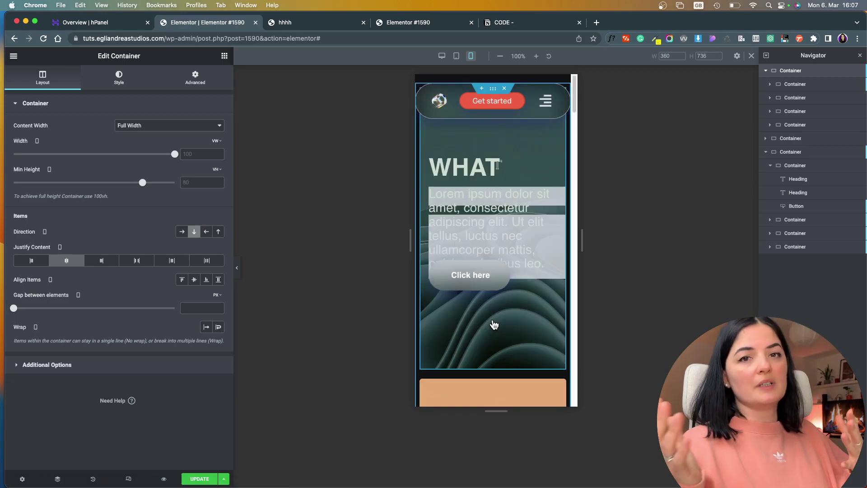
scroll(511, 319, "down", 3)
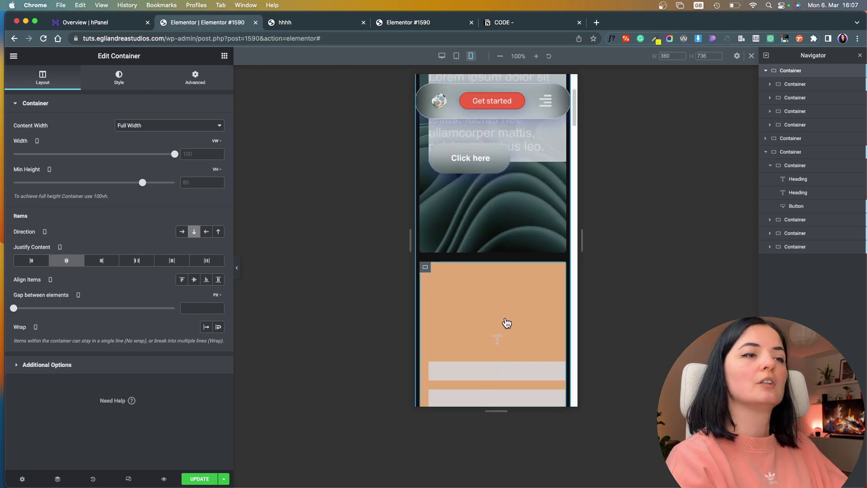
scroll(512, 325, "down", 2)
scroll(527, 386, "down", 1)
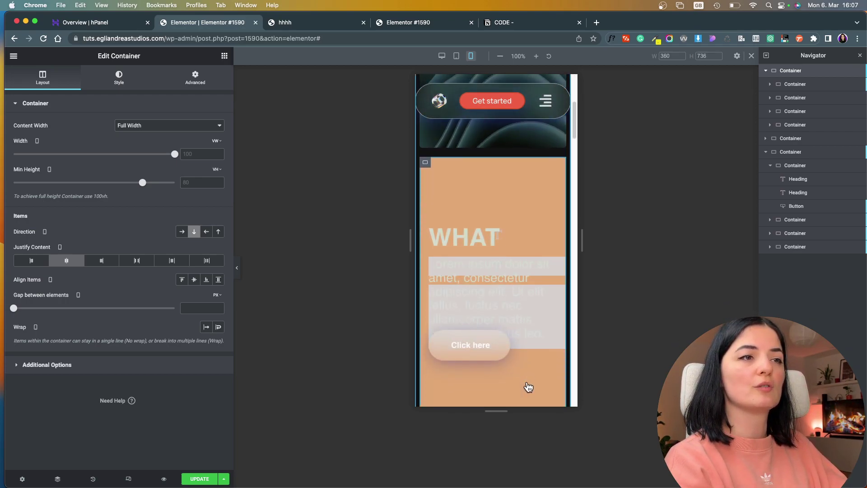
scroll(519, 374, "down", 2)
scroll(521, 376, "down", 1)
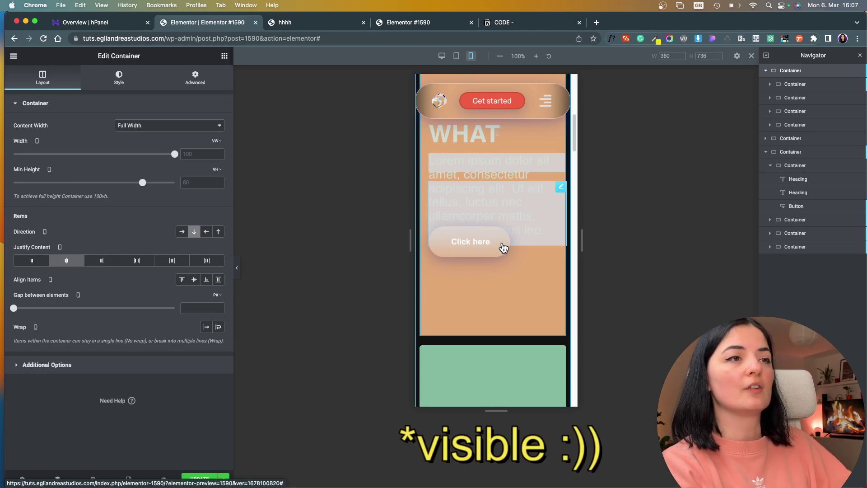
scroll(503, 249, "down", 5)
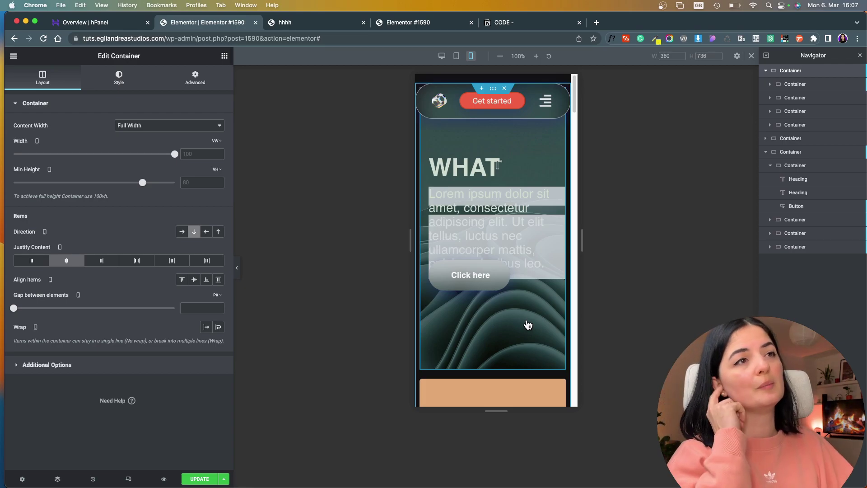
- Select the first panel container and open its Advanced > Custom CSS code
left_click(203, 84)
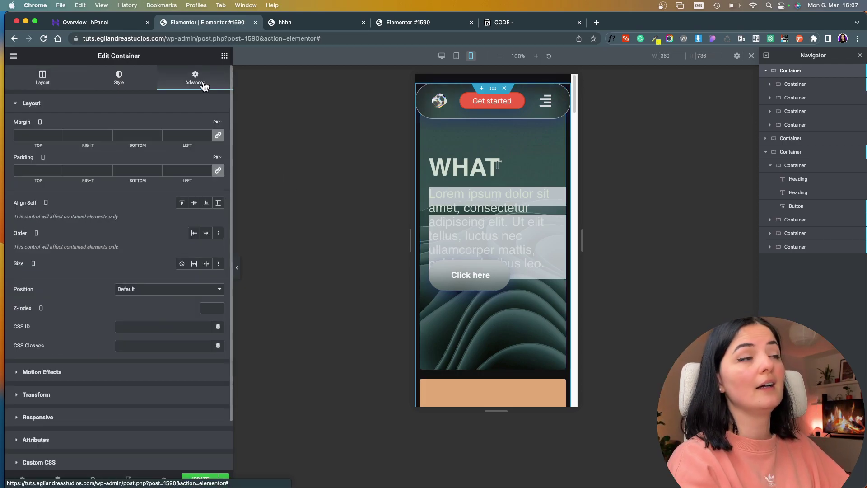
left_click(224, 56)
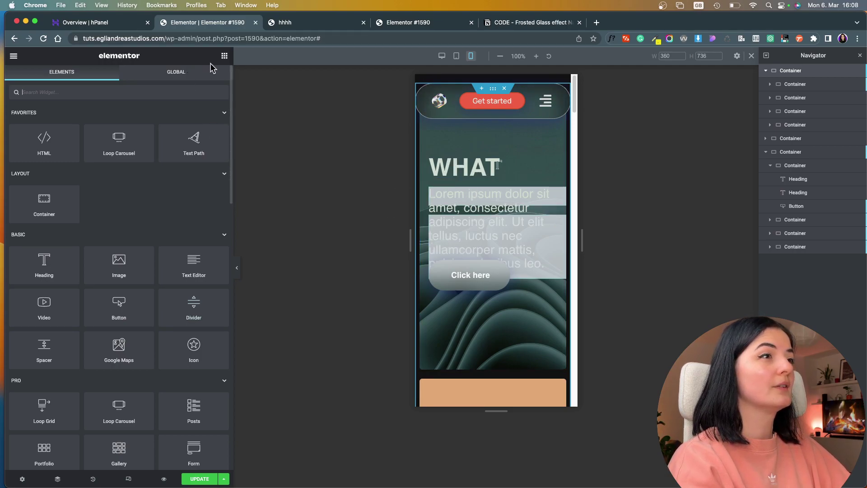
left_click(787, 85)
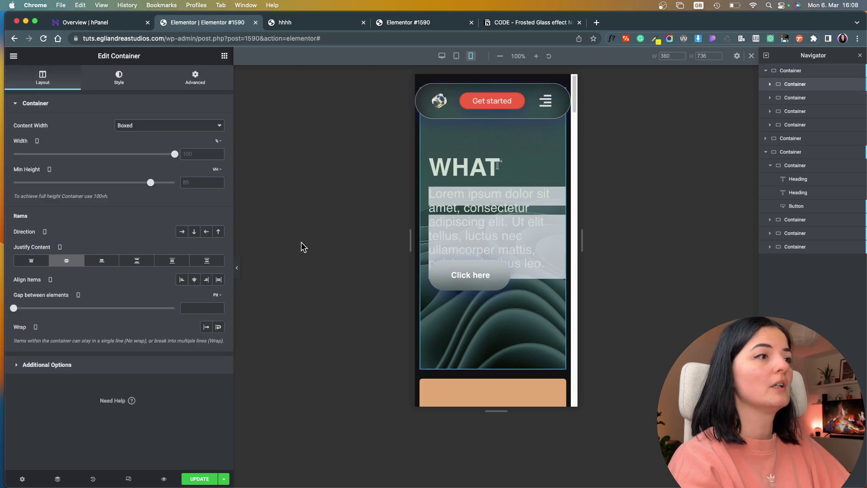
left_click(195, 77)
scroll(135, 364, "down", 3)
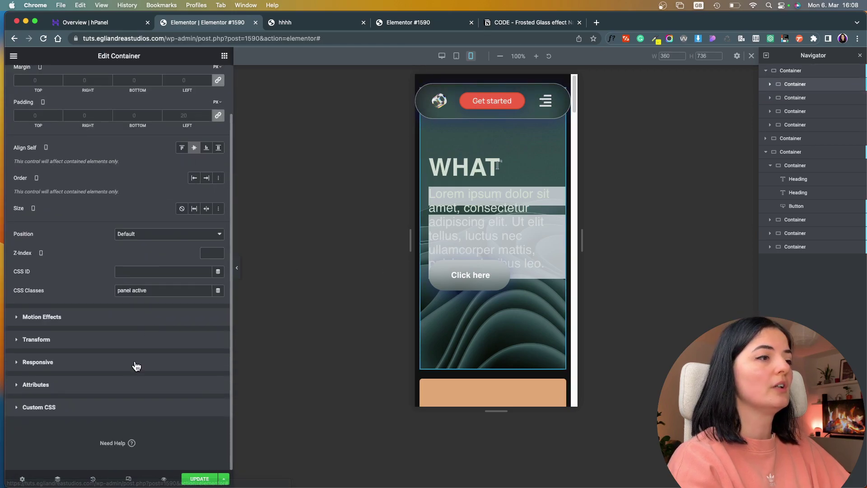
left_click(108, 409)
scroll(119, 383, "down", 5)
left_click(76, 371)
type("@media only screen and (max-width: 460px) {   nav a:hover {    transition:all 0.5s ease;  } }")
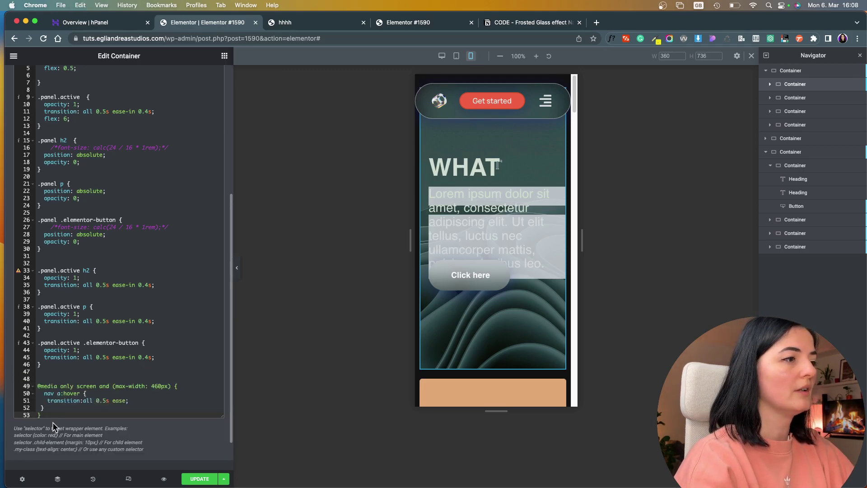
left_click_drag(46, 395, 105, 405)
key("BackSpace")
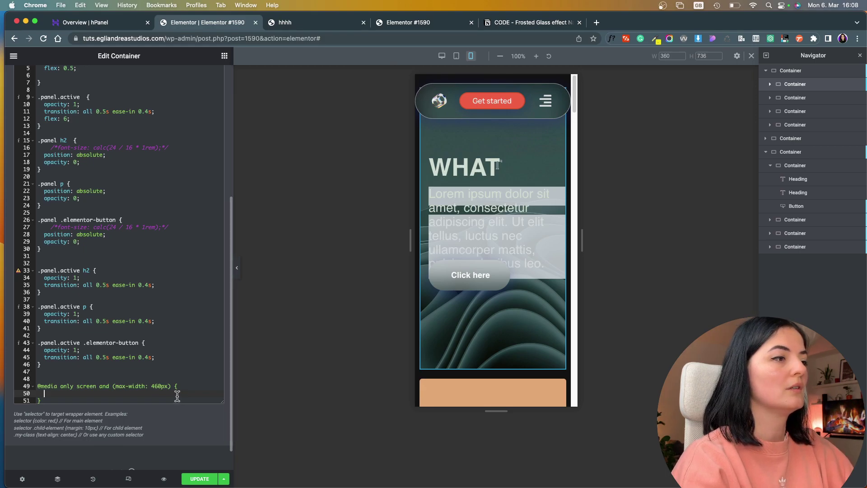
scroll(120, 163, "up", 2)
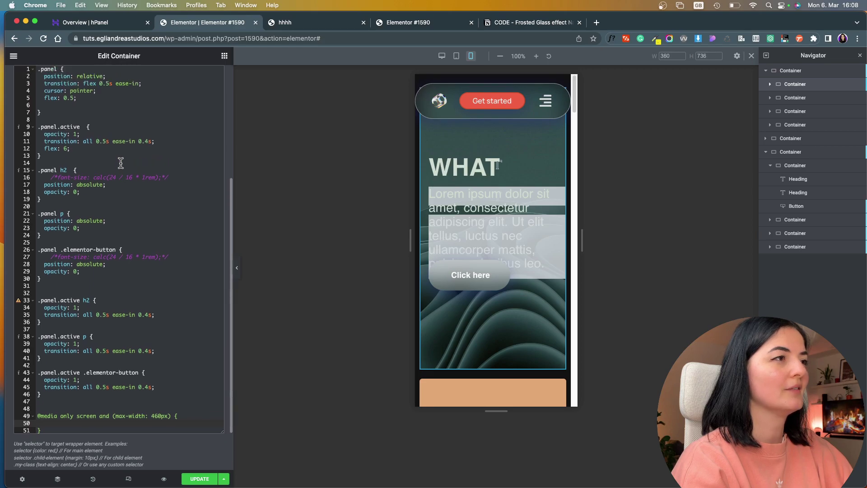
scroll(103, 283, "down", 2)
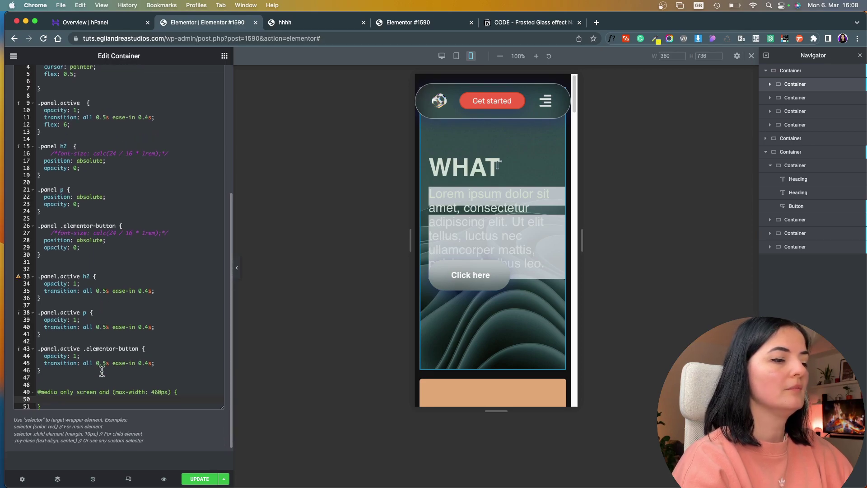
- Add a .panel rule with opacity: 1 inside the media query
type("panel")
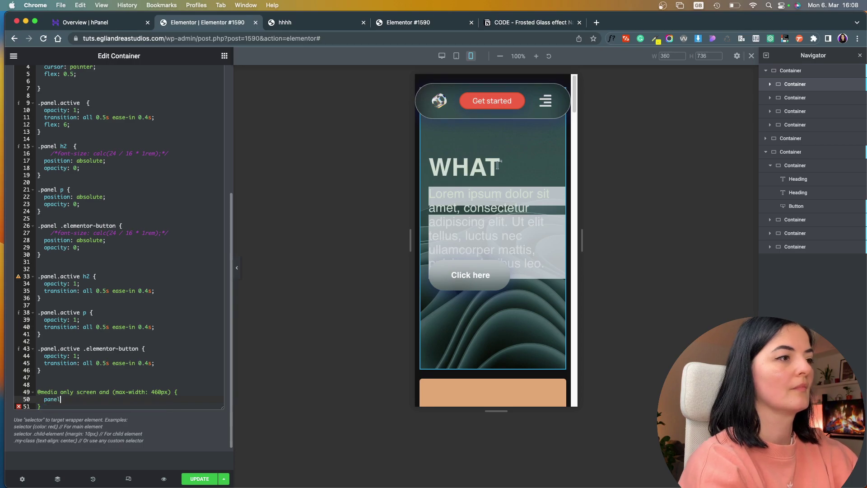
type(" {")
key("Return")
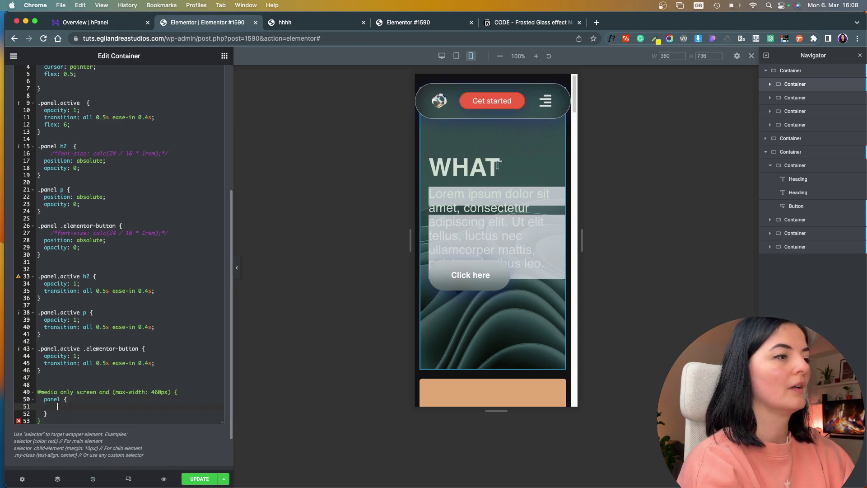
type("opacity: ")
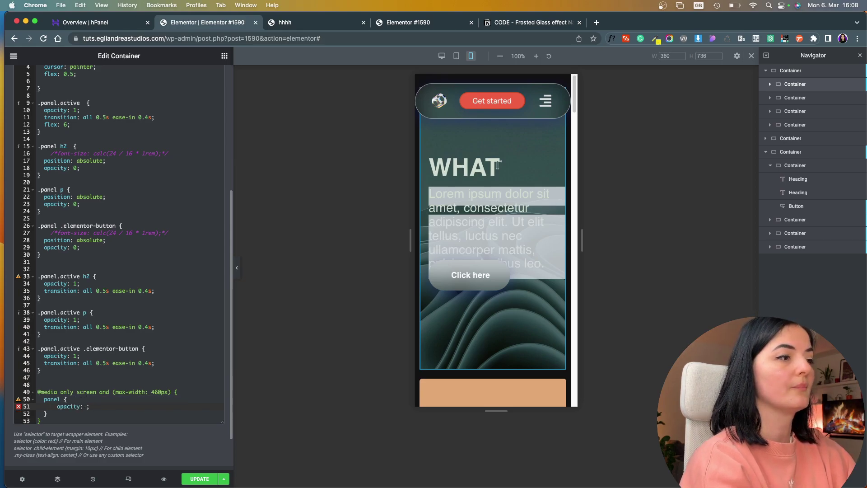
type("1")
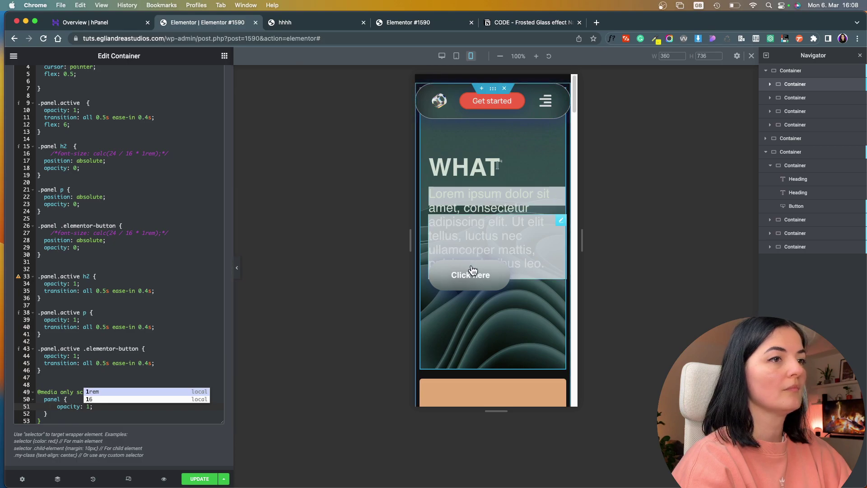
key("Escape")
left_click(44, 399)
type(".")
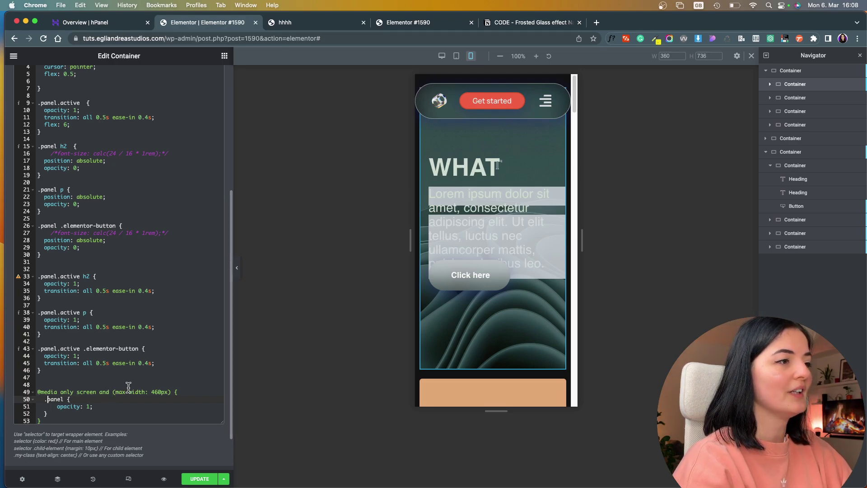
- Add an .elementor-button rule with opacity: 1 to the media query
left_click(103, 225)
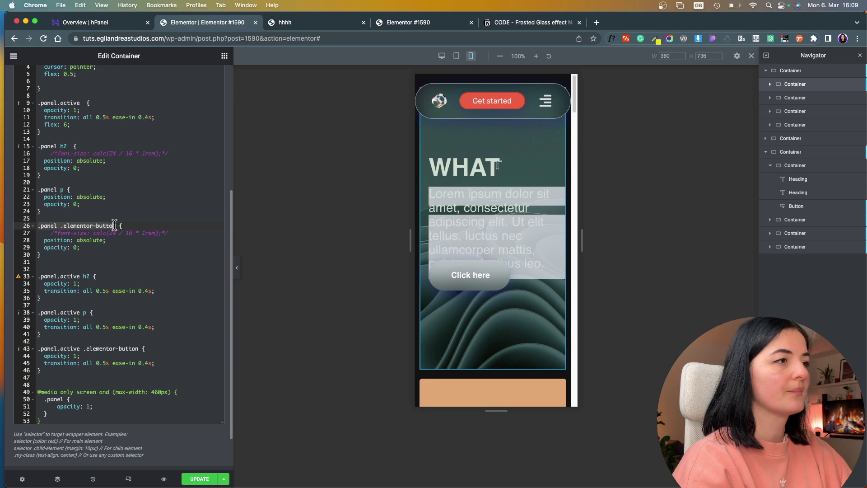
left_click(91, 414)
key("Return")
type(".panel .elementor-button")
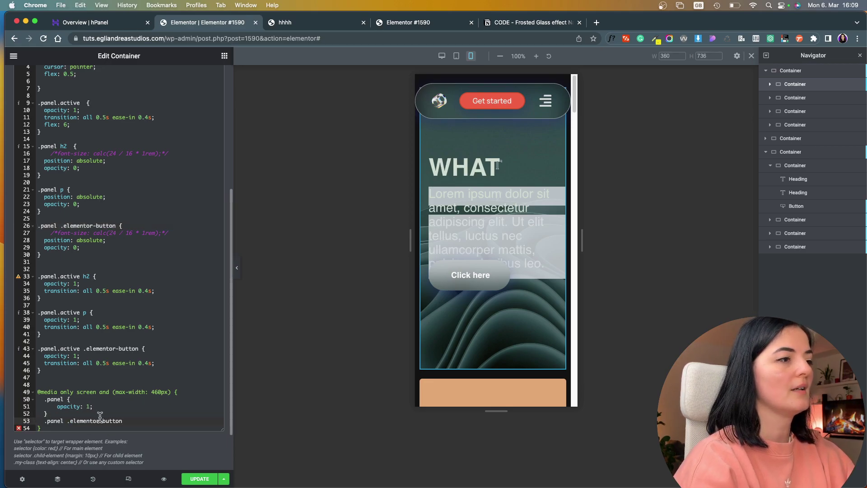
type("{")
key("Return")
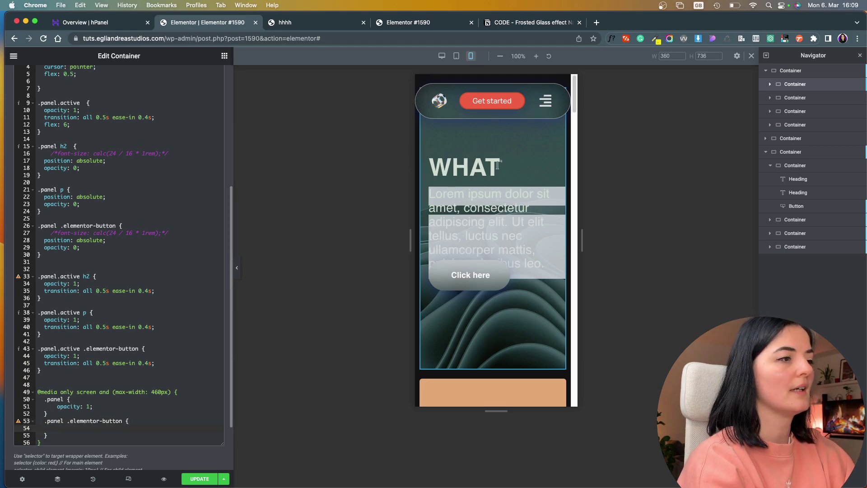
left_click_drag(57, 406, 90, 406)
key("super+c")
left_click(76, 428)
key("super+v")
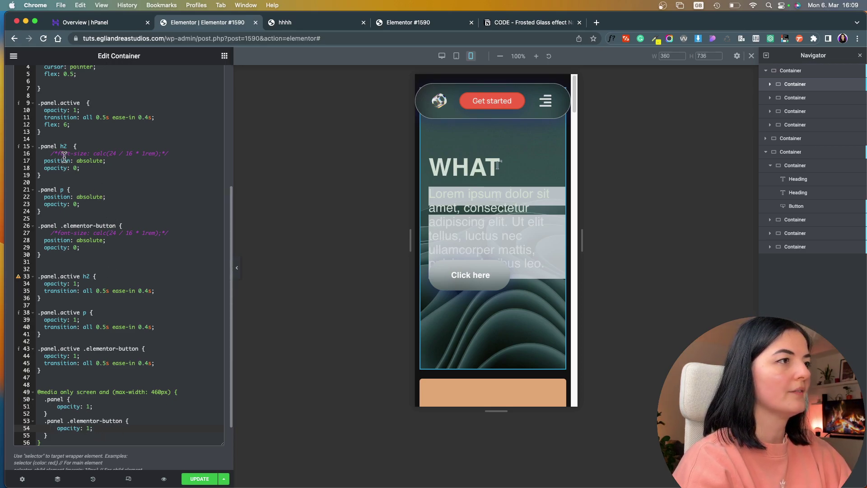
- Copy the .panel h2 rule into the media query and change its opacity to 1
left_click_drag(39, 147, 49, 175)
key("ctrl+c")
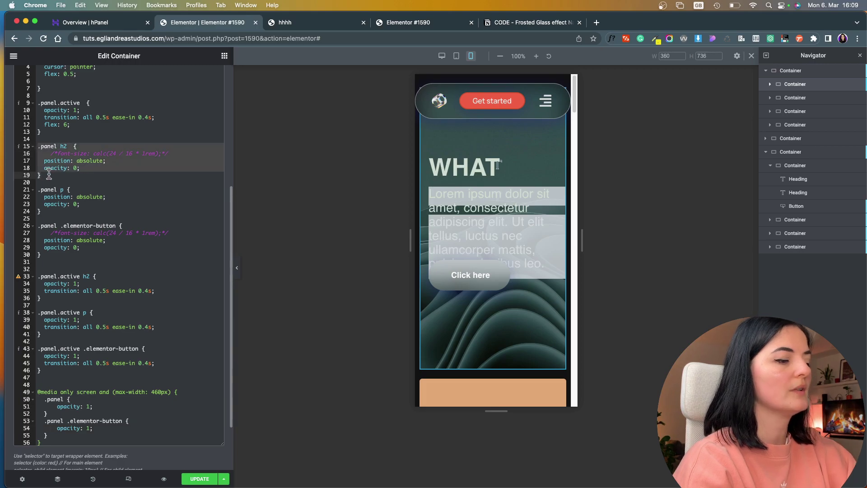
scroll(49, 175, "down", 3)
left_click(66, 364)
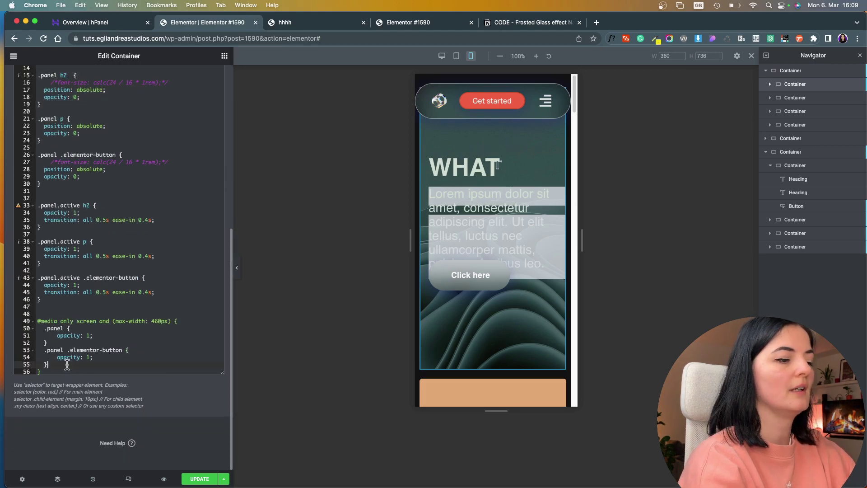
key("Return")
key("ctrl+v")
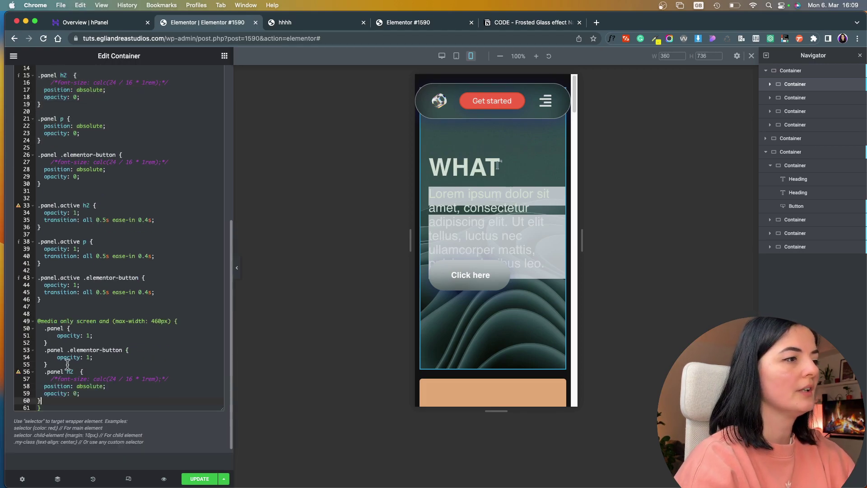
double_click(75, 393)
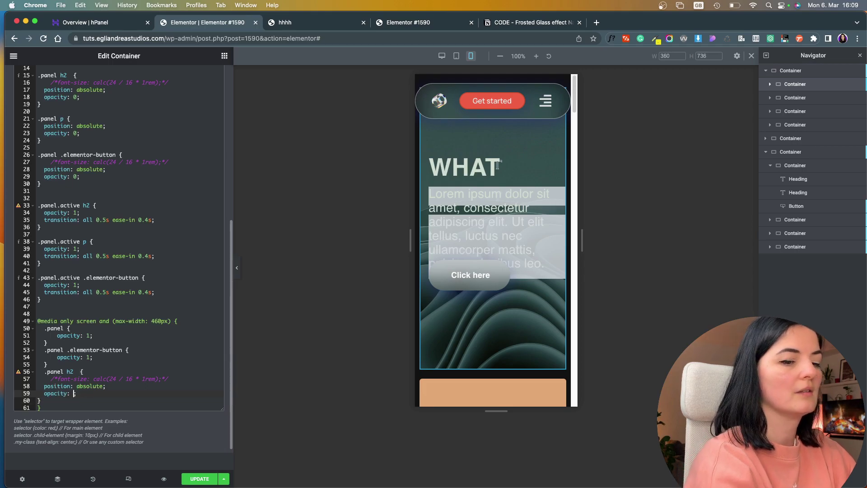
type("1")
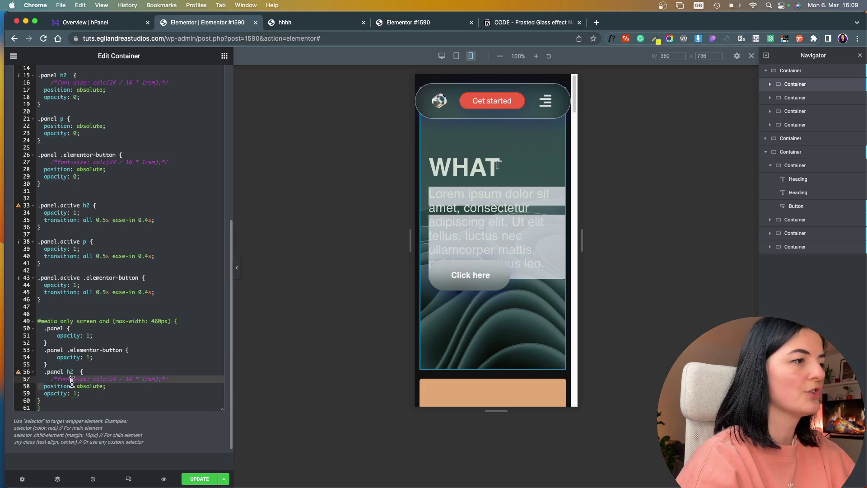
left_click(112, 387)
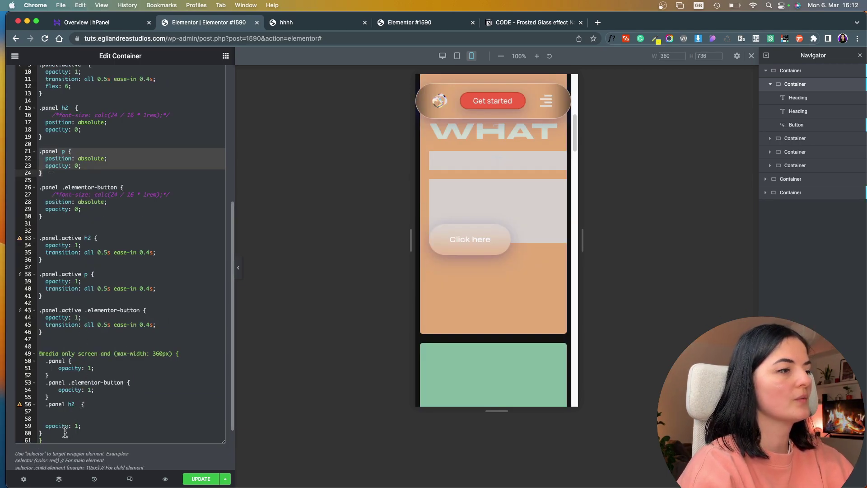
- Copy the .panel p rule into the media query and remove its position: absolute declaration
left_click(65, 433)
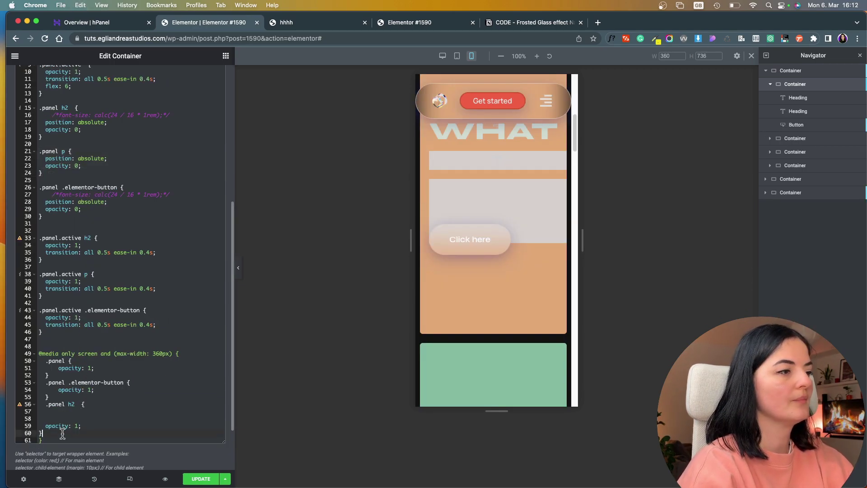
key("Return")
type(".panel p {   position: absolute;   opacity: 0; }")
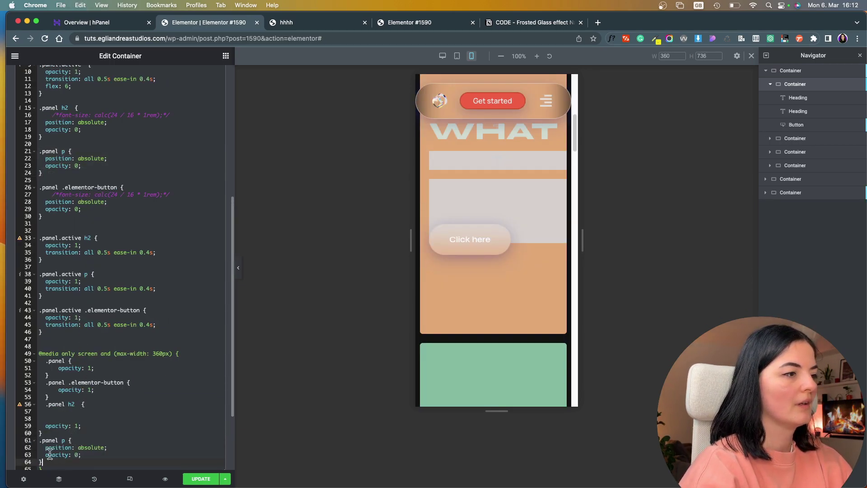
left_click_drag(45, 446, 109, 447)
key("BackSpace")
left_click(76, 454)
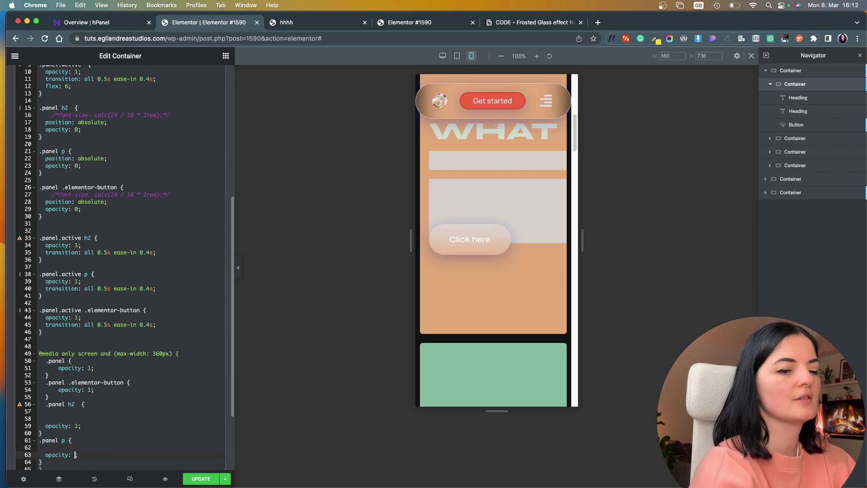
type("1")
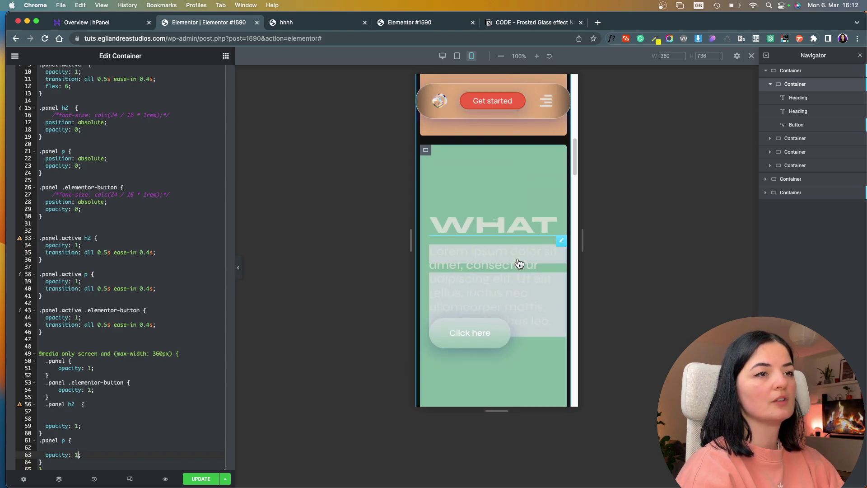
scroll(519, 265, "down", 5)
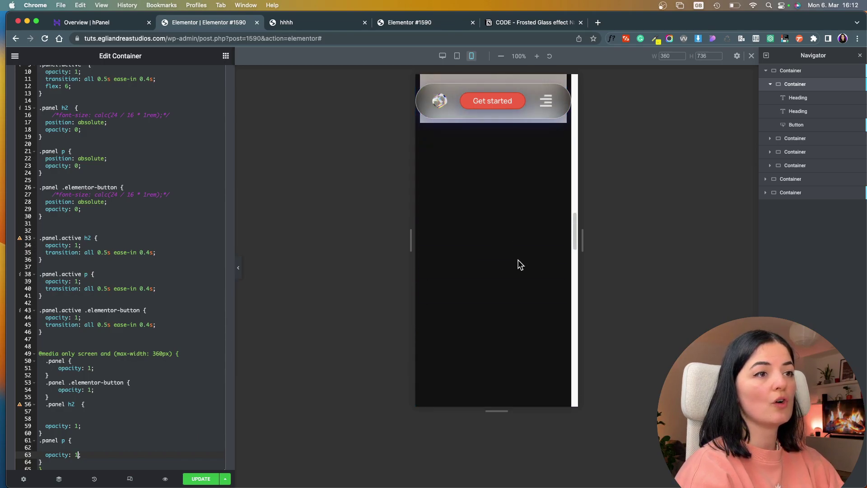
scroll(519, 264, "up", 5)
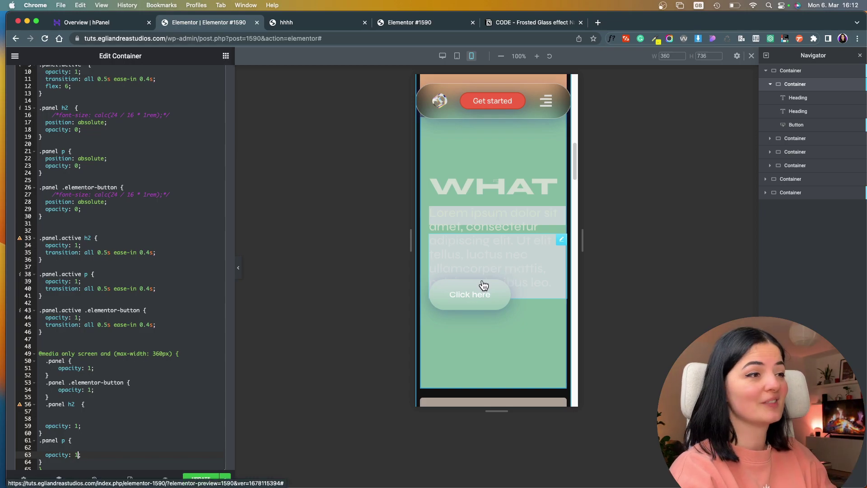
left_click(161, 352)
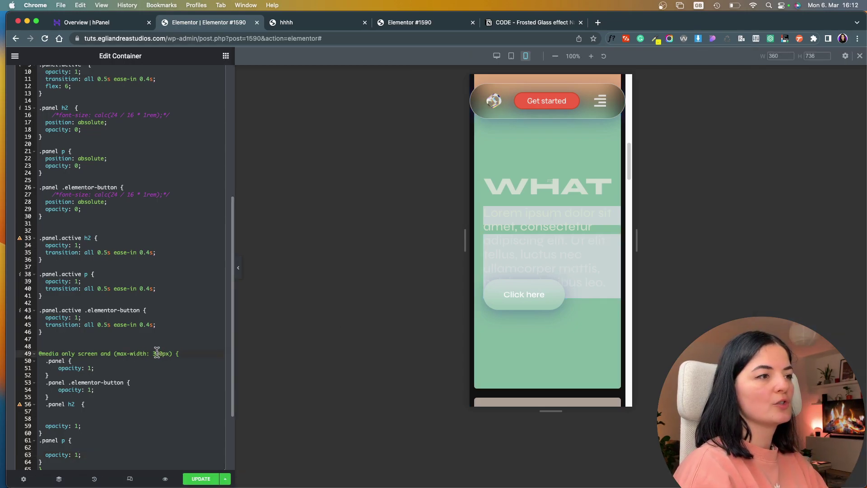
key("BackSpace")
type("4")
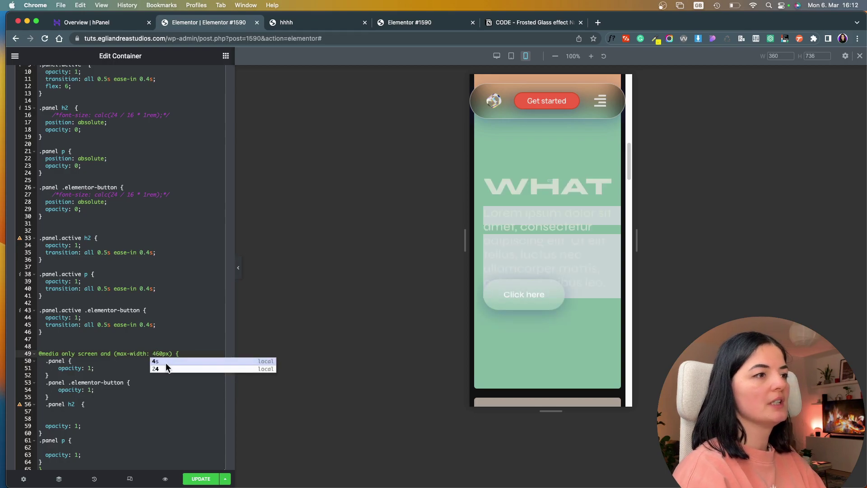
left_click(168, 393)
left_click(169, 390)
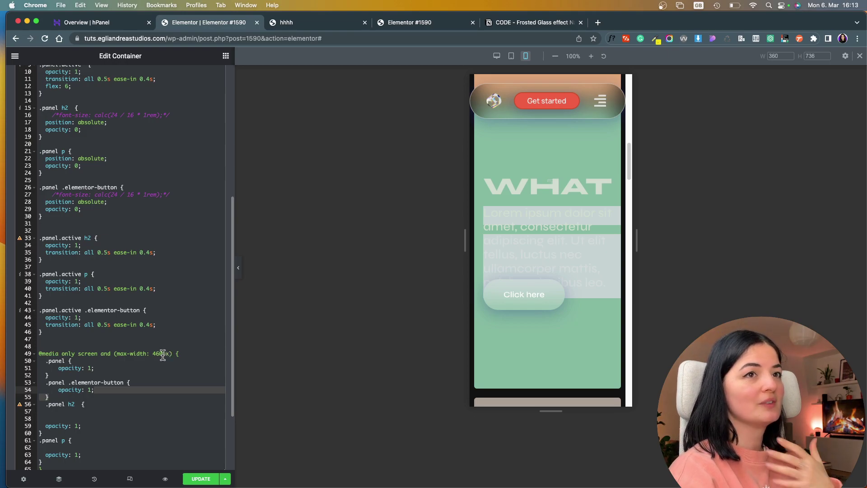
- Preview at tablet width, try a 768px max-width, then revert it to 460px
left_click(512, 56)
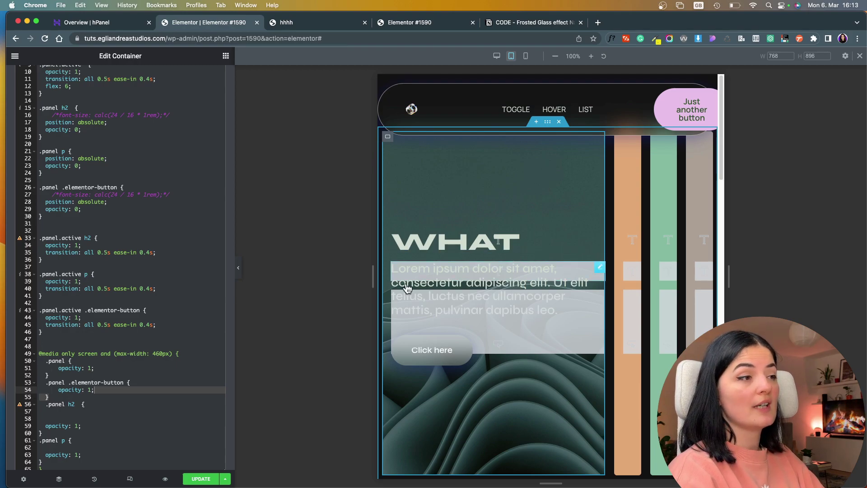
left_click(162, 353)
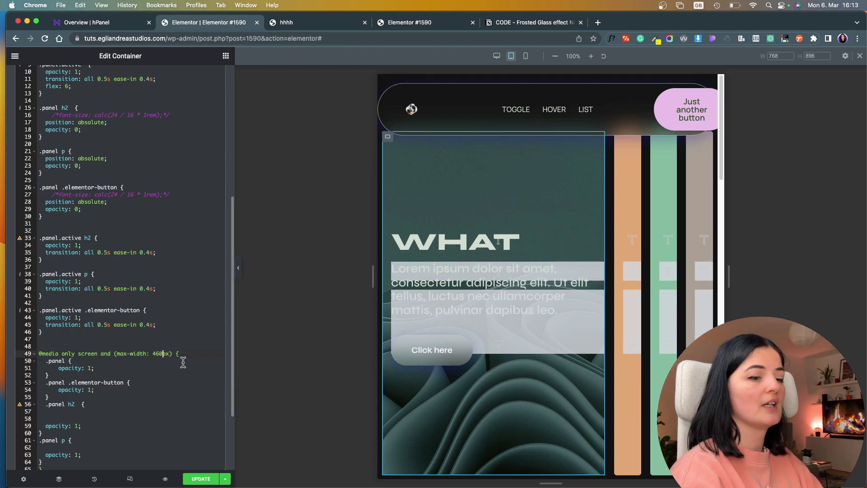
key("BackSpace")
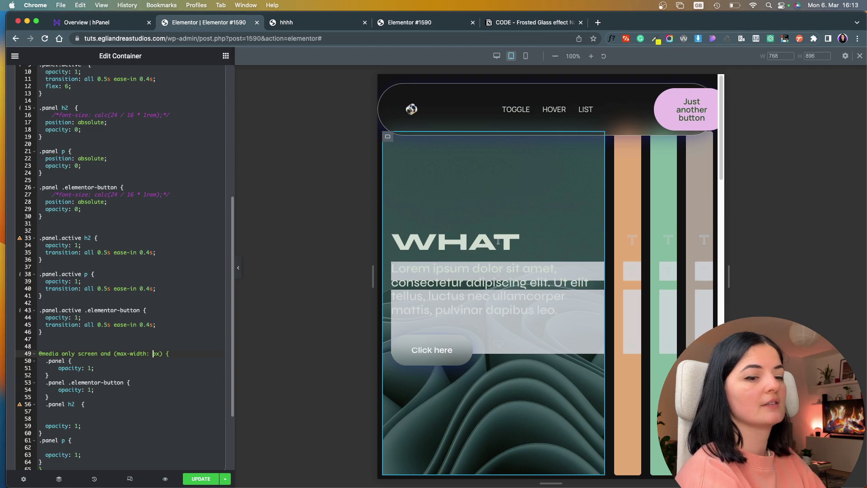
type("768")
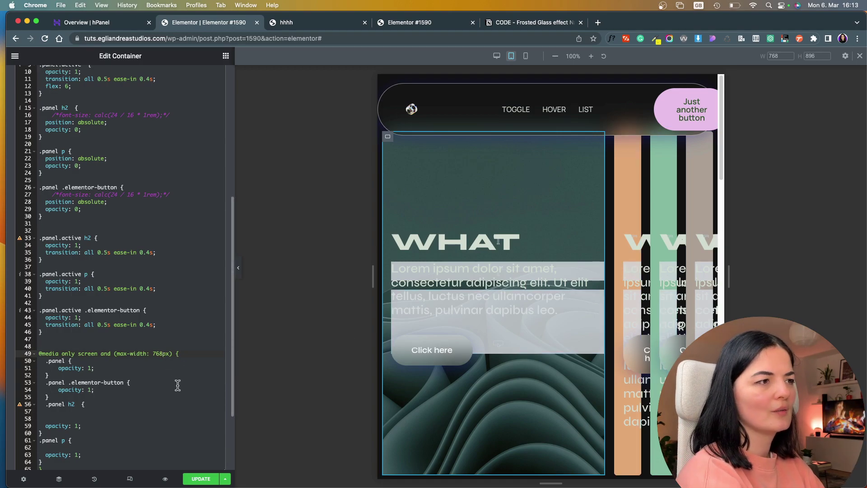
key("BackSpace")
key("BackSpace")
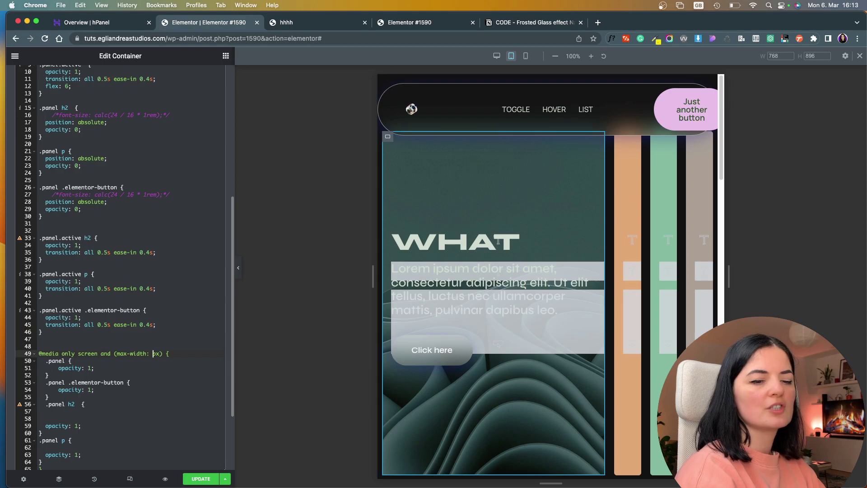
type("460")
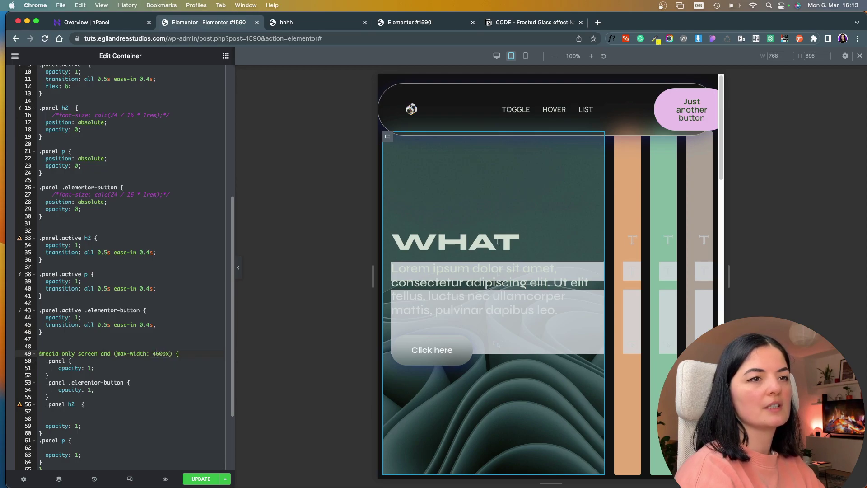
- Return to mobile preview and open the green panel container's settings
left_click(525, 56)
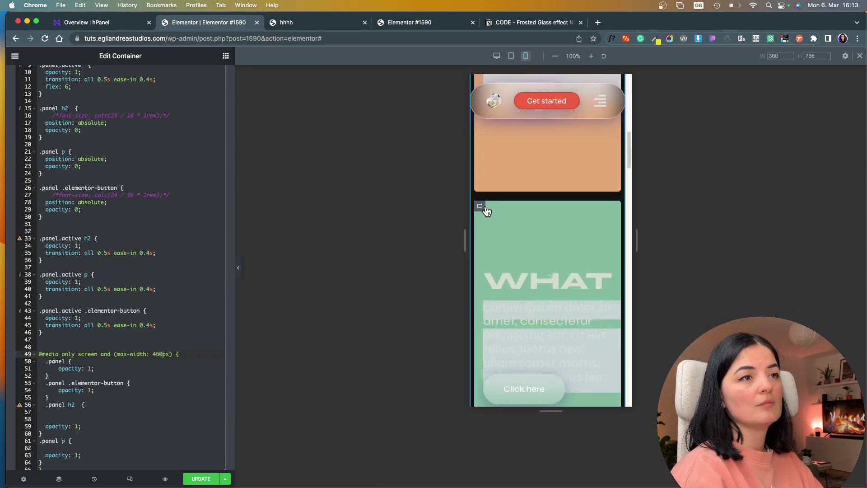
left_click(480, 207)
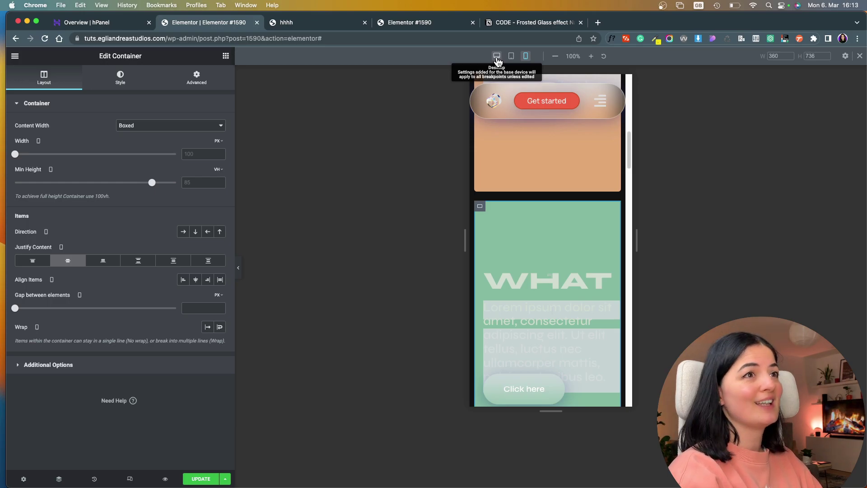
key("super+4")
- Reload the site preview and expand the orange panel
key("super+r")
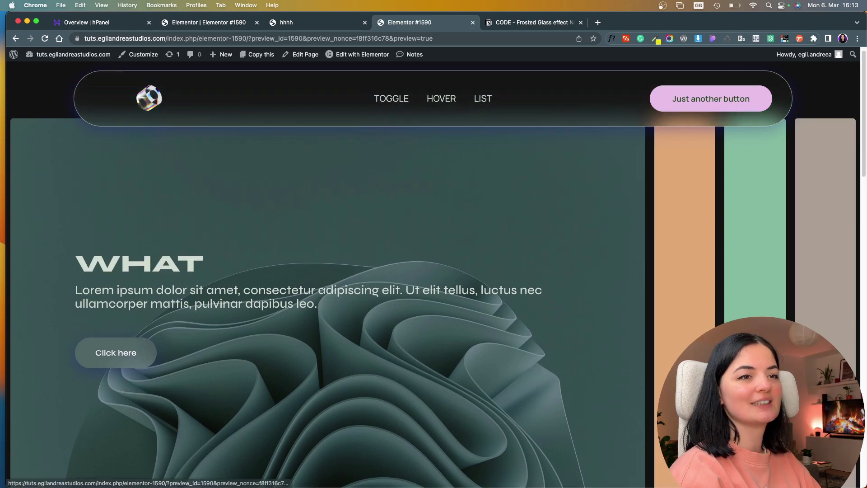
left_click(535, 363)
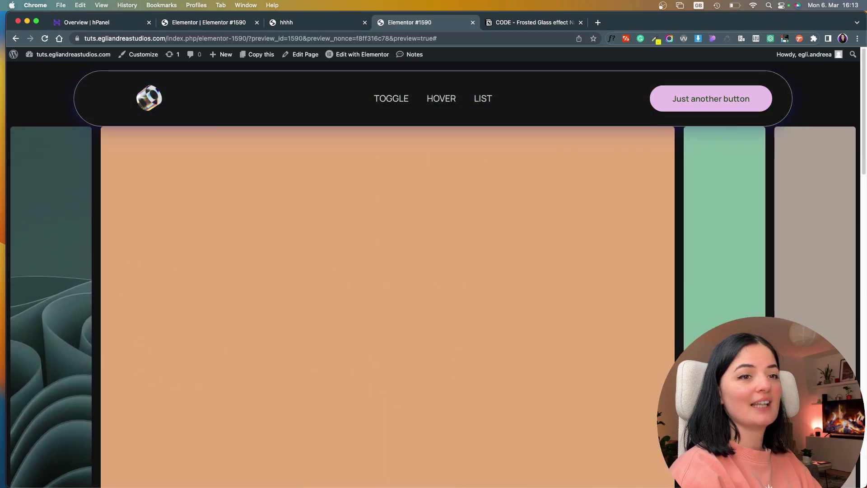